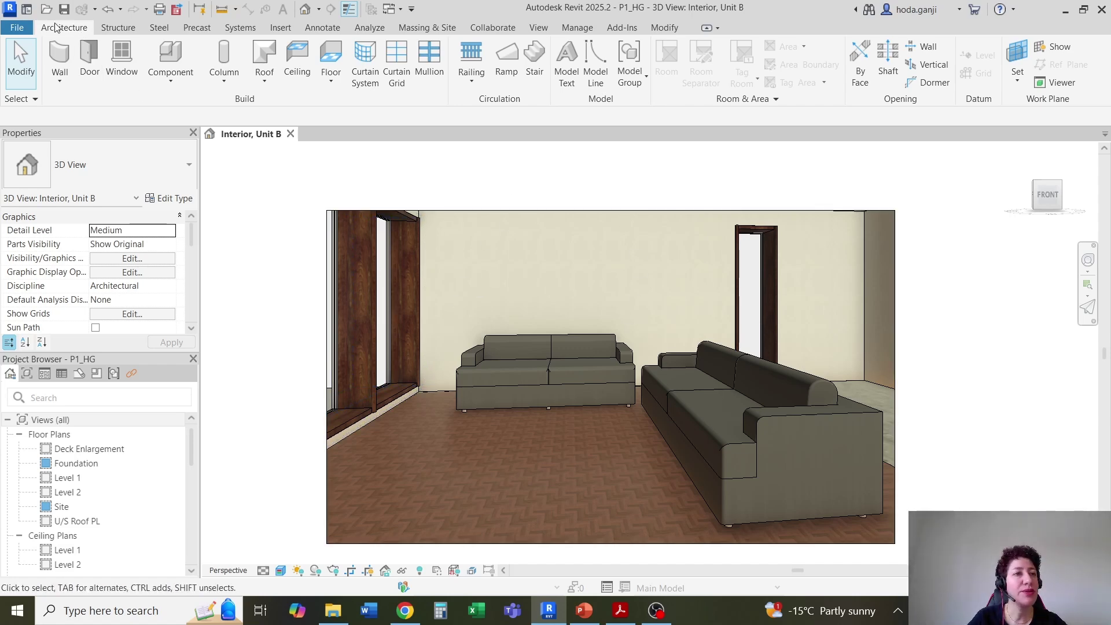
Step: Create a new family from the English-Imperial 'Generic Model face based.rft' template
click(26, 9)
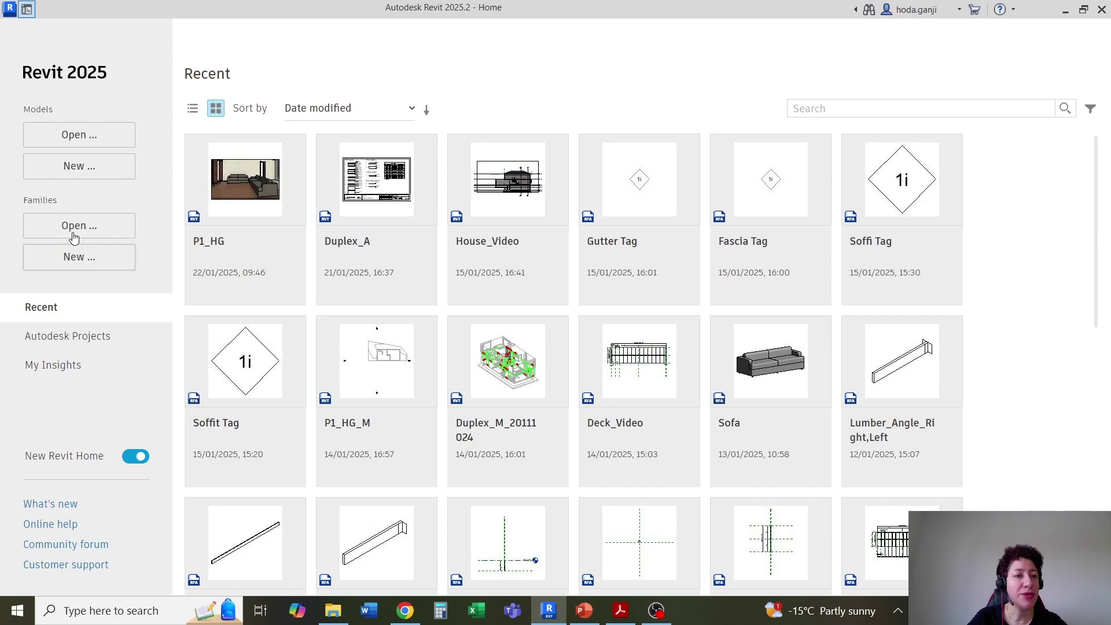
click(82, 258)
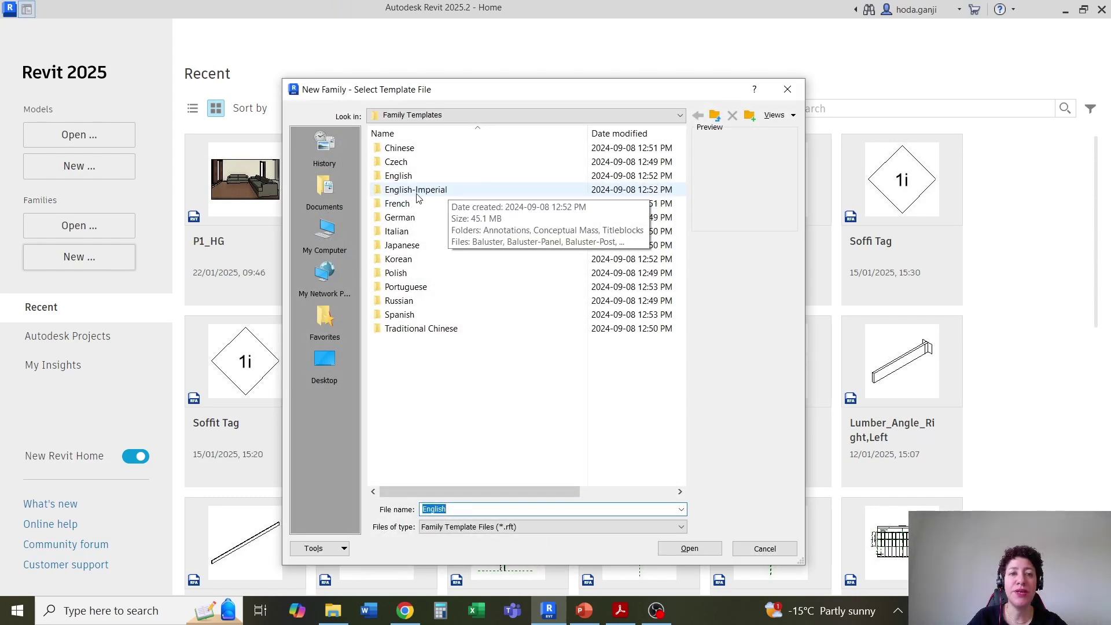
double_click(454, 191)
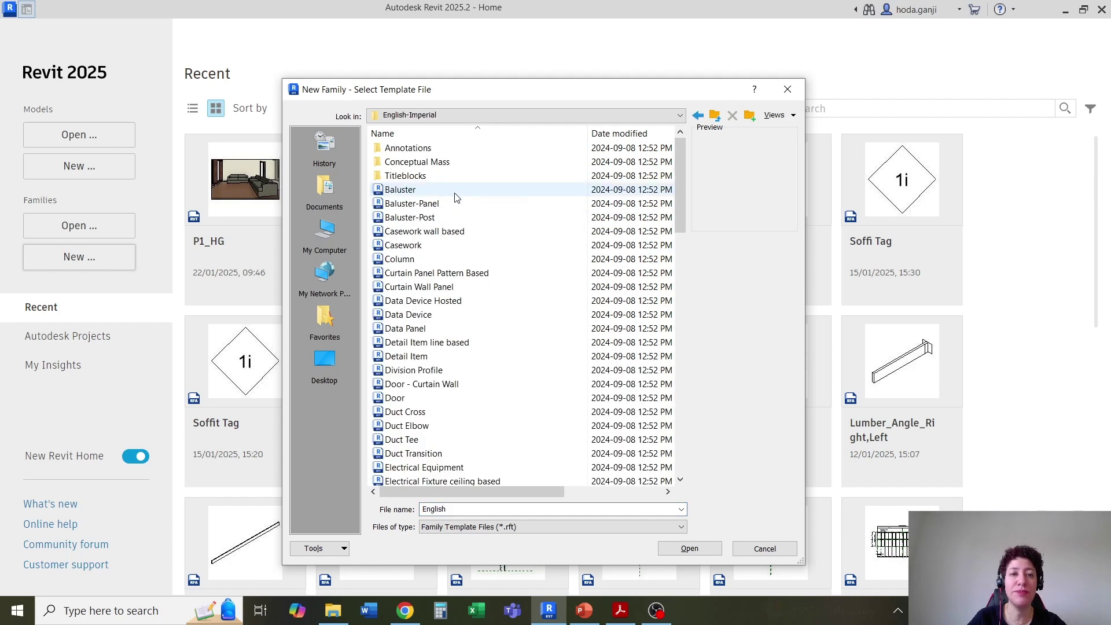
scroll(497, 278, down, 12)
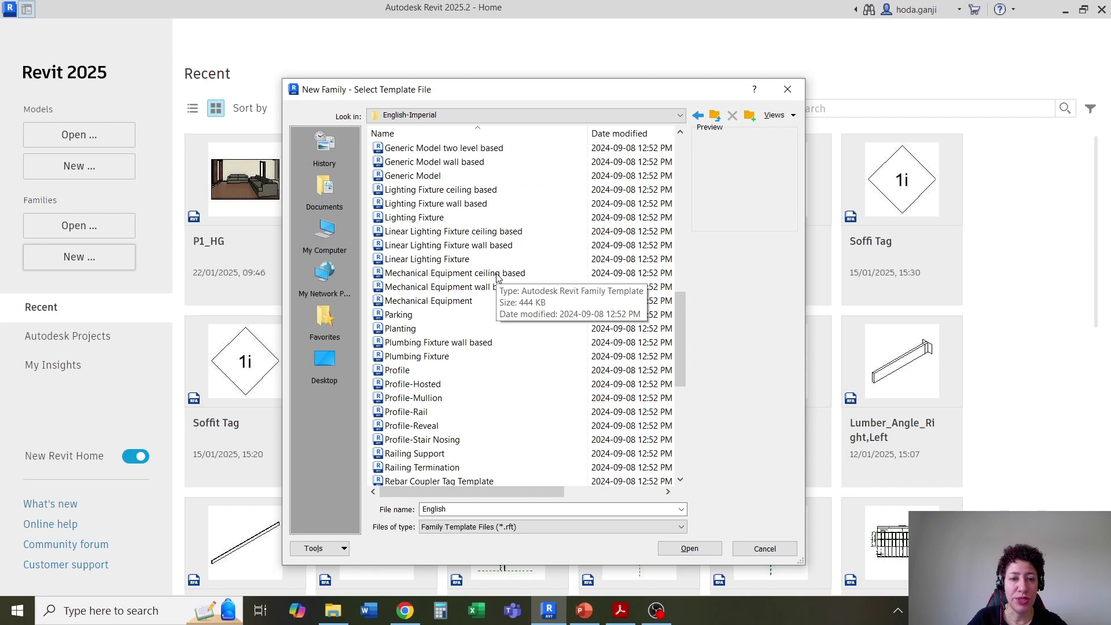
scroll(497, 278, up, 2)
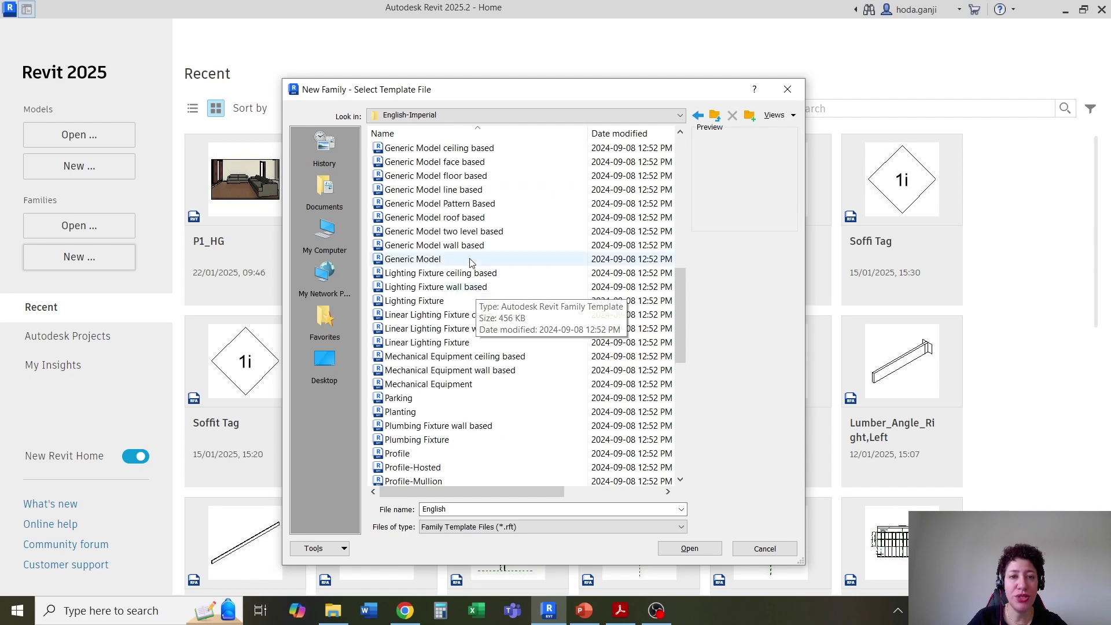
click(457, 162)
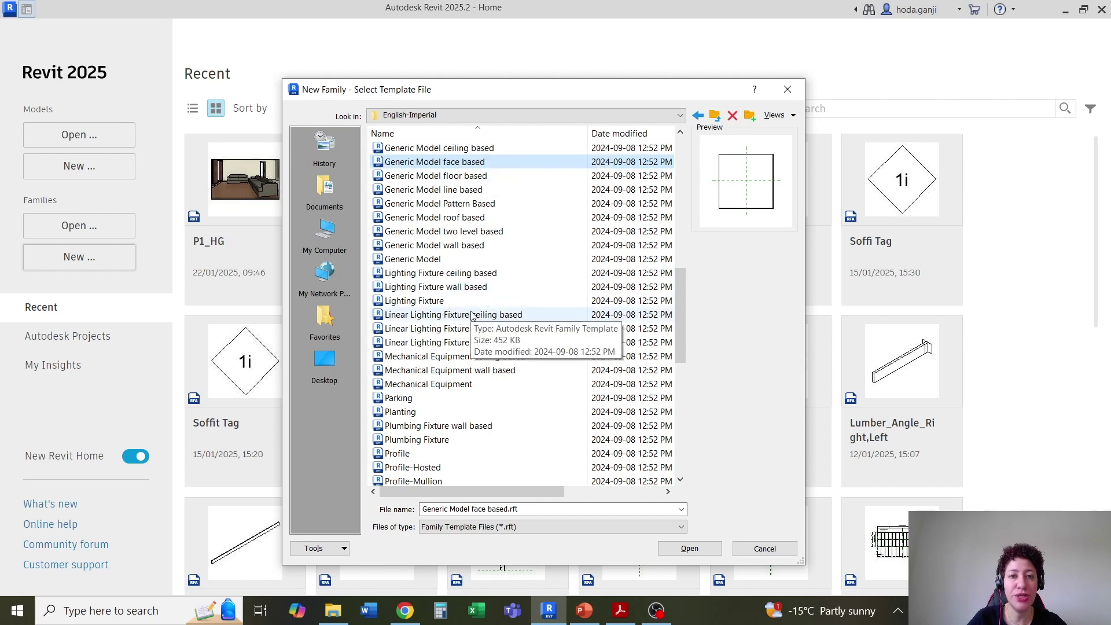
scroll(471, 315, up, 2)
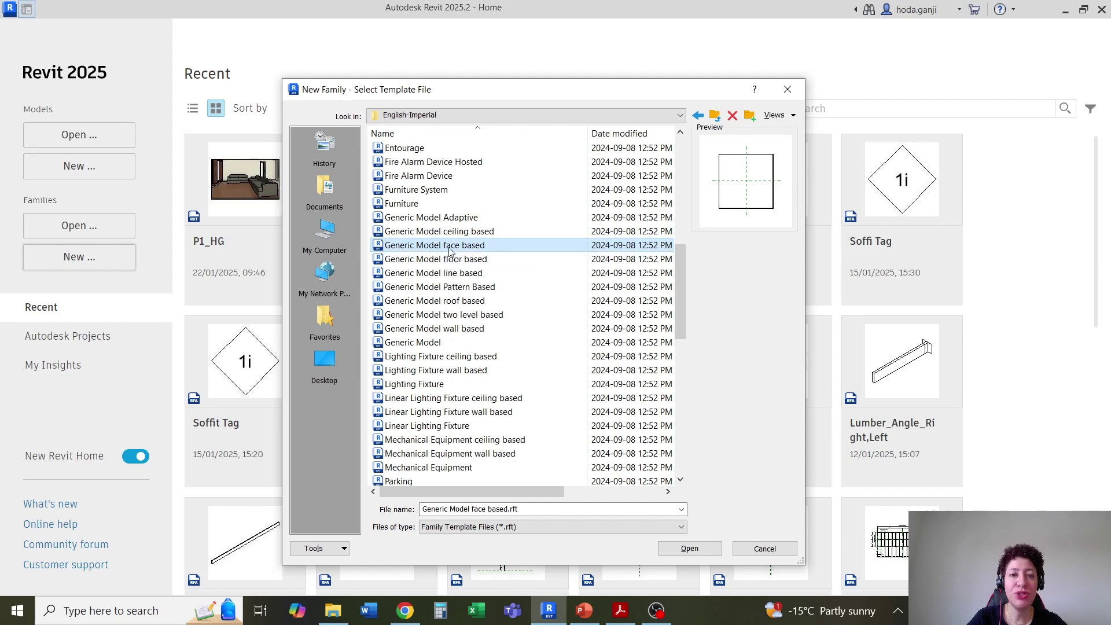
click(690, 548)
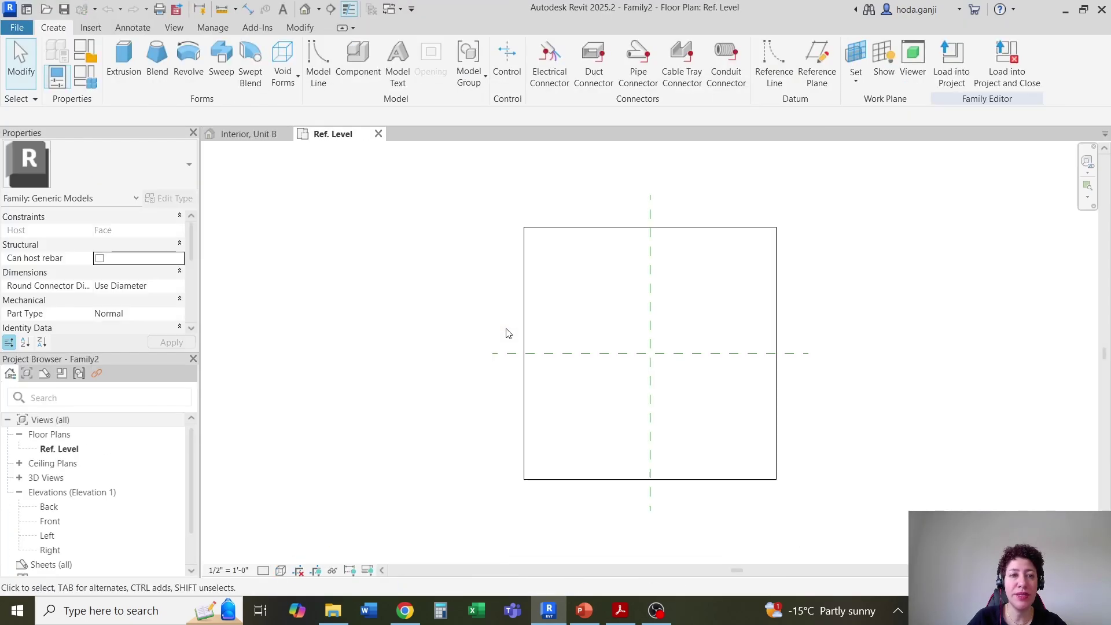
Step: Open a default 3D view of the family, then return to the Ref. Level floor plan
click(524, 392)
click(373, 222)
click(305, 10)
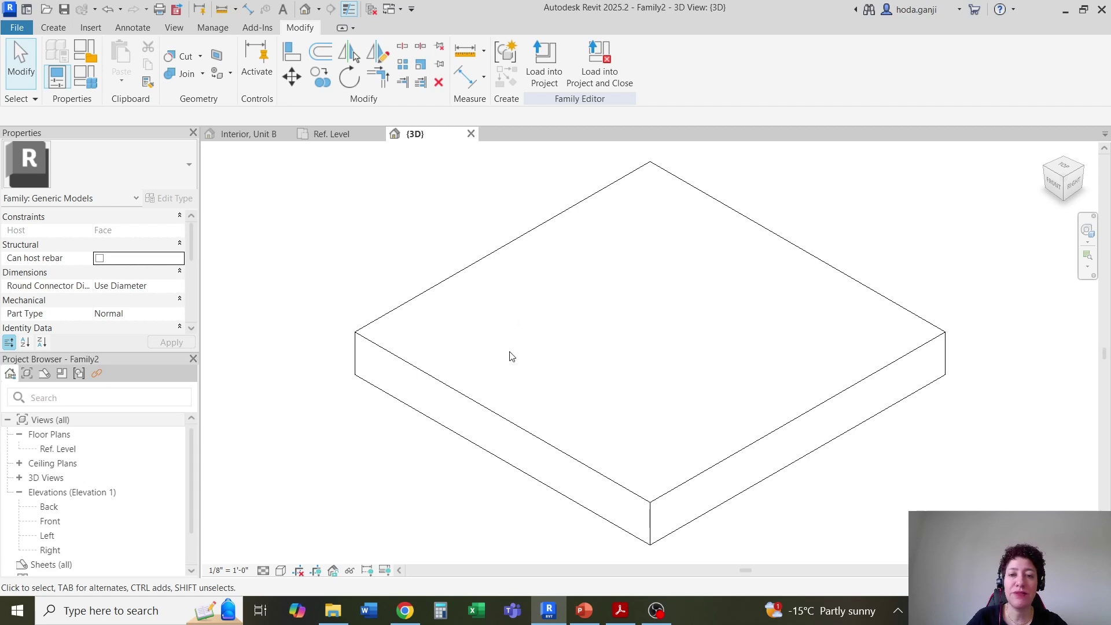
click(354, 139)
scroll(804, 379, up, 4)
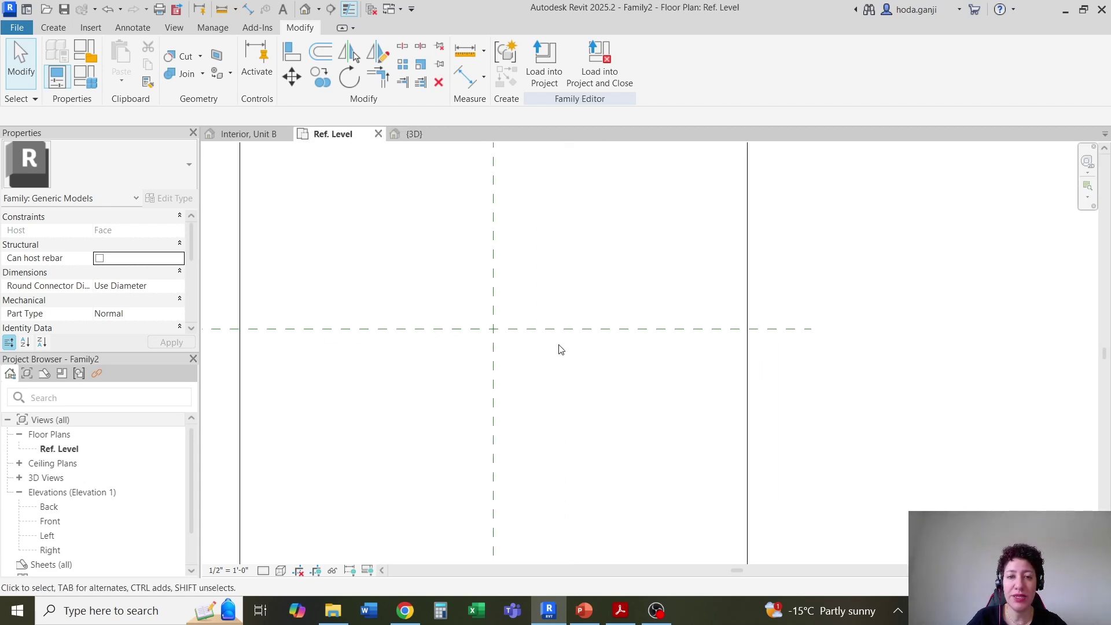
scroll(486, 302, up, 2)
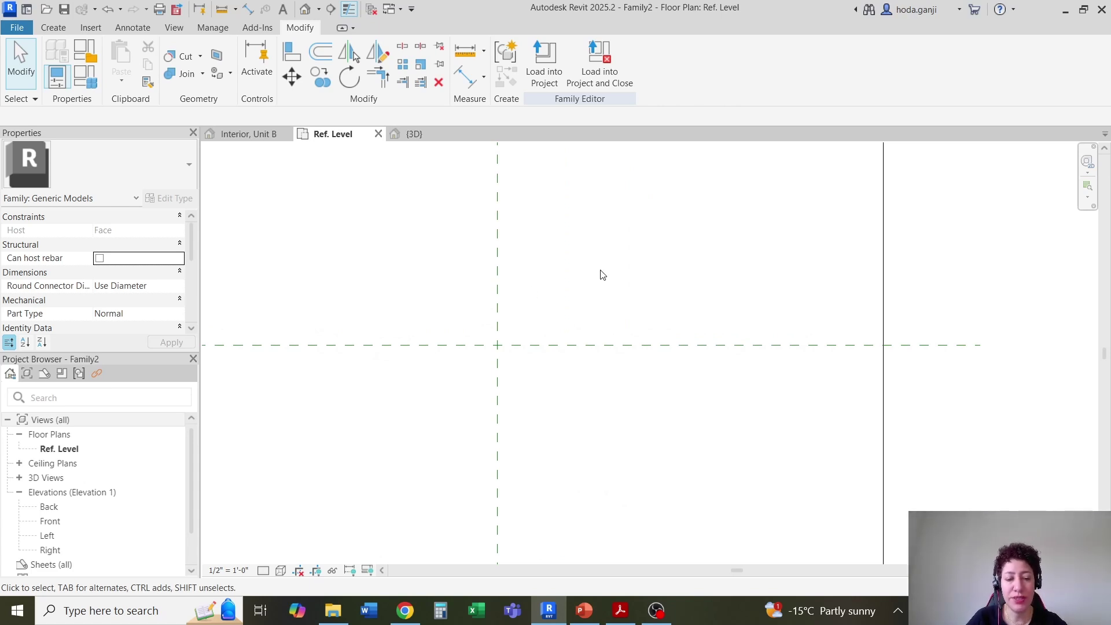
Step: Using UN, set length units to fractional inches, rounded to nearest 1/16", with " symbol
key(u)
key(n)
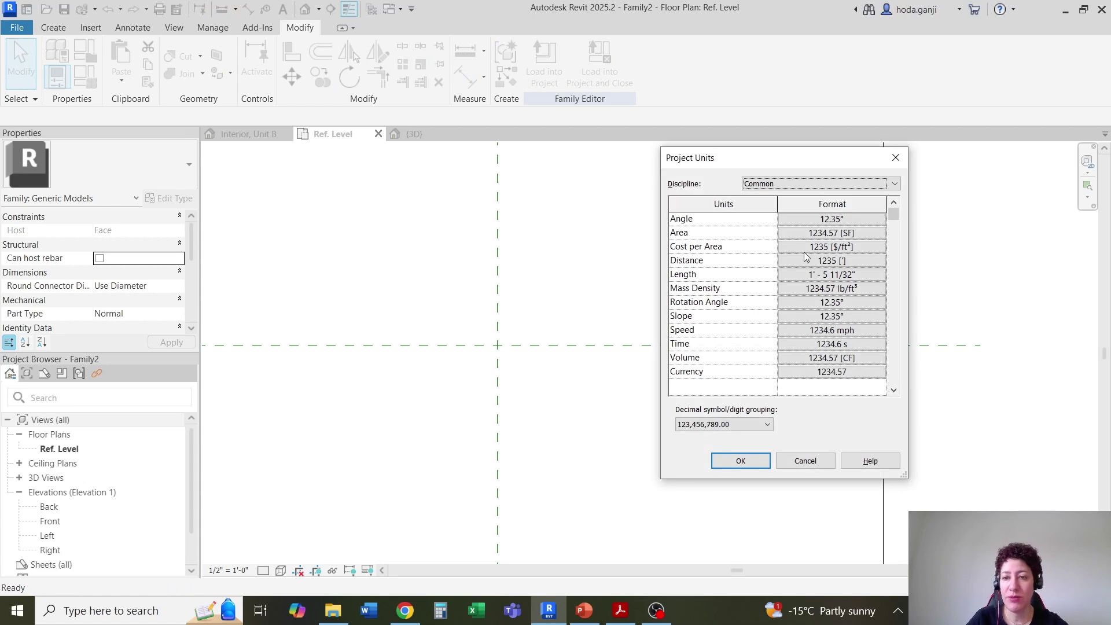
drag(771, 162, 602, 110)
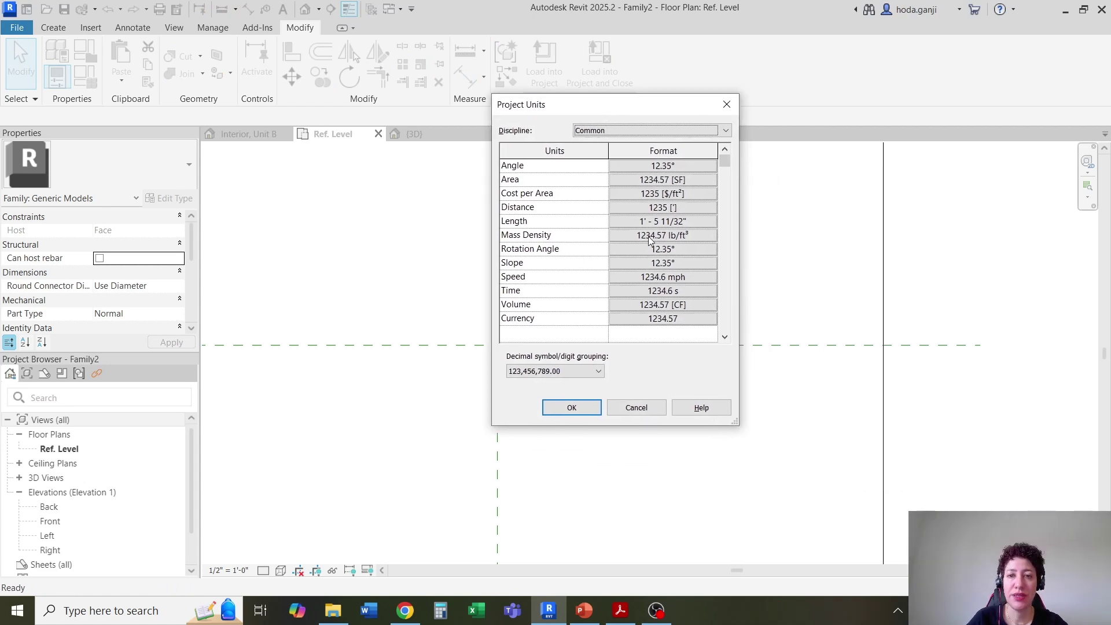
click(646, 222)
click(408, 177)
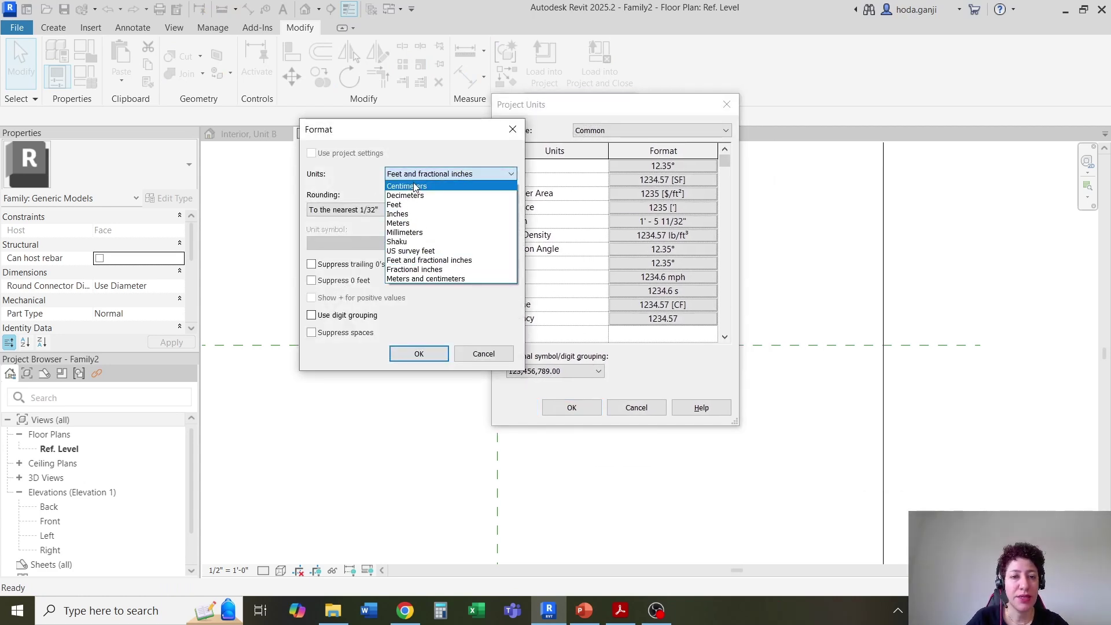
click(428, 269)
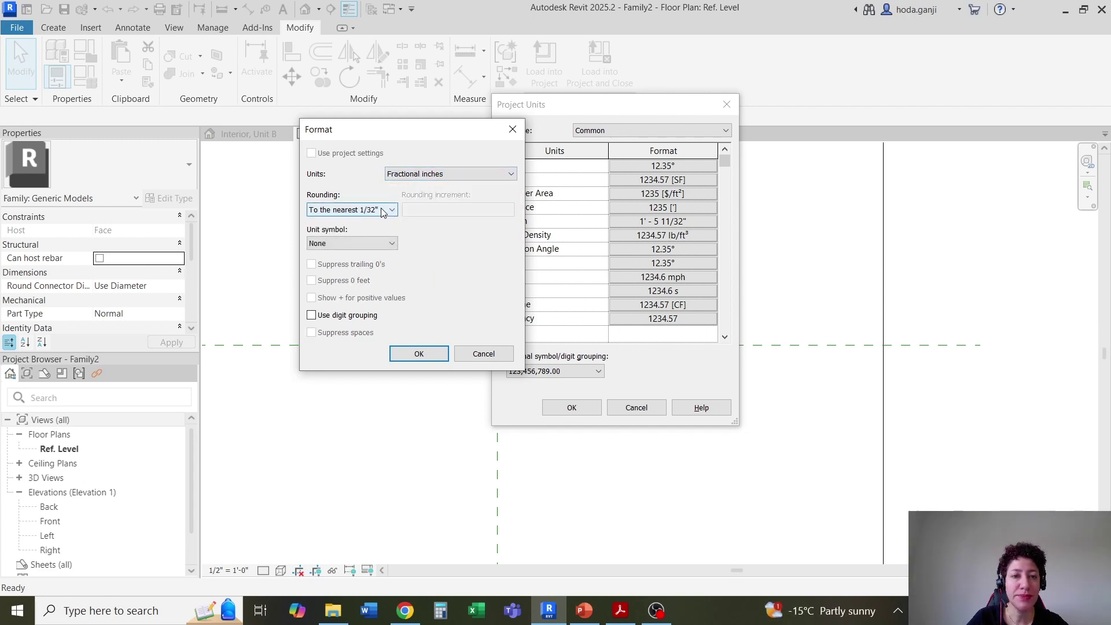
click(382, 211)
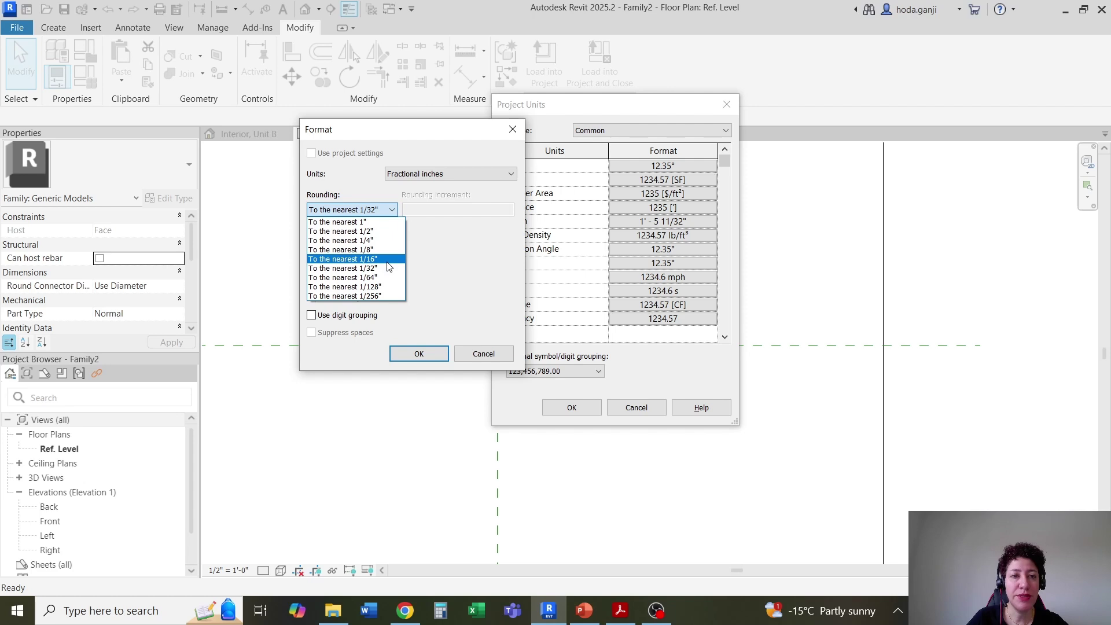
click(387, 267)
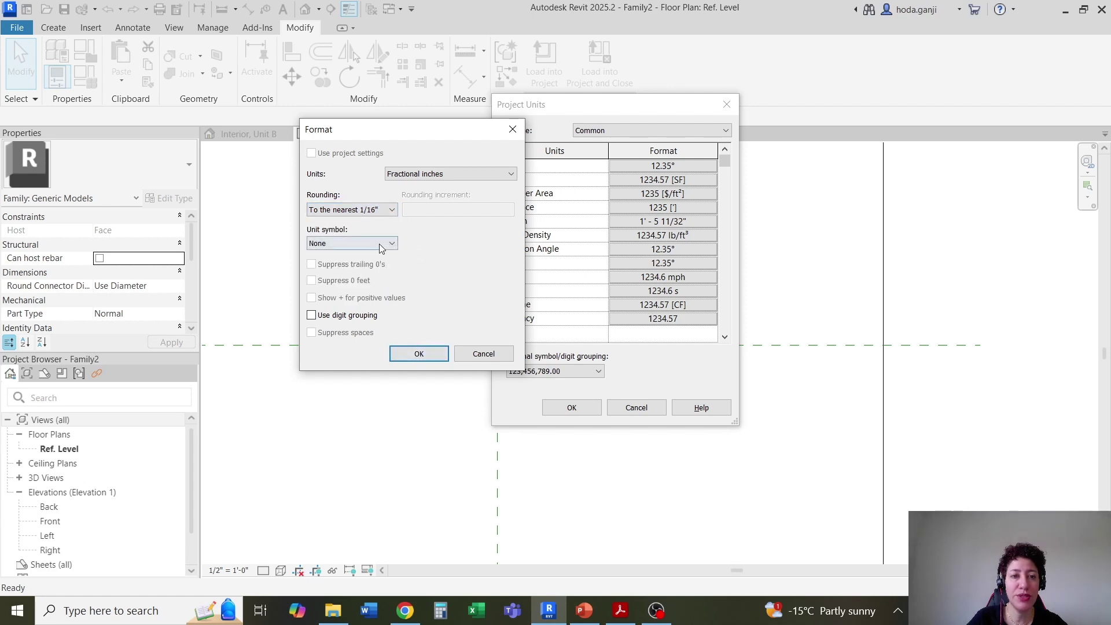
click(379, 244)
click(370, 274)
click(419, 354)
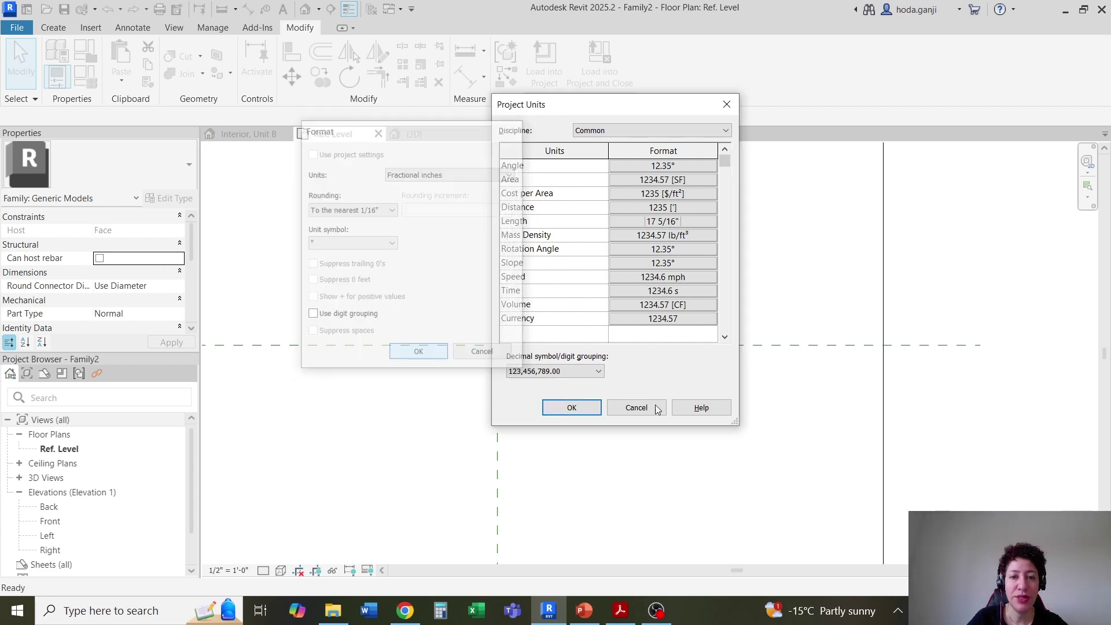
click(570, 408)
scroll(628, 319, down, 2)
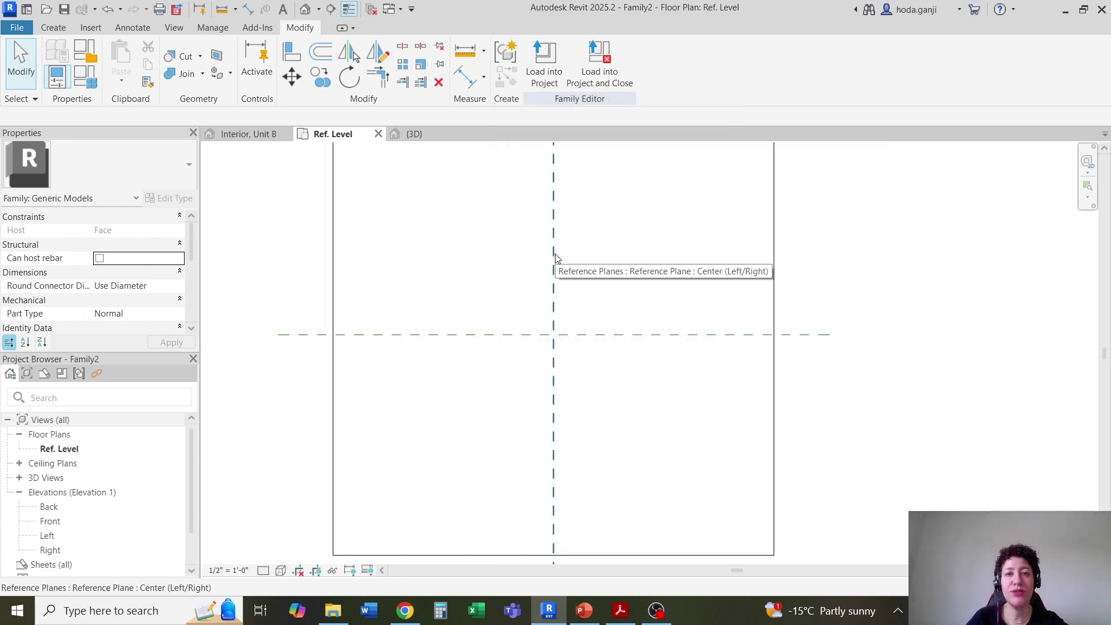
Step: Pick four reference planes offset 15" either side of both centre planes
key(r)
key(p)
click(552, 51)
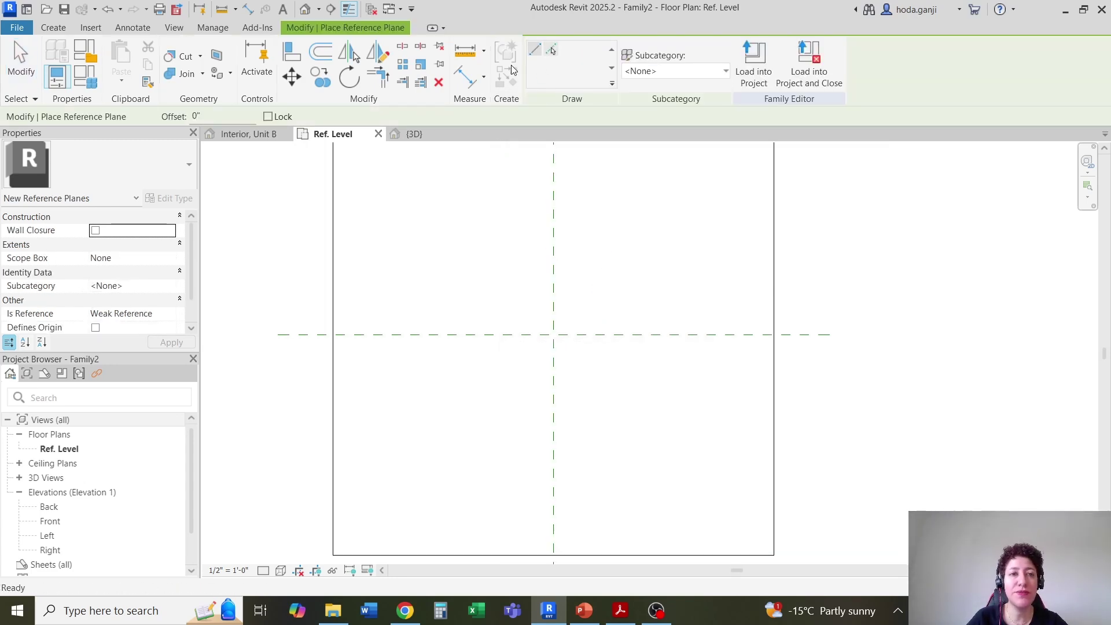
double_click(237, 119)
text(15)
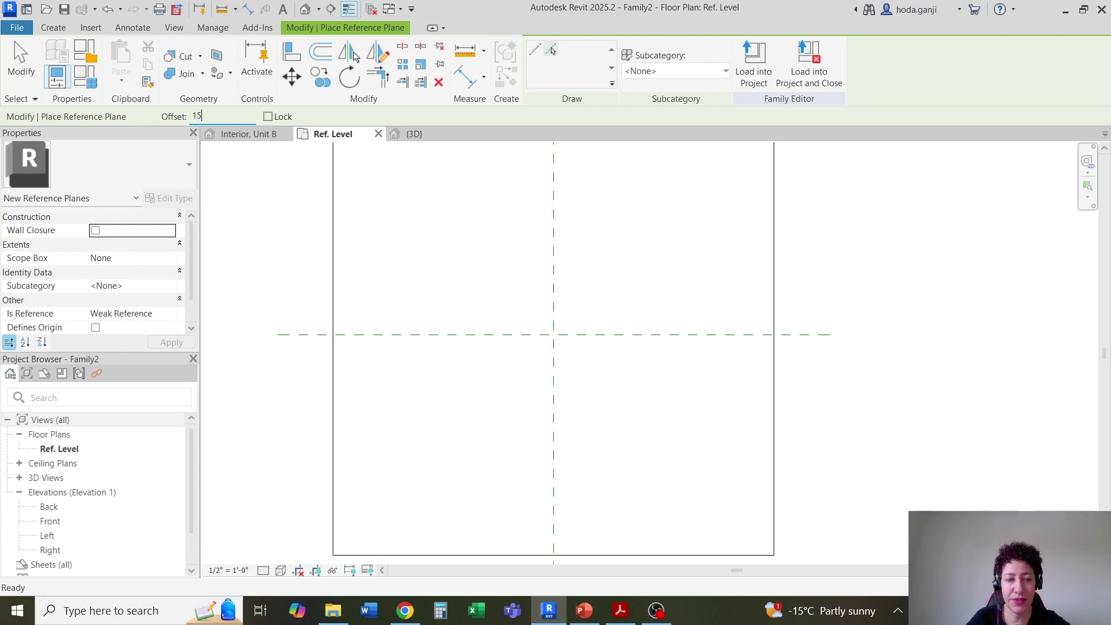
key(Return)
click(554, 306)
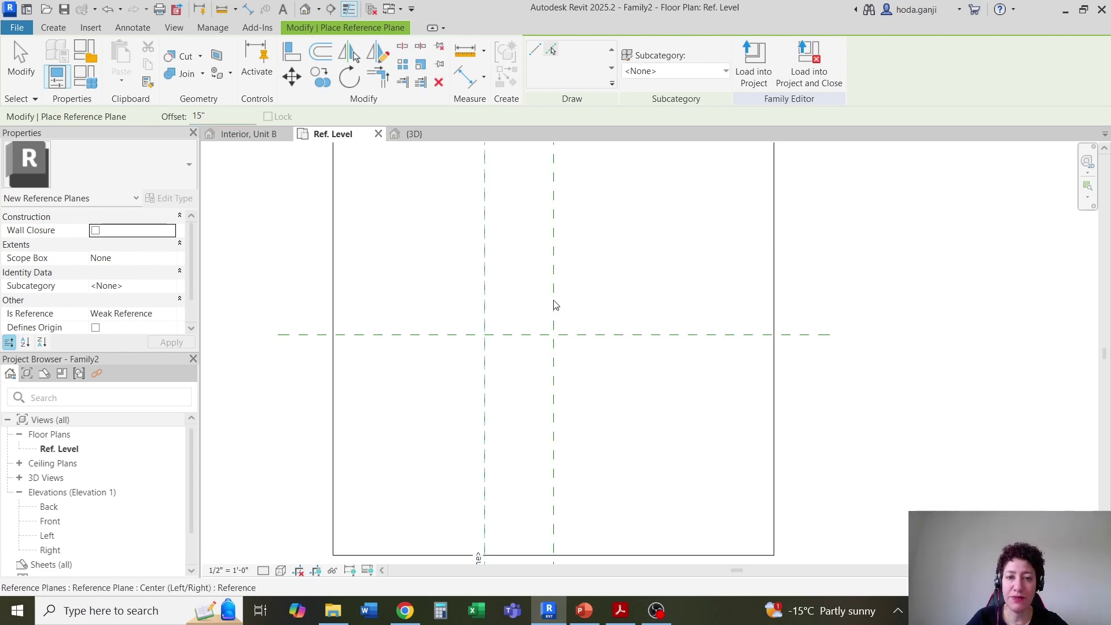
click(557, 305)
click(669, 330)
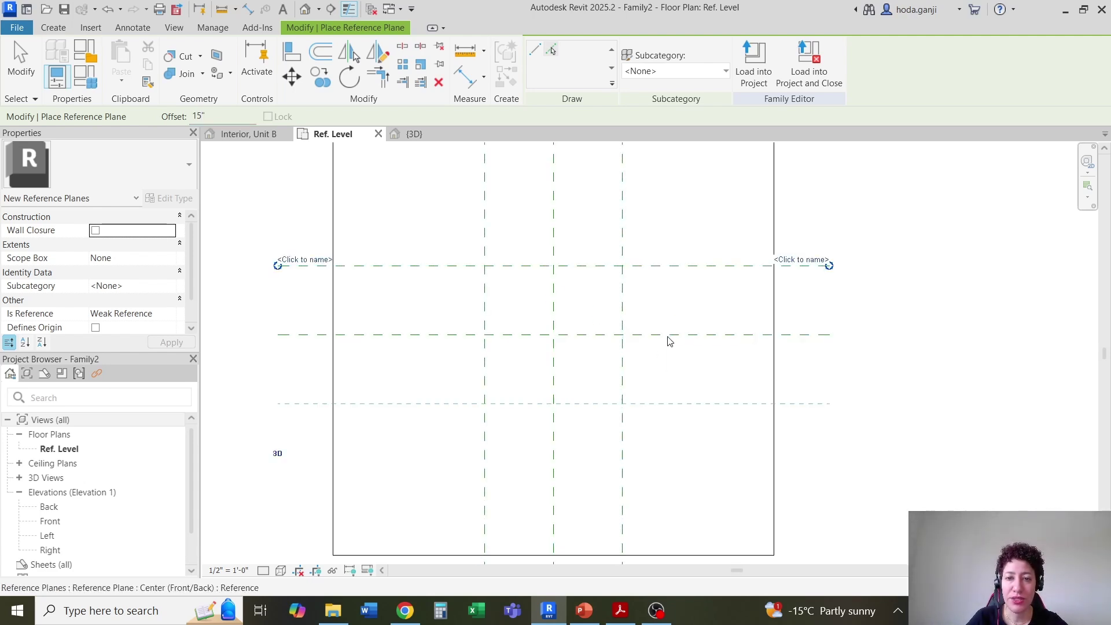
click(670, 340)
key(Escape)
key(Escape)
Step: Dimension the left, centre and right vertical planes and make the 15" spans equal
key(d)
key(i)
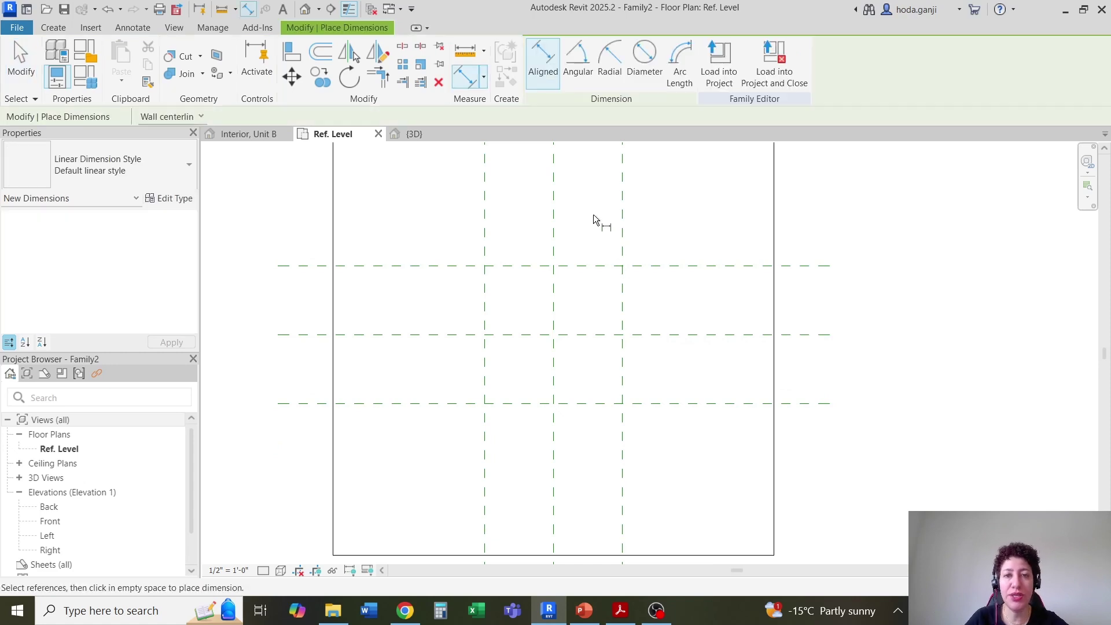
click(482, 232)
click(555, 243)
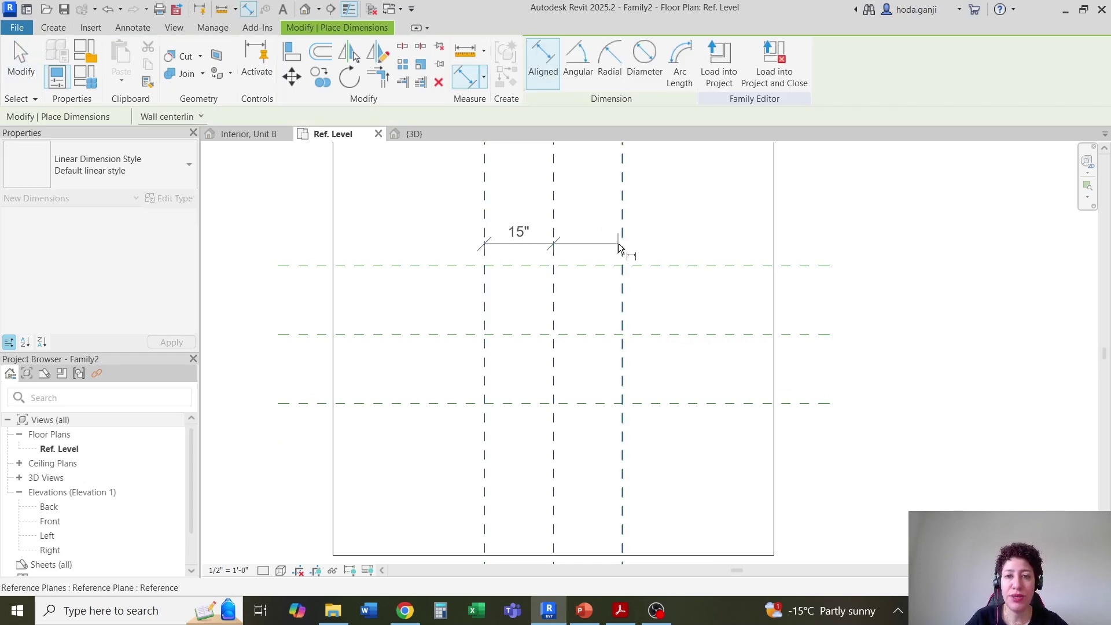
click(621, 245)
click(617, 247)
click(553, 187)
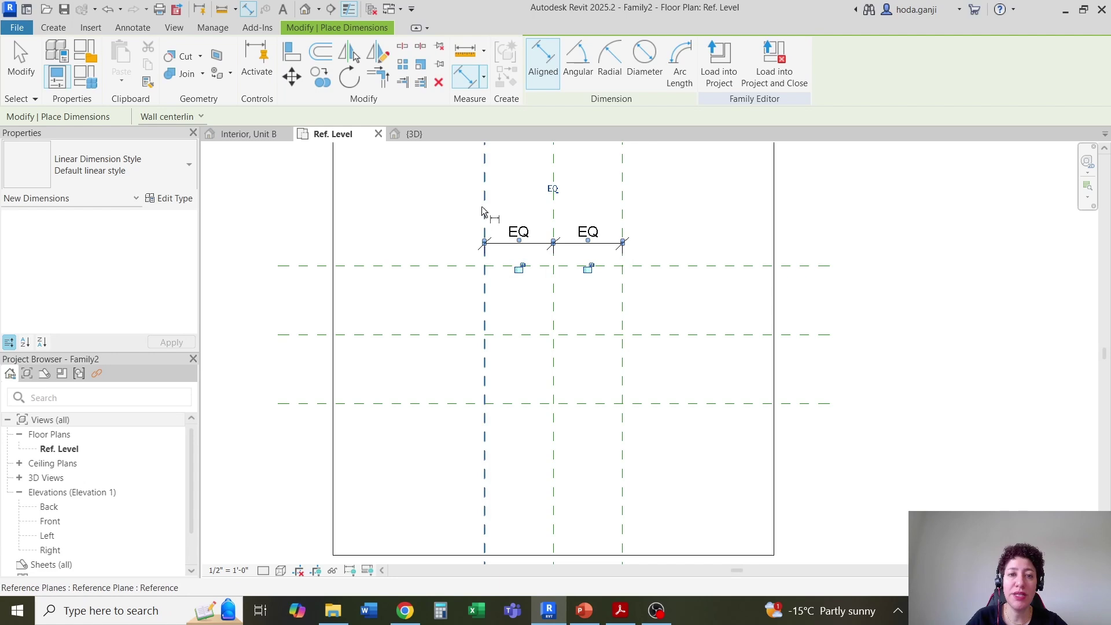
Step: Add a 30" overall dimension between the left and right planes and select it
click(485, 213)
click(622, 221)
click(613, 210)
scroll(604, 217, up, 1)
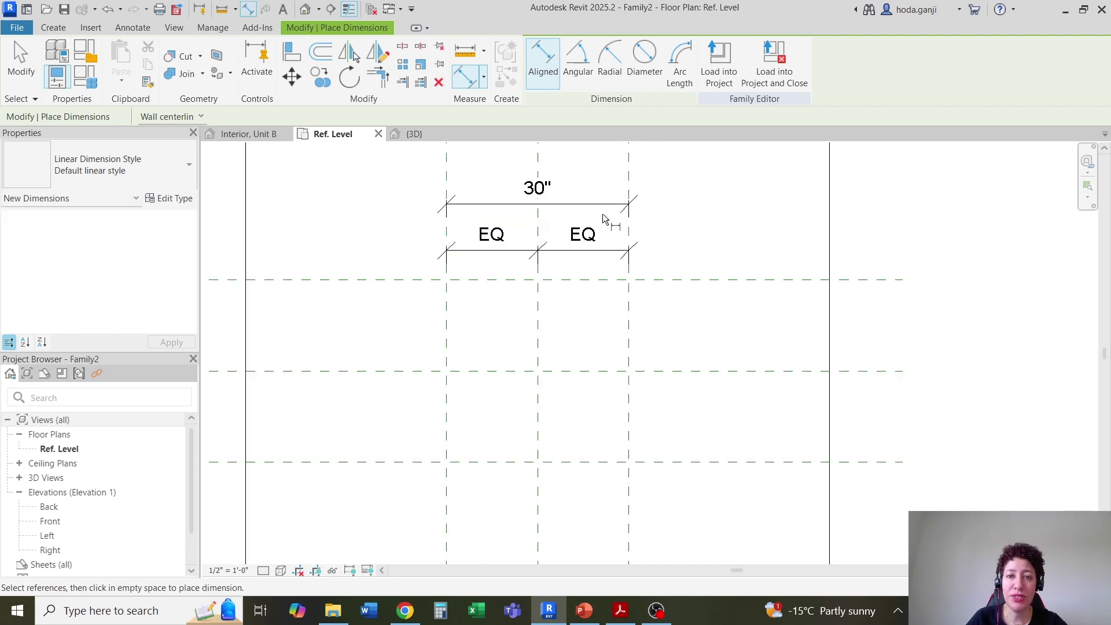
key(Escape)
click(600, 209)
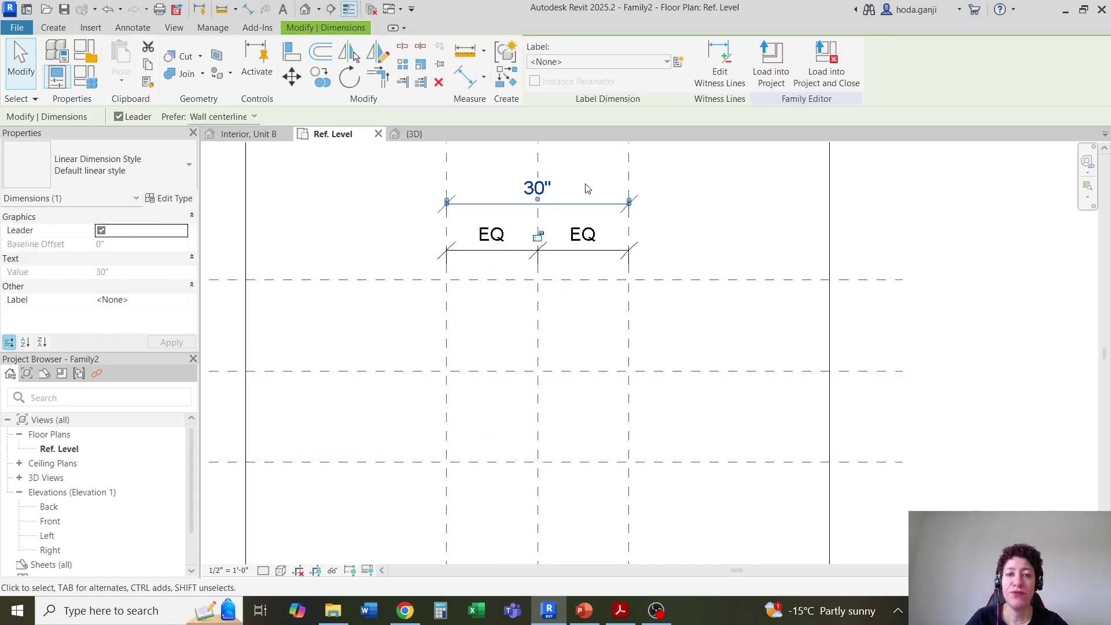
Step: Label the 30" overall dimension with a new Width parameter
click(679, 62)
text(Width)
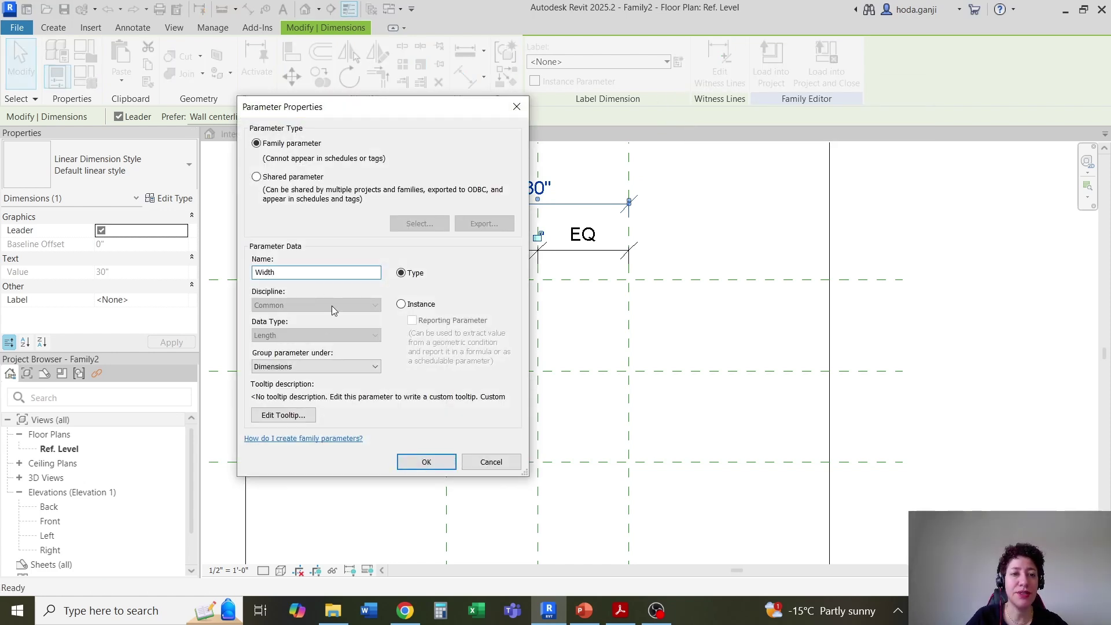
click(425, 461)
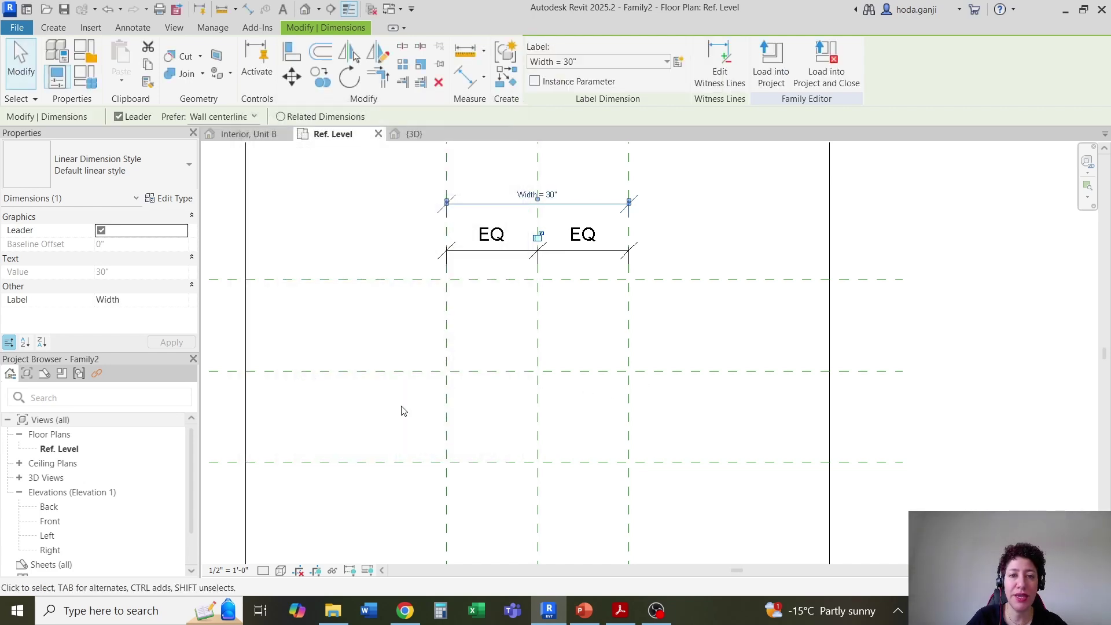
key(Escape)
Step: Add an equal-split vertical dimension across the horizontal reference planes
key(d)
key(i)
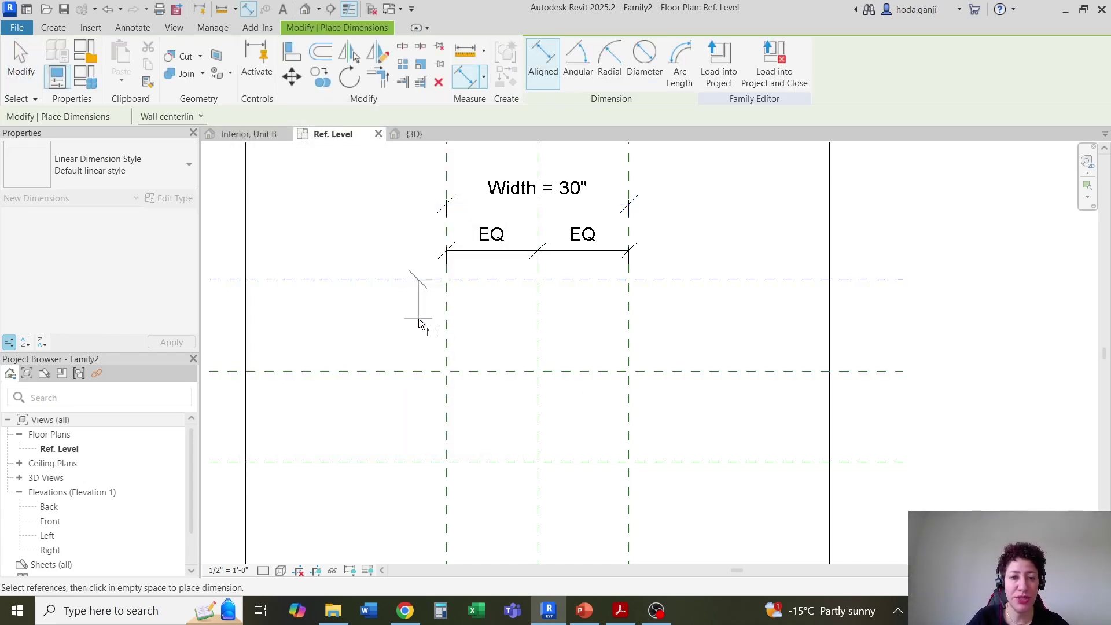
click(414, 371)
click(421, 462)
click(421, 431)
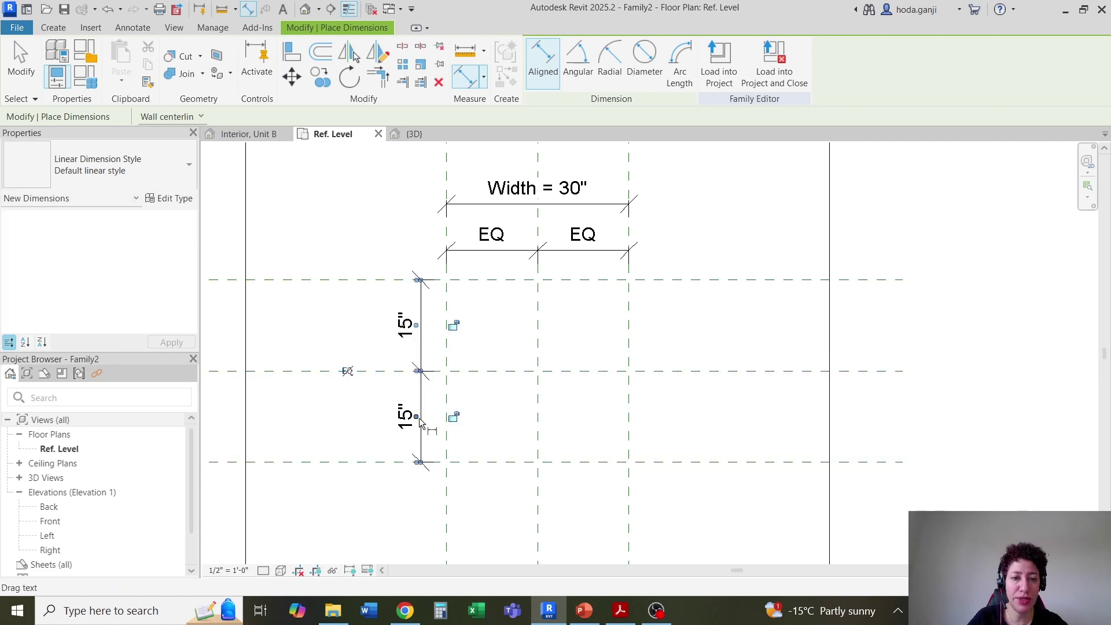
click(347, 371)
key(Escape)
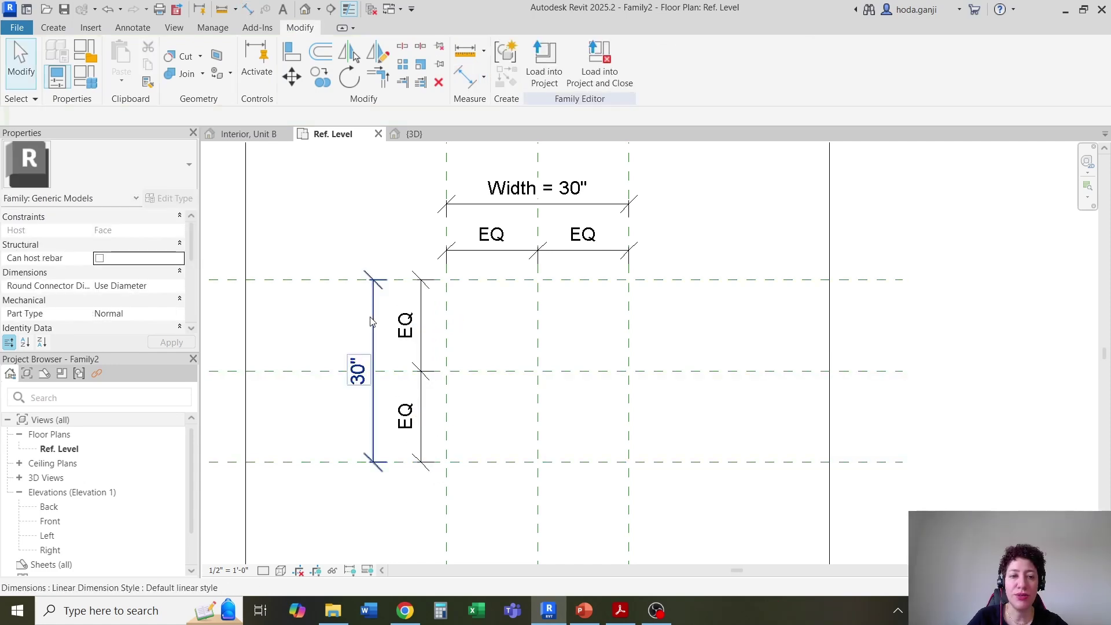
Step: Label the overall height dimension with a new Height parameter
click(678, 61)
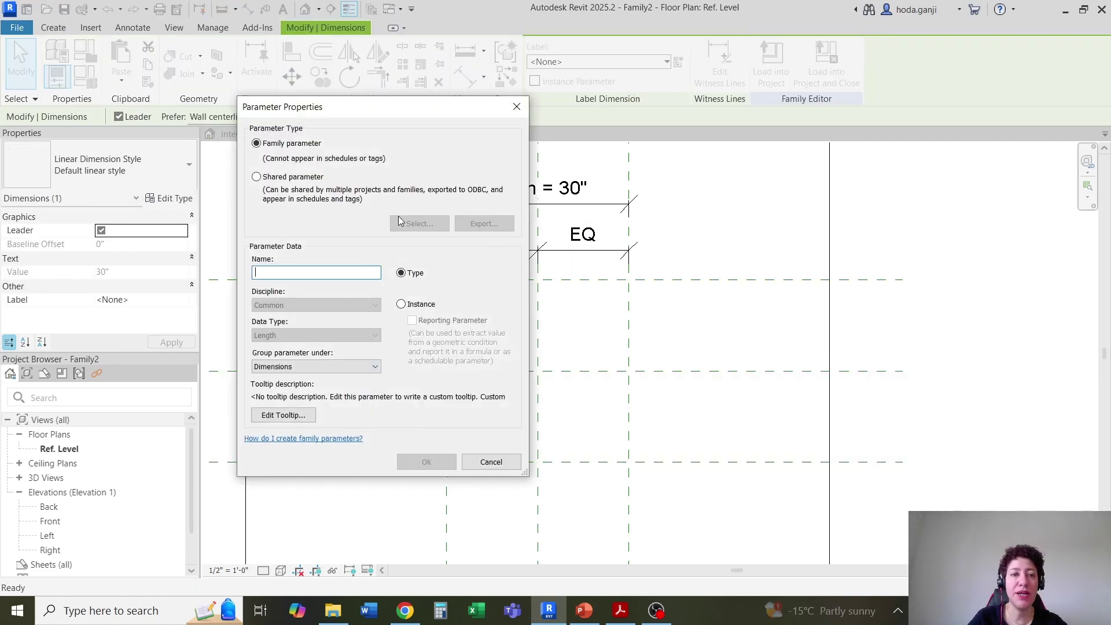
text(Height)
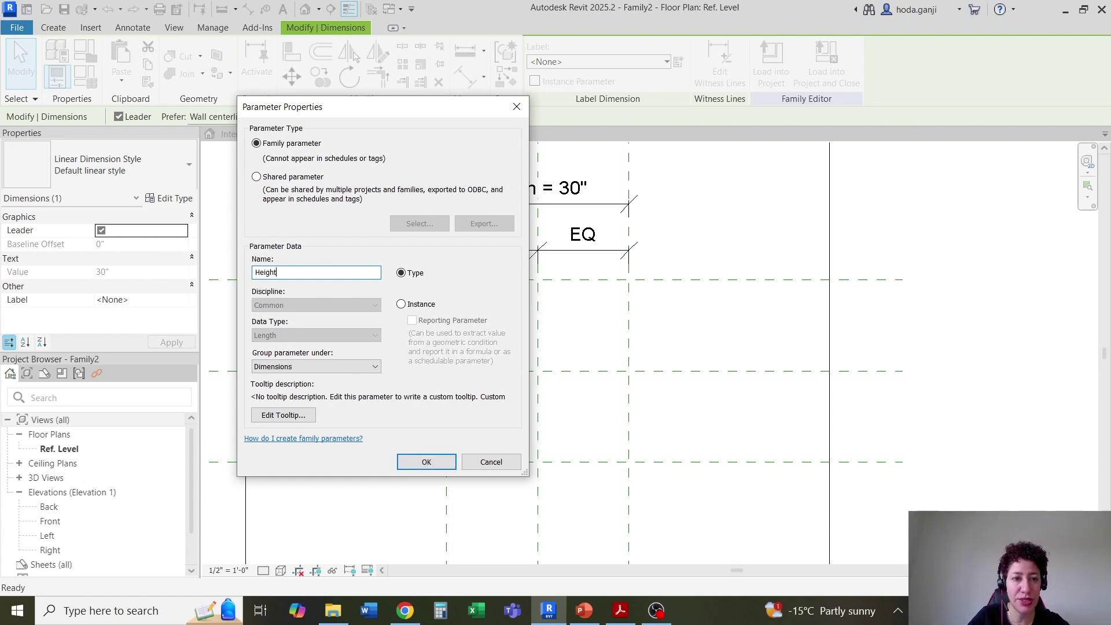
click(426, 462)
scroll(585, 284, down, 2)
click(598, 447)
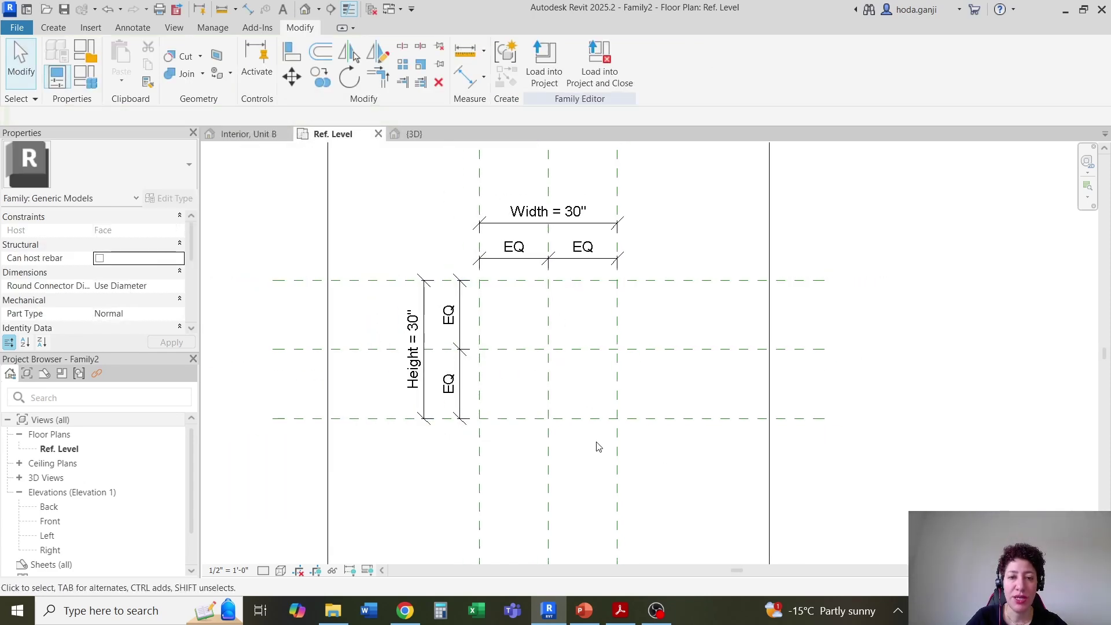
Step: Change the Height dimension's value to 20"
click(575, 218)
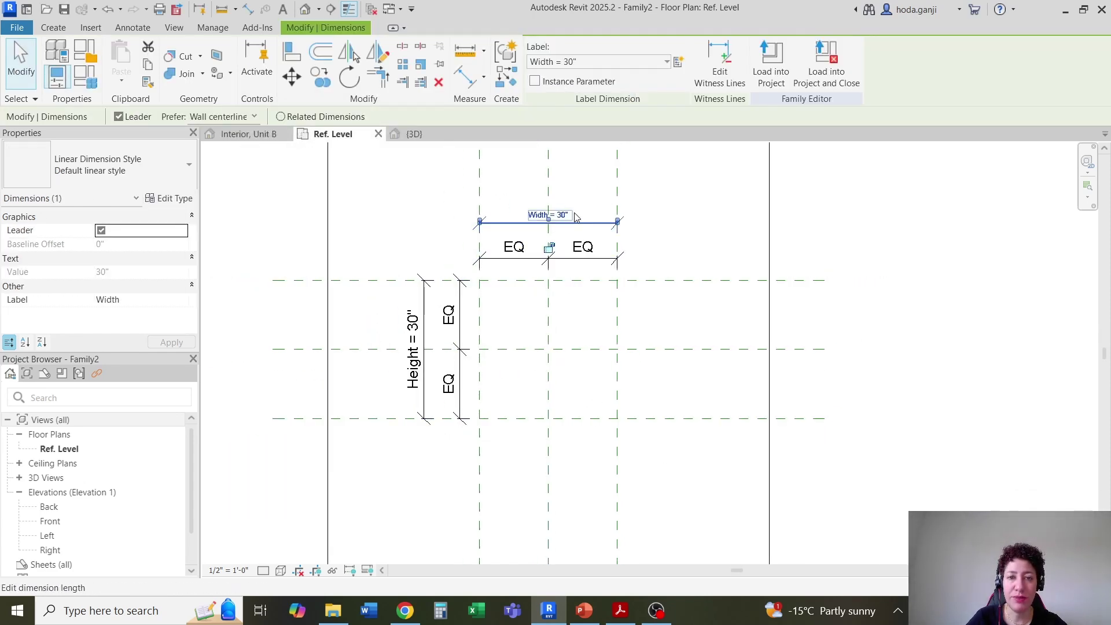
scroll(653, 325, up, 2)
click(366, 329)
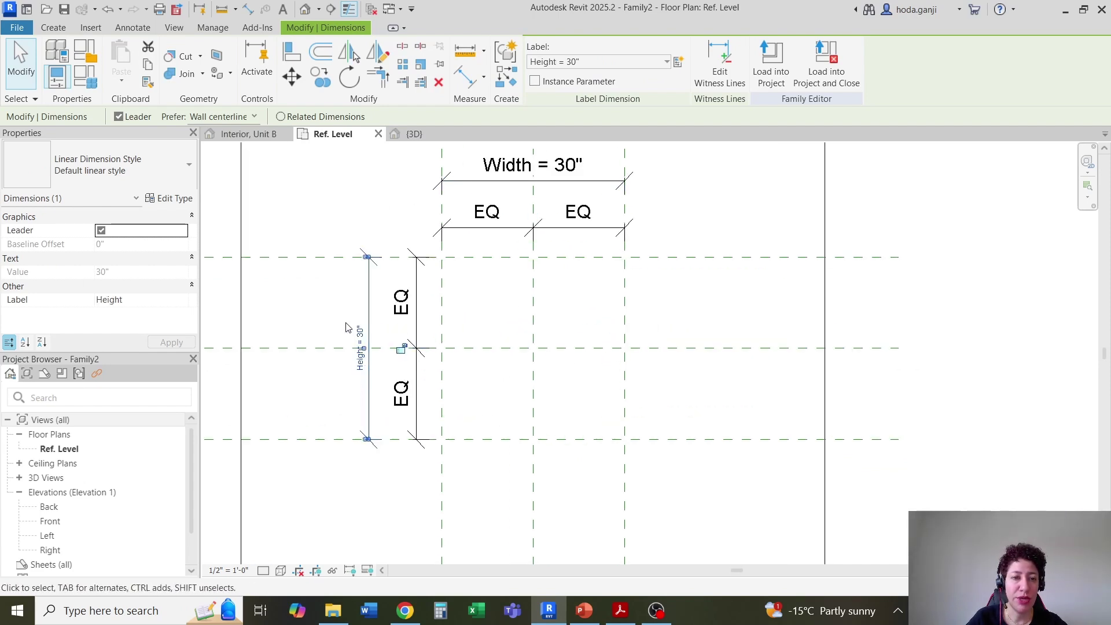
click(360, 347)
text(20)
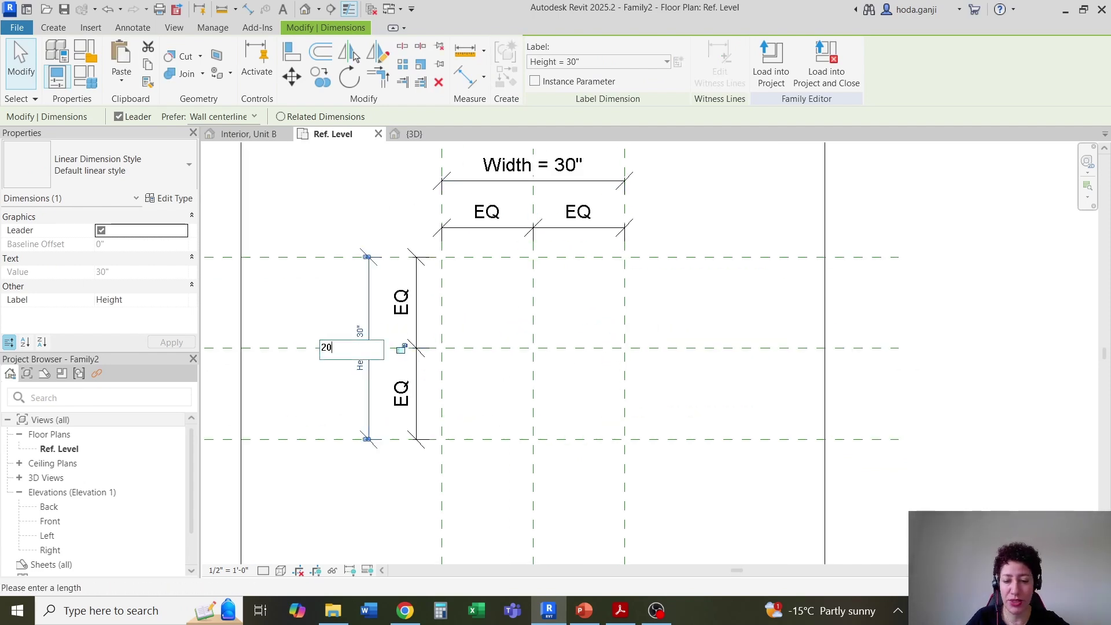
key(Return)
scroll(496, 312, up, 1)
key(Escape)
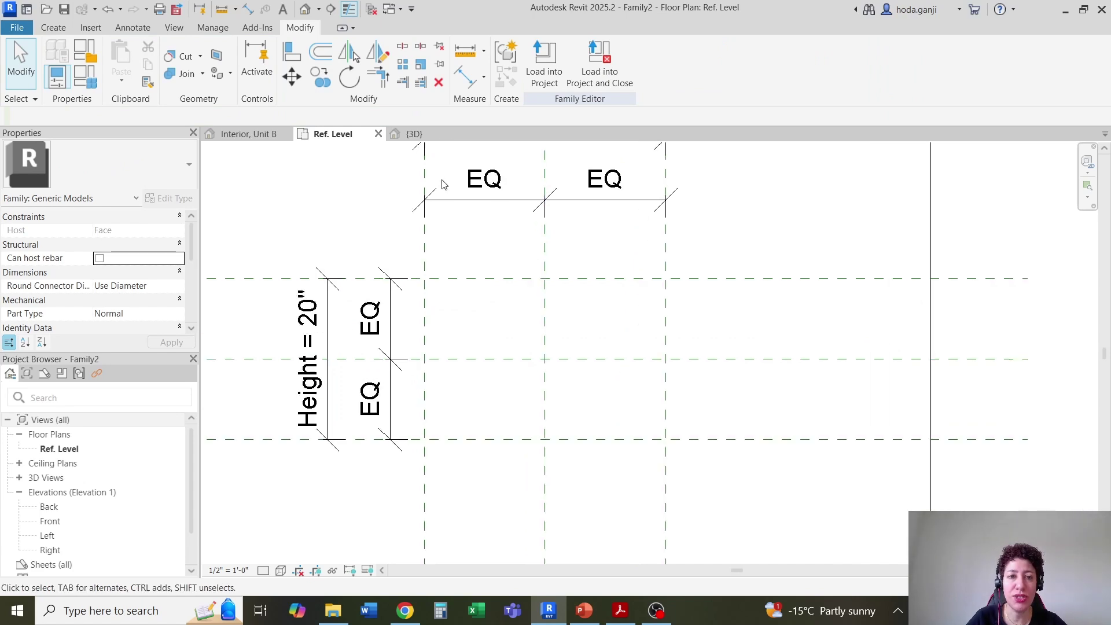
scroll(429, 365, up, 2)
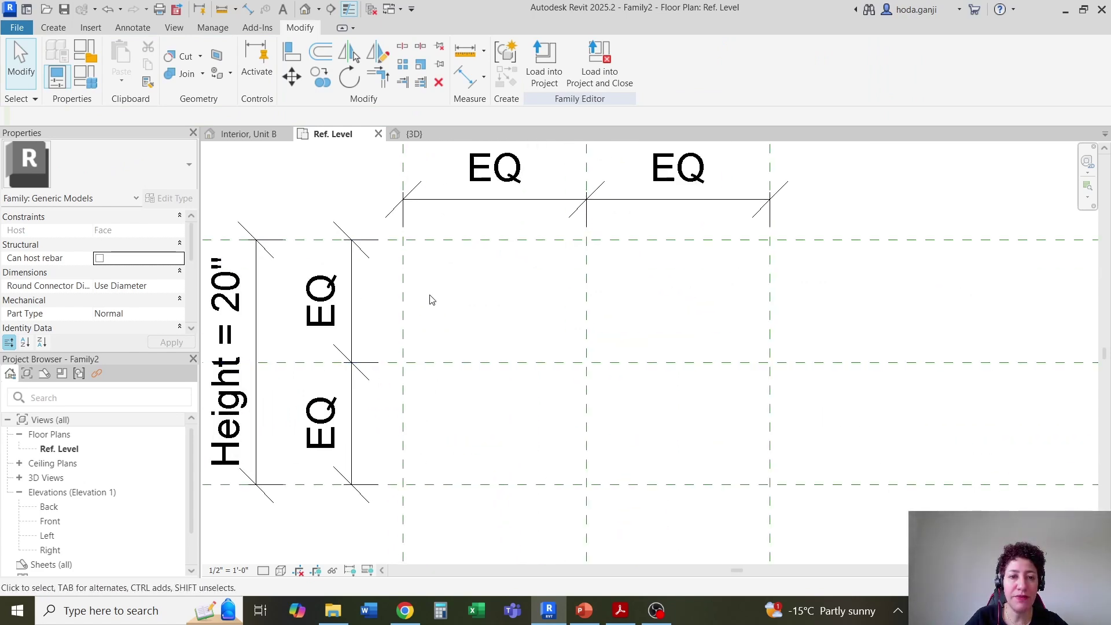
Step: Draw reference planes 1" inside the left and right frame planes
click(44, 33)
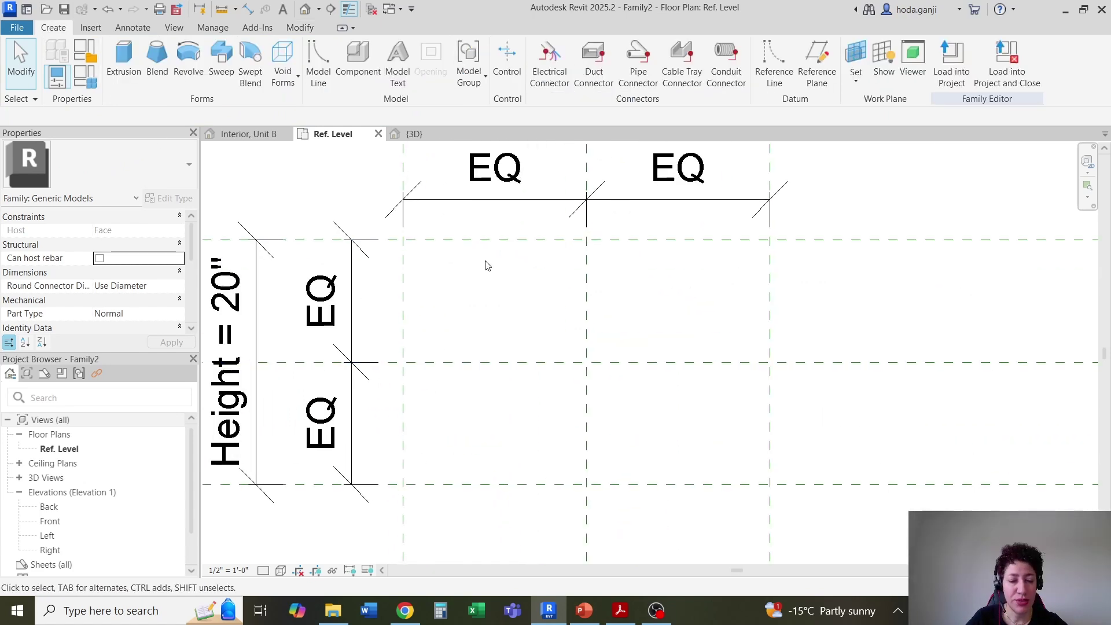
key(r)
key(p)
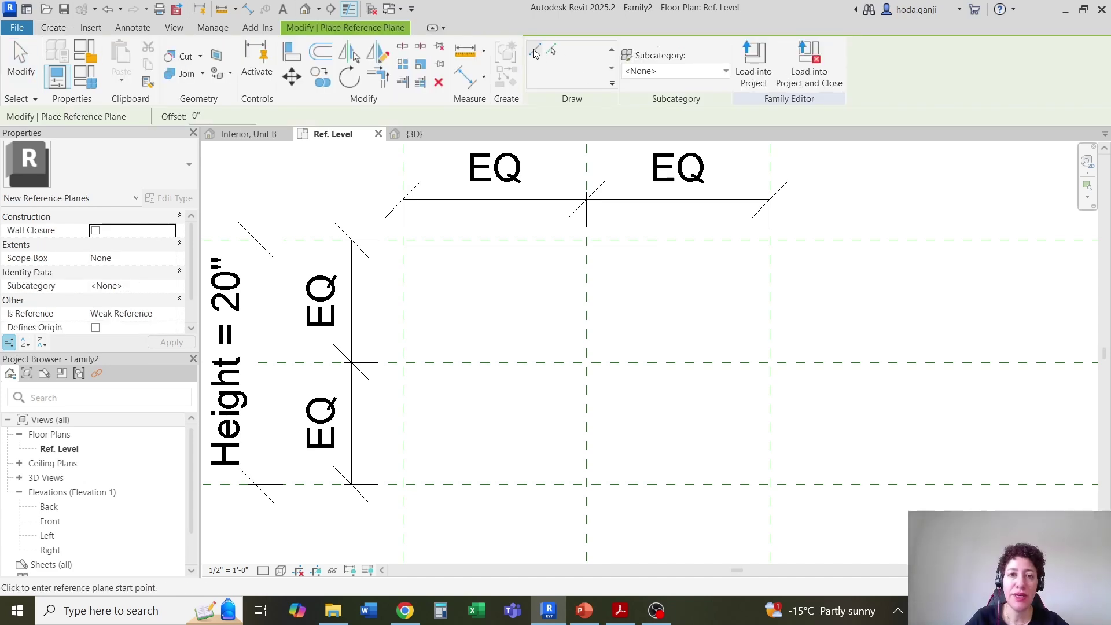
click(196, 116)
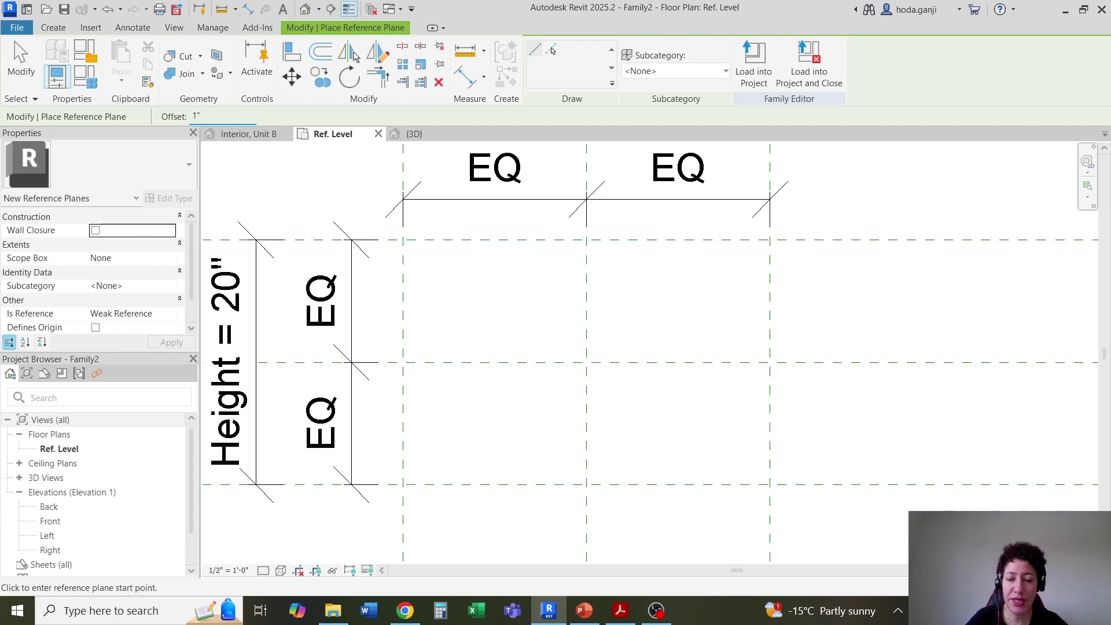
scroll(403, 237, down, 2)
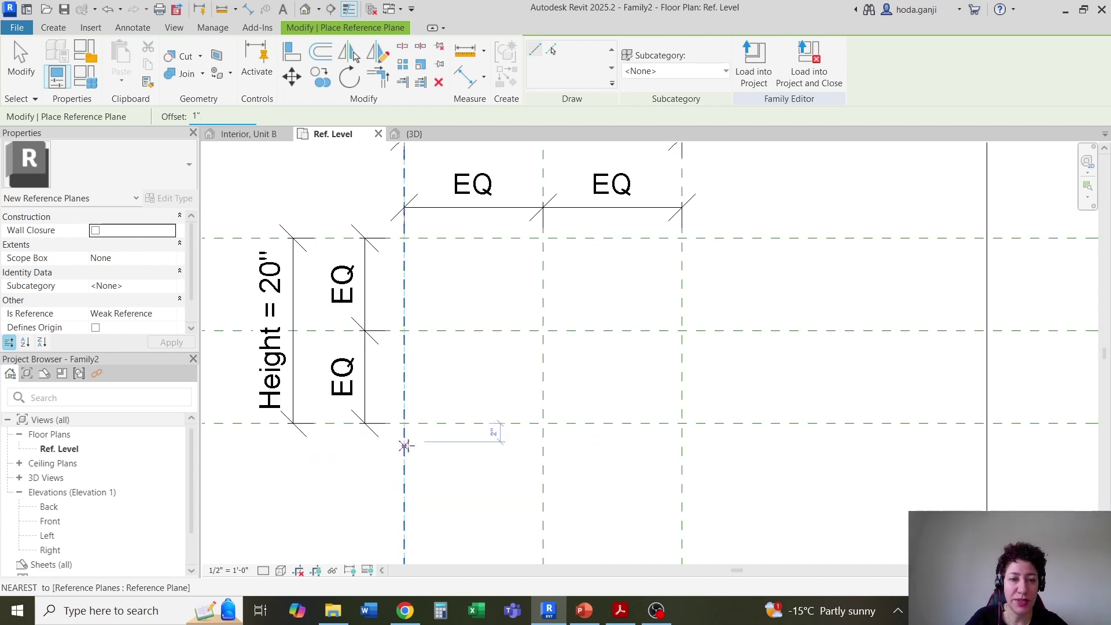
click(405, 445)
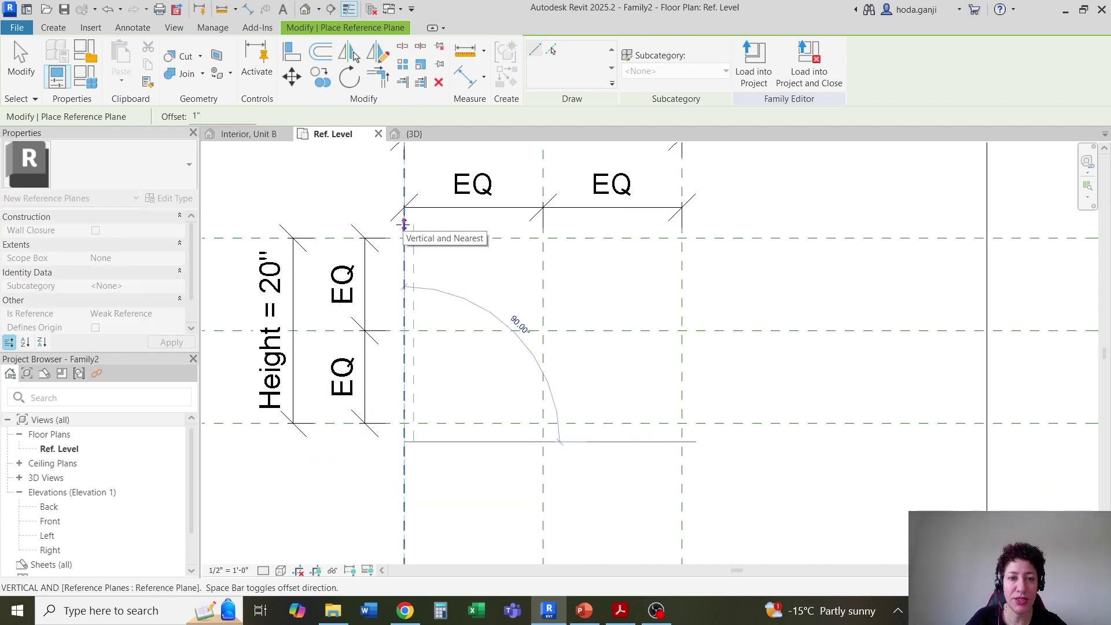
click(404, 225)
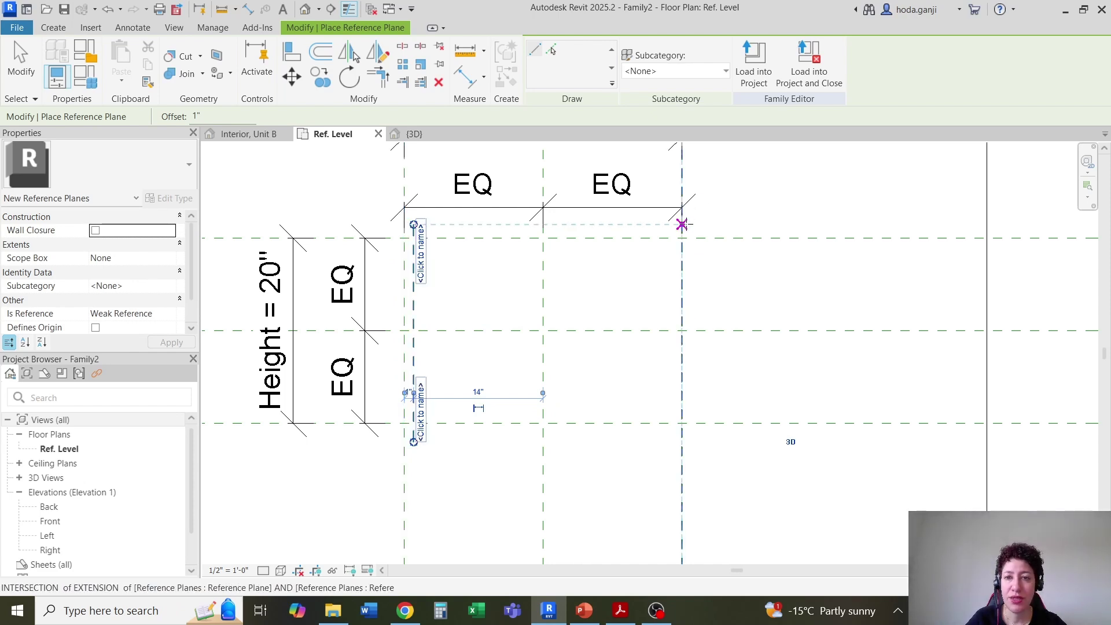
click(683, 225)
click(683, 443)
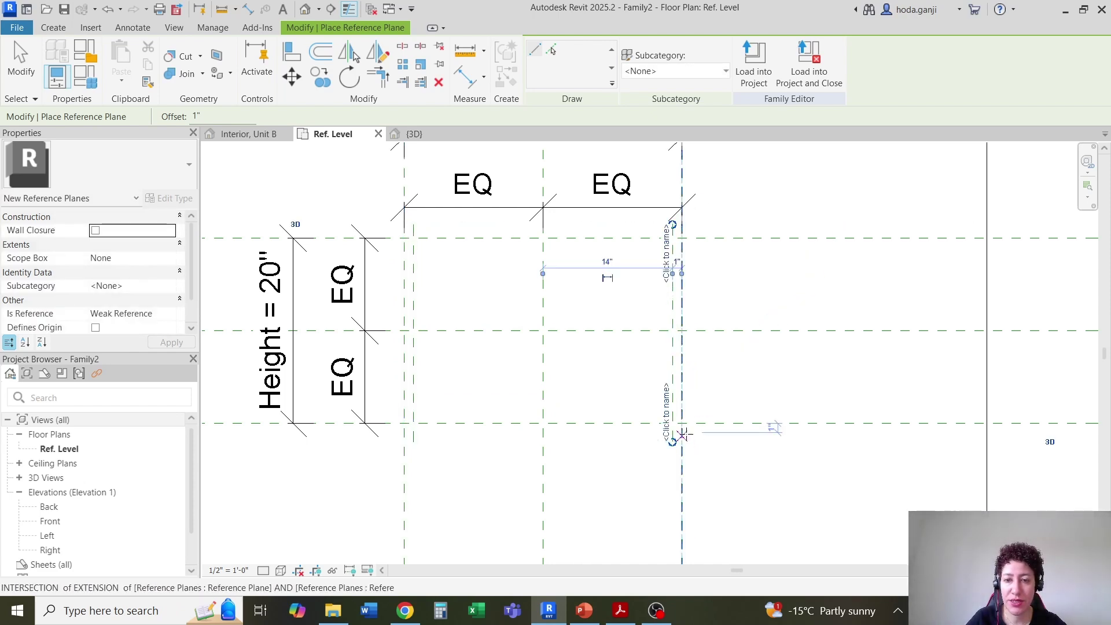
Step: Draw reference planes 1" inside the bottom and top frame planes
click(707, 422)
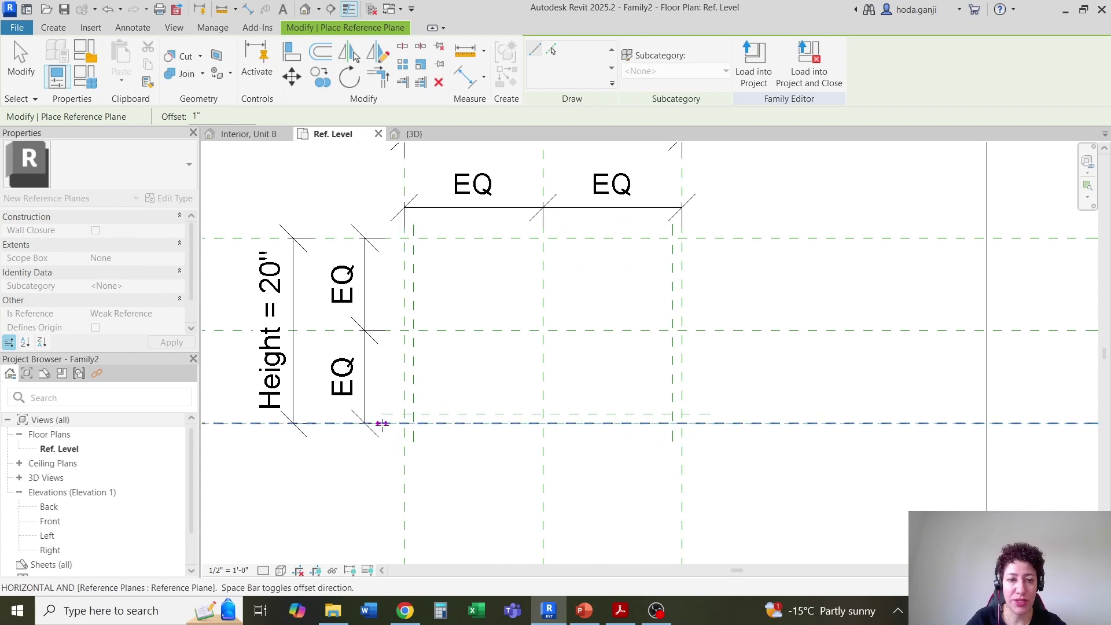
click(381, 421)
click(381, 237)
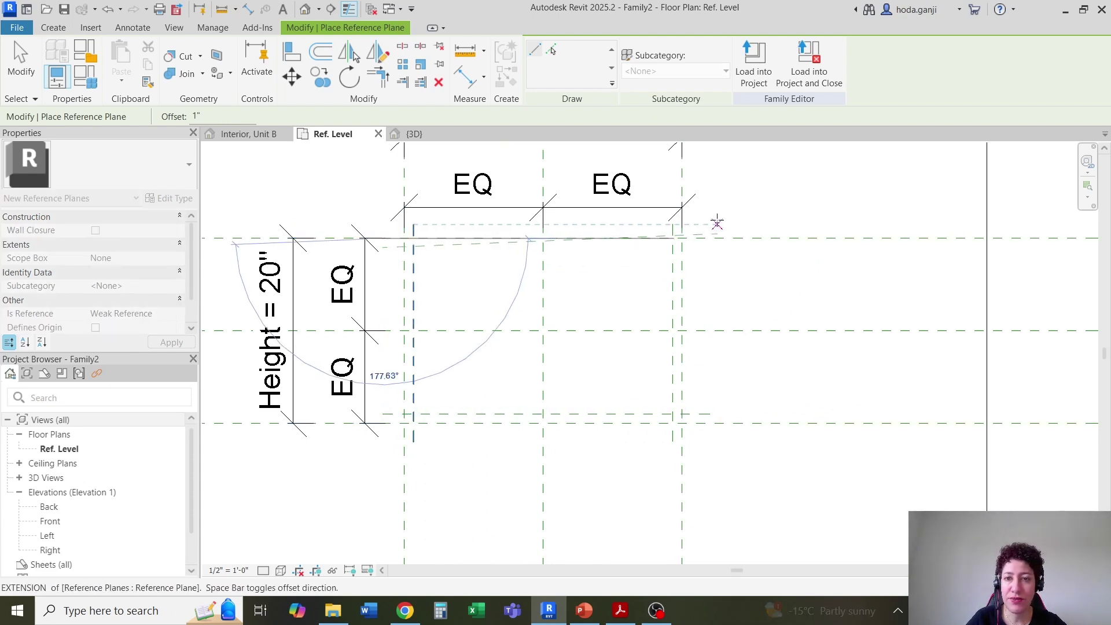
click(709, 238)
key(Escape)
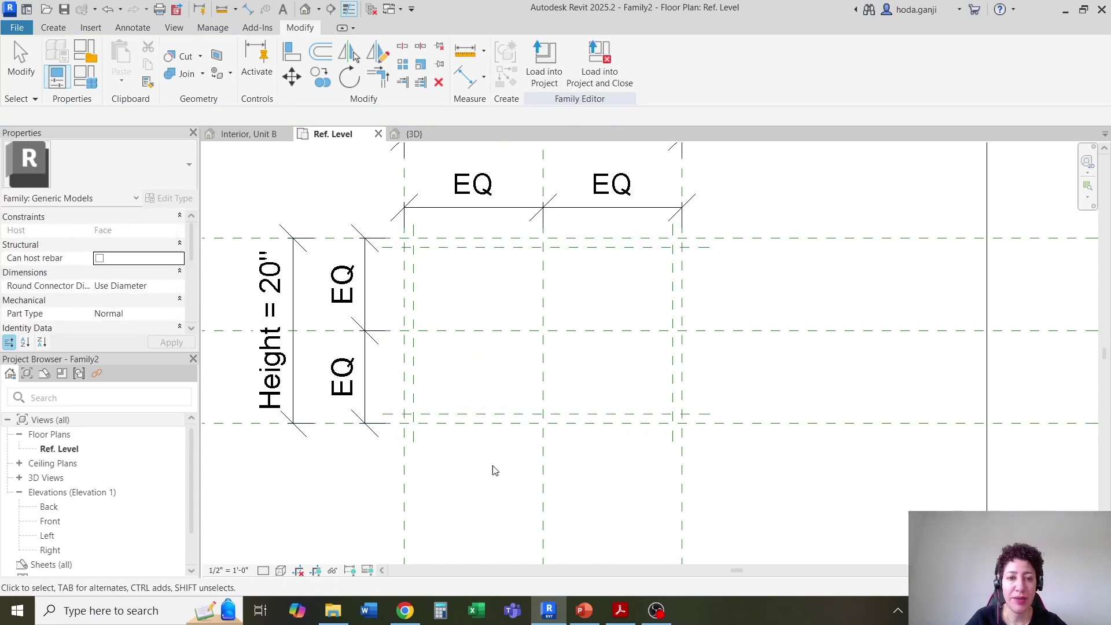
scroll(454, 509, up, 3)
Step: Dimension the 1" gap between the left outer and inner reference planes
key(d)
key(i)
click(404, 399)
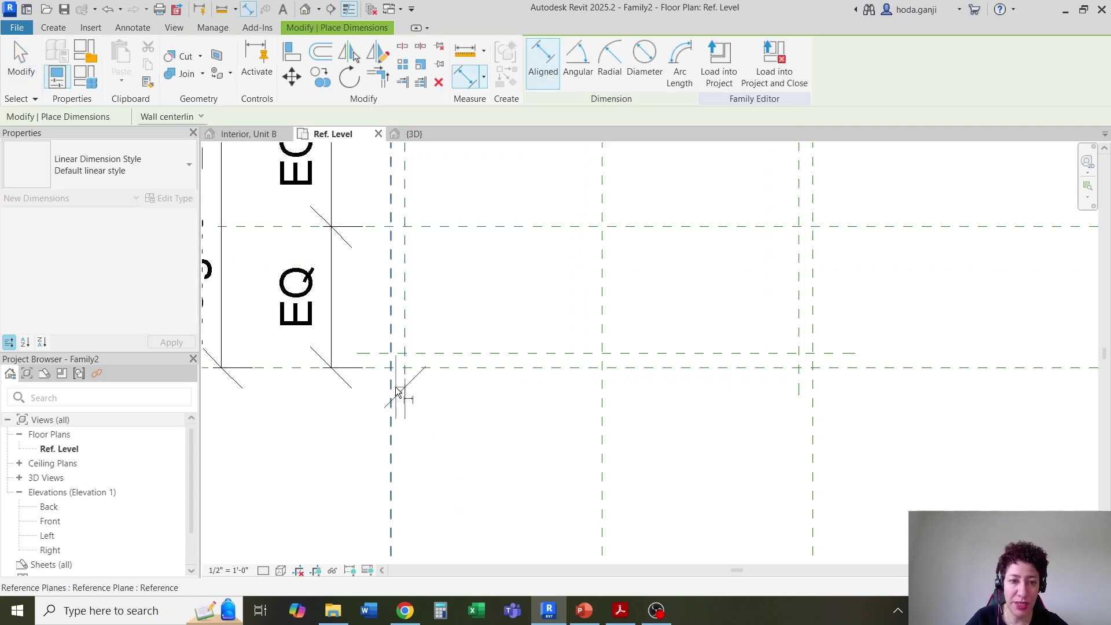
click(391, 393)
click(487, 484)
scroll(429, 460, down, 2)
scroll(422, 404, up, 2)
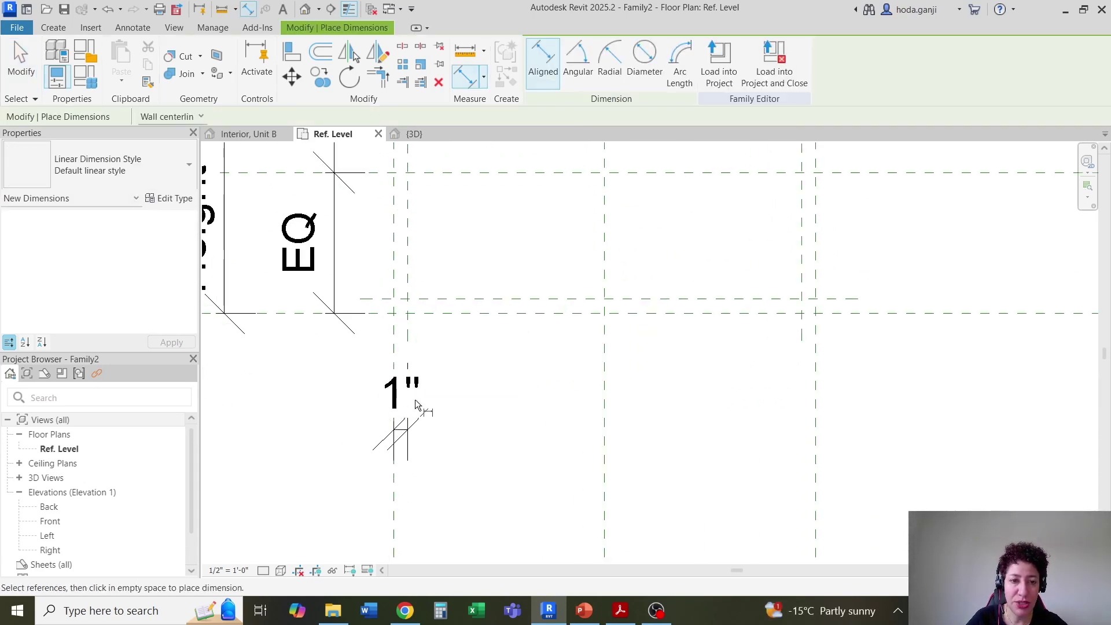
key(Escape)
key(Escape)
Step: Label the left 1" dimension with a new Frame_Thickness parameter
click(399, 392)
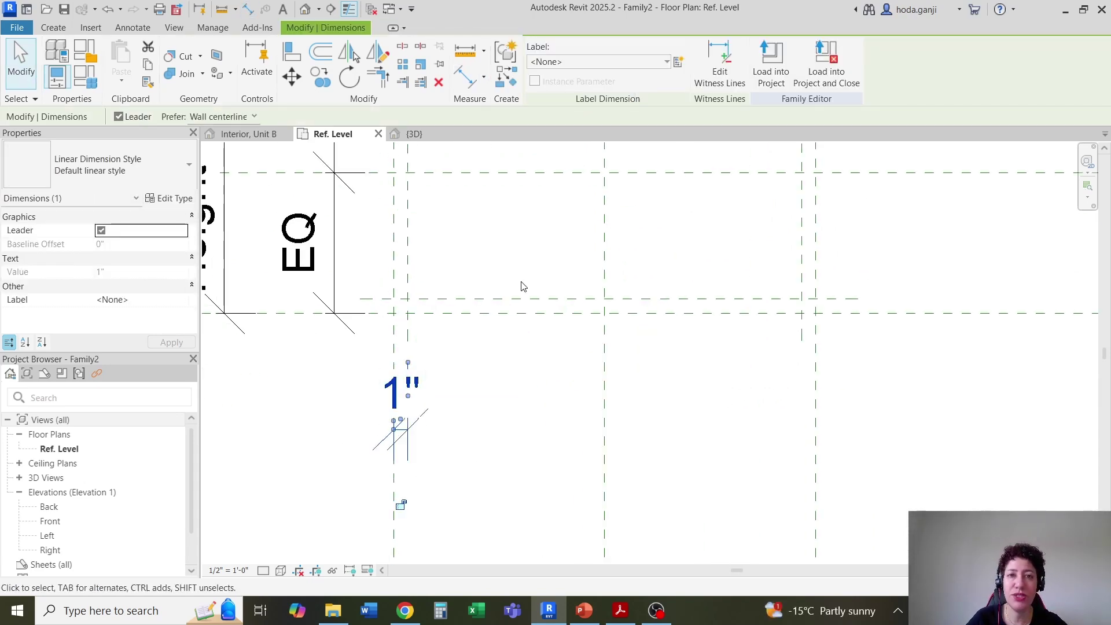
click(678, 61)
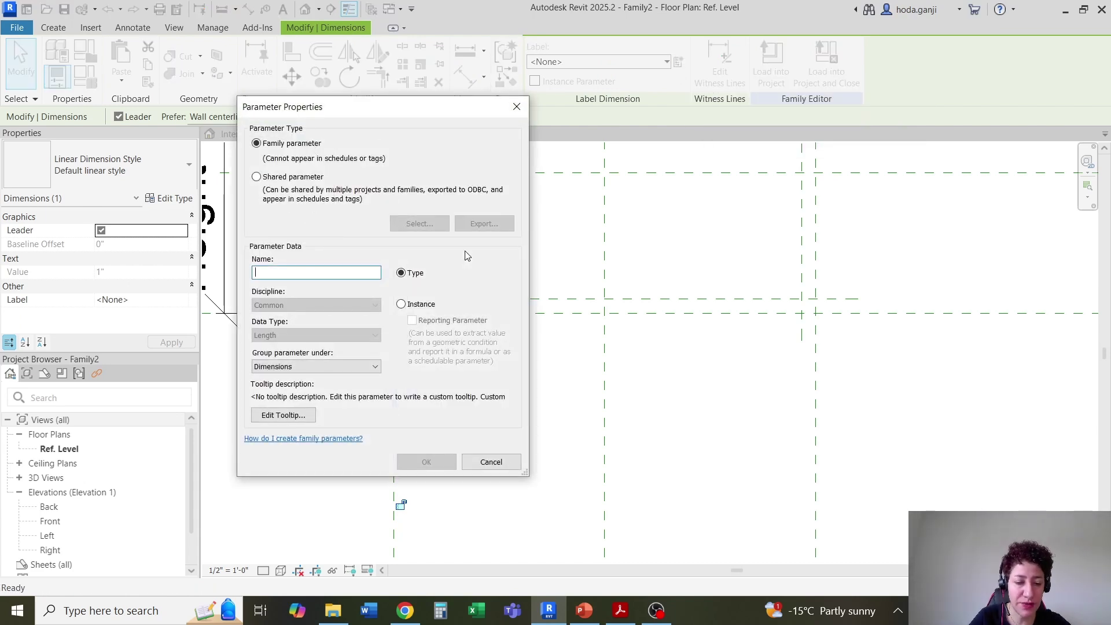
text(Frame_Thickness)
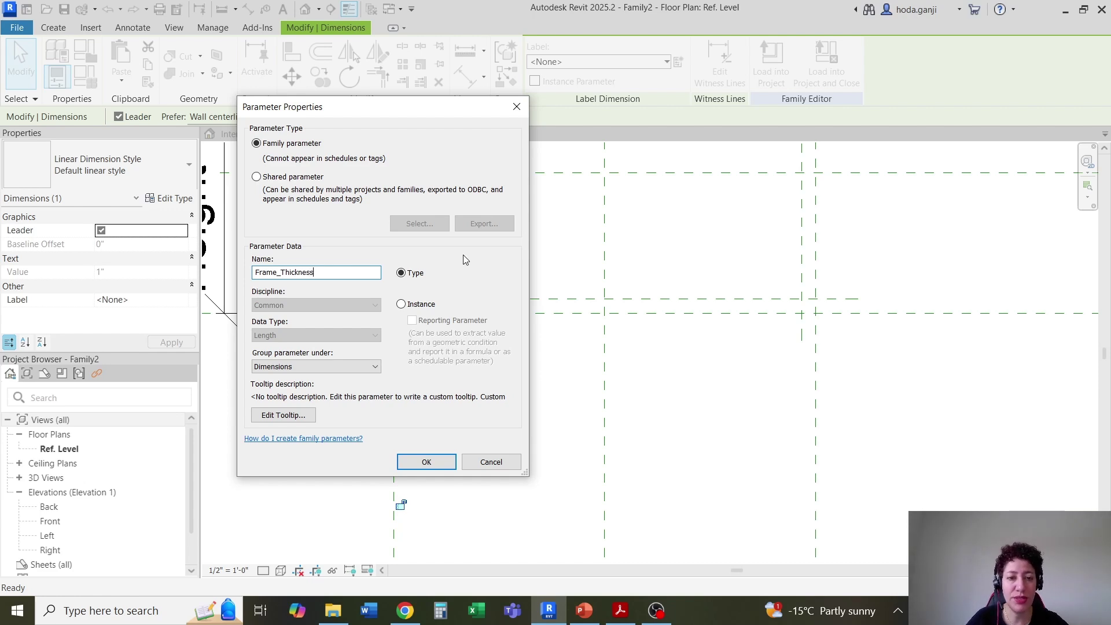
click(426, 462)
scroll(509, 458, up, 3)
Step: Dimension the right 1" gap and label it Frame_Thickness
key(d)
key(i)
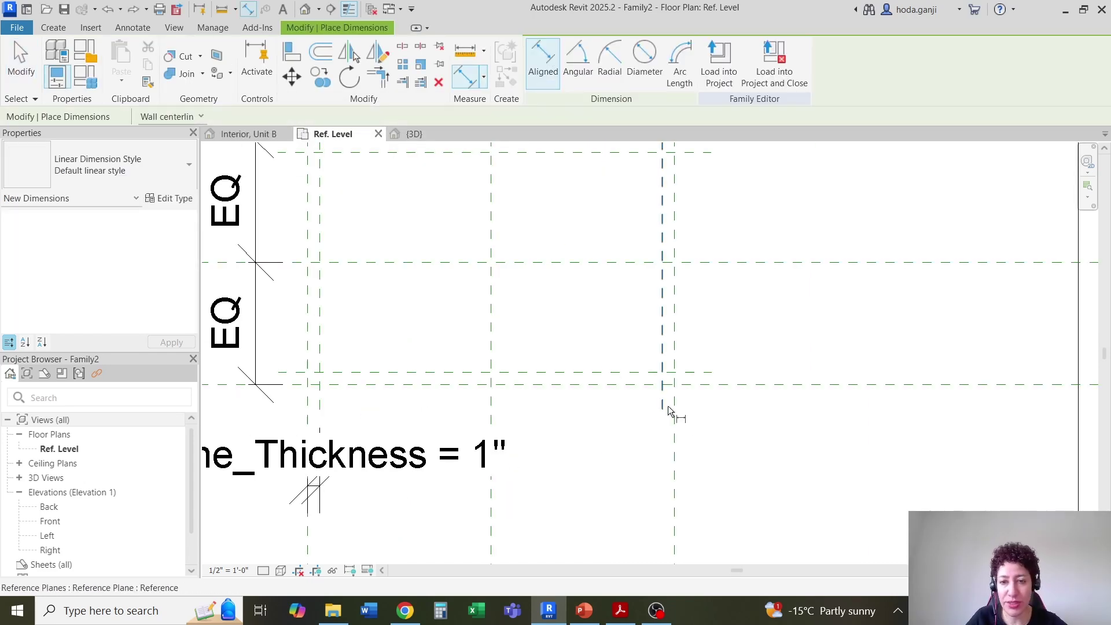
click(664, 405)
click(672, 405)
scroll(672, 405, down, 3)
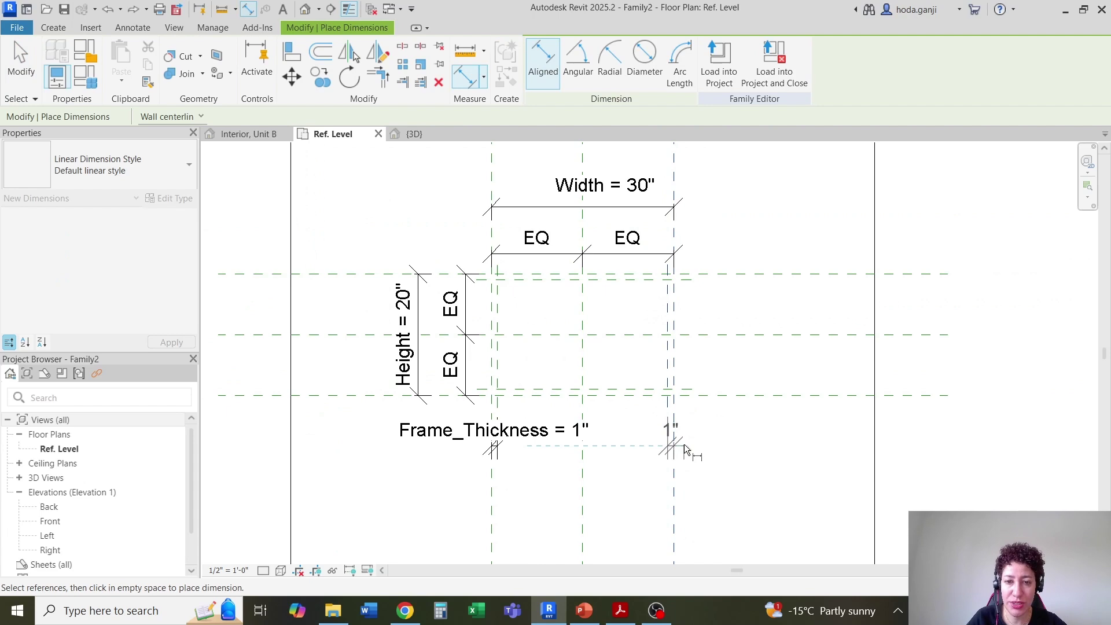
click(684, 443)
key(Escape)
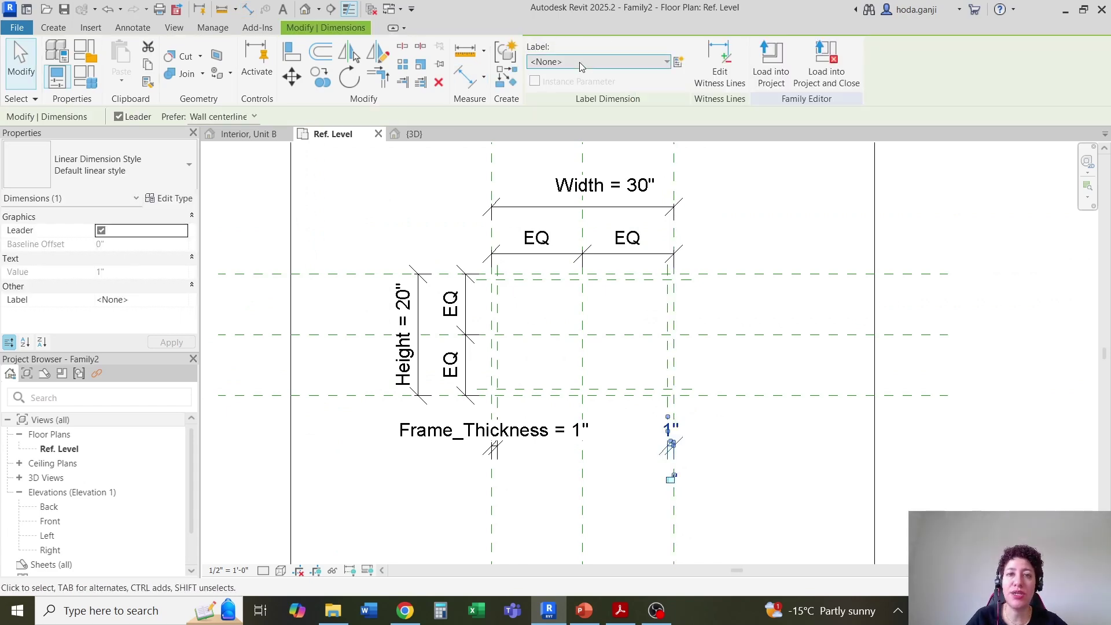
click(578, 61)
click(582, 126)
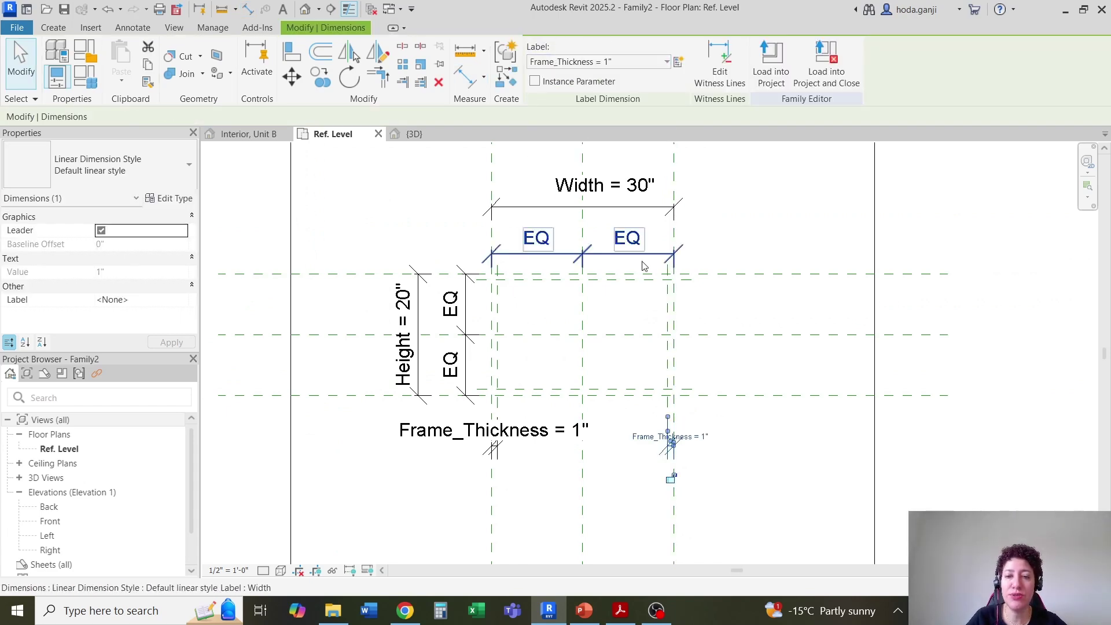
click(764, 449)
scroll(819, 303, up, 1)
Step: Dimension the 1" gaps between the top and bottom pairs of horizontal planes
key(d)
key(i)
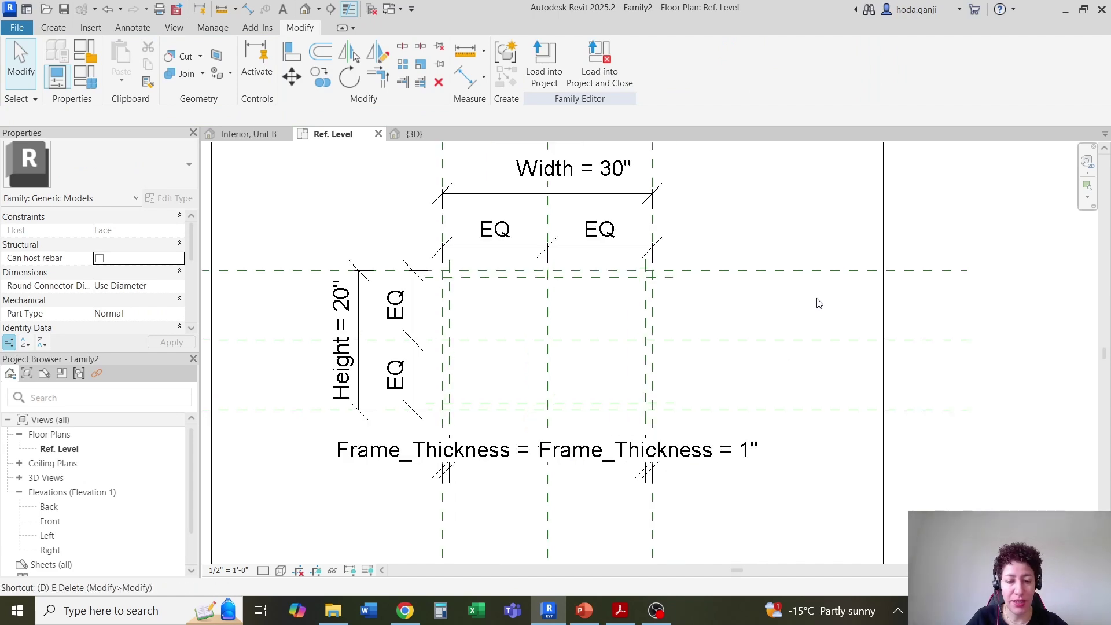
click(760, 279)
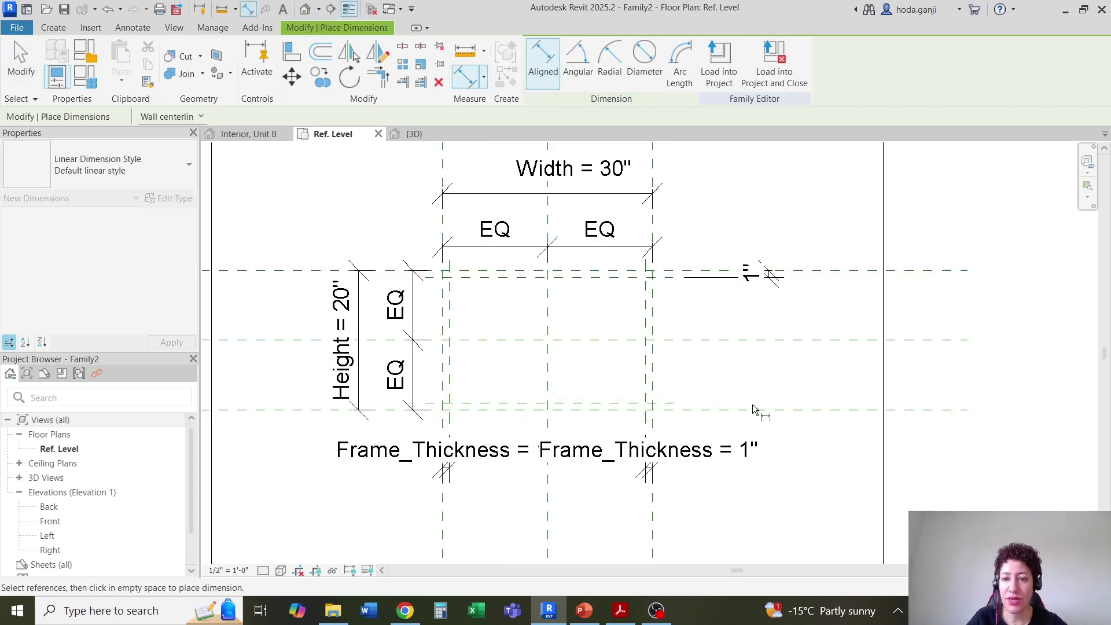
click(659, 403)
click(651, 410)
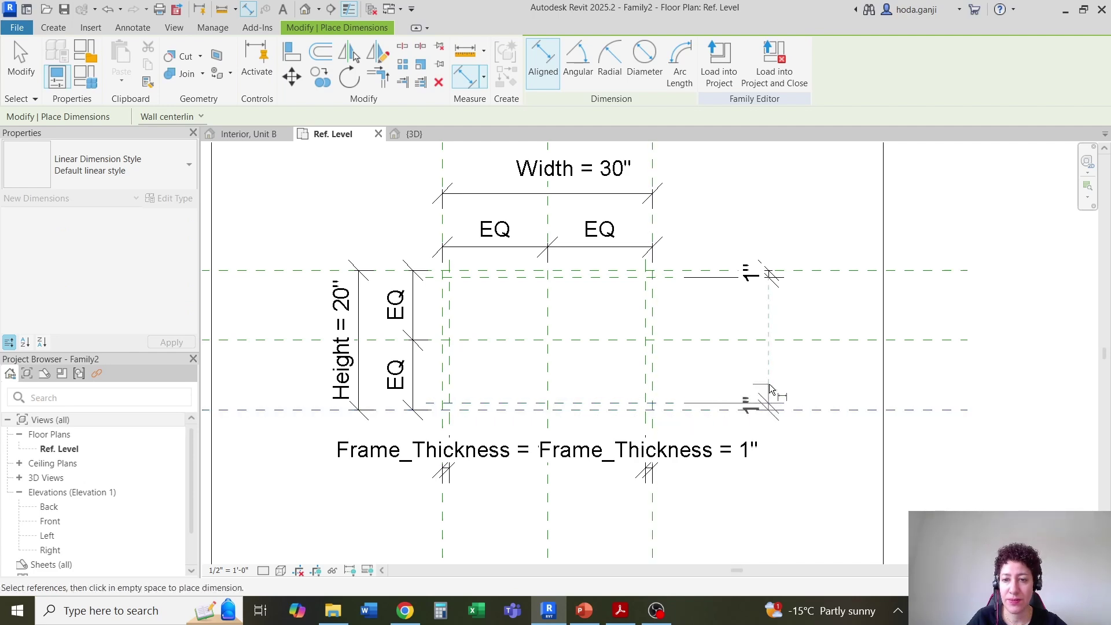
click(774, 398)
key(Escape)
Step: Apply the Frame_Thickness label to both the top and bottom 1" dimensions
click(761, 270)
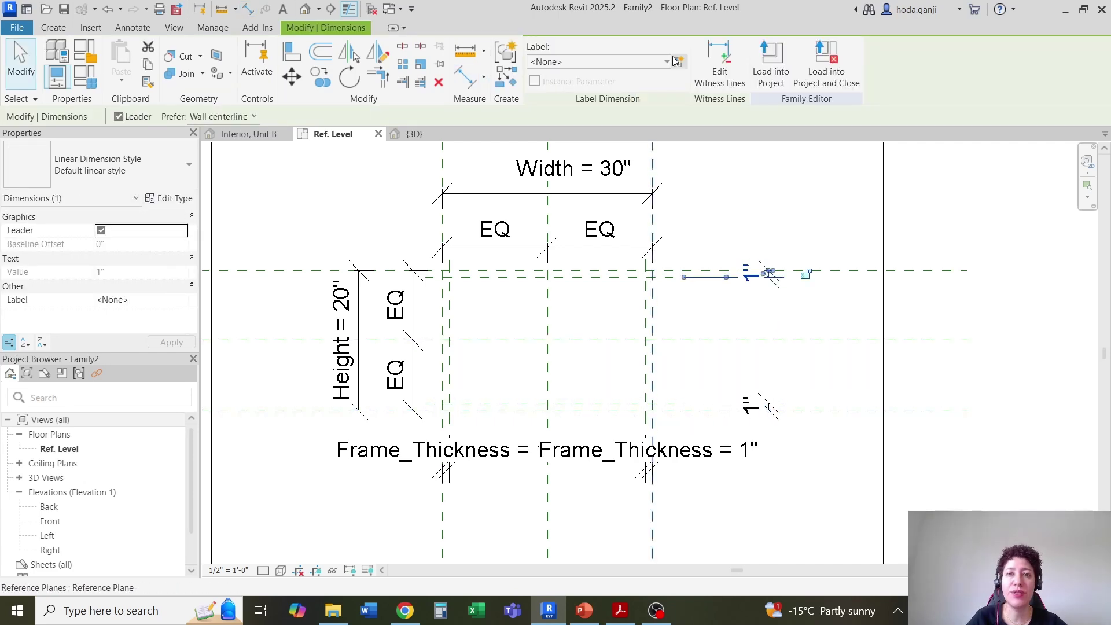
click(653, 62)
click(613, 126)
click(813, 293)
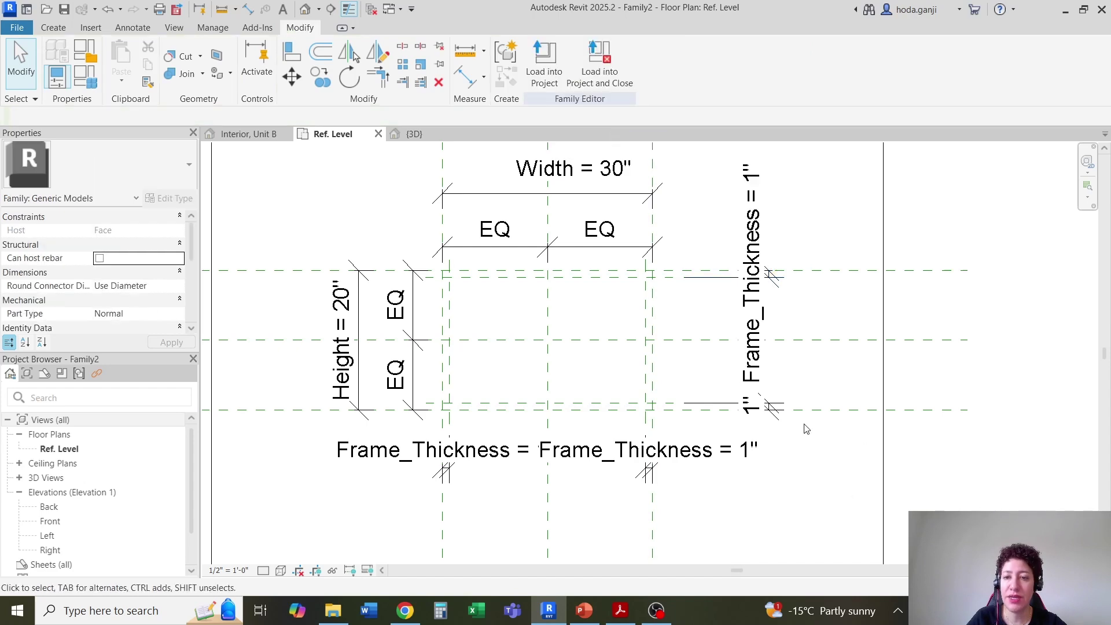
click(777, 411)
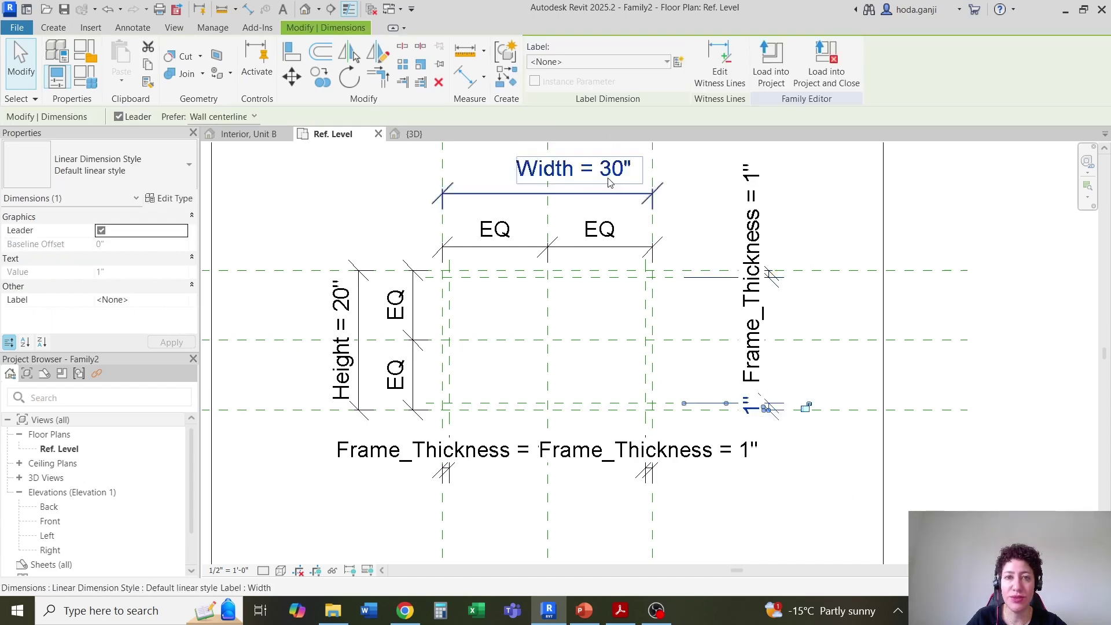
click(630, 63)
click(613, 126)
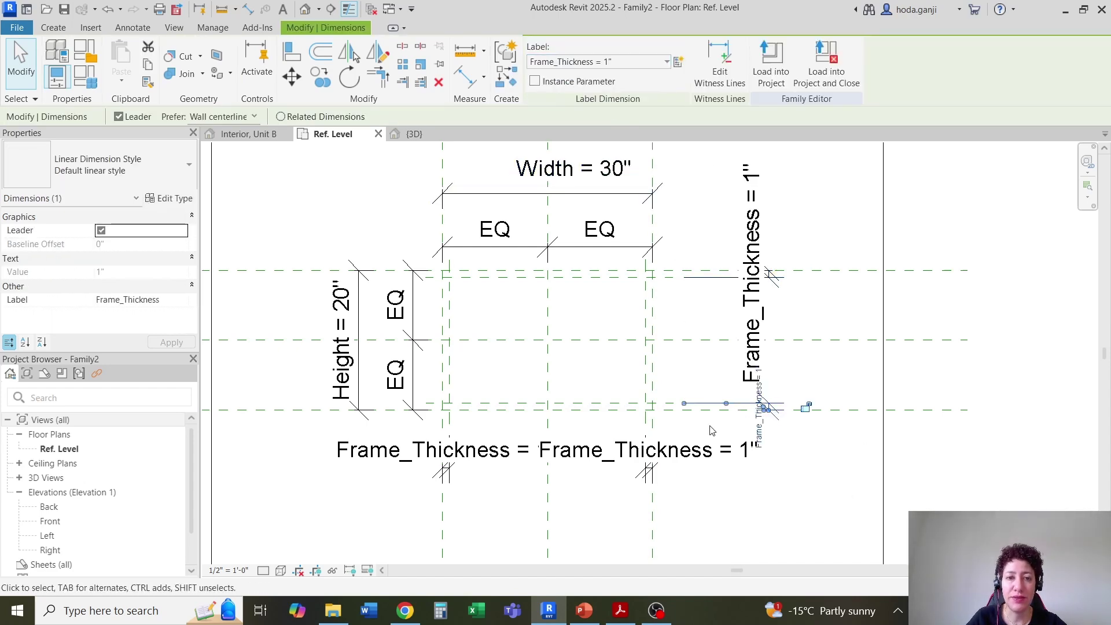
click(710, 497)
scroll(513, 404, up, 1)
scroll(457, 324, down, 1)
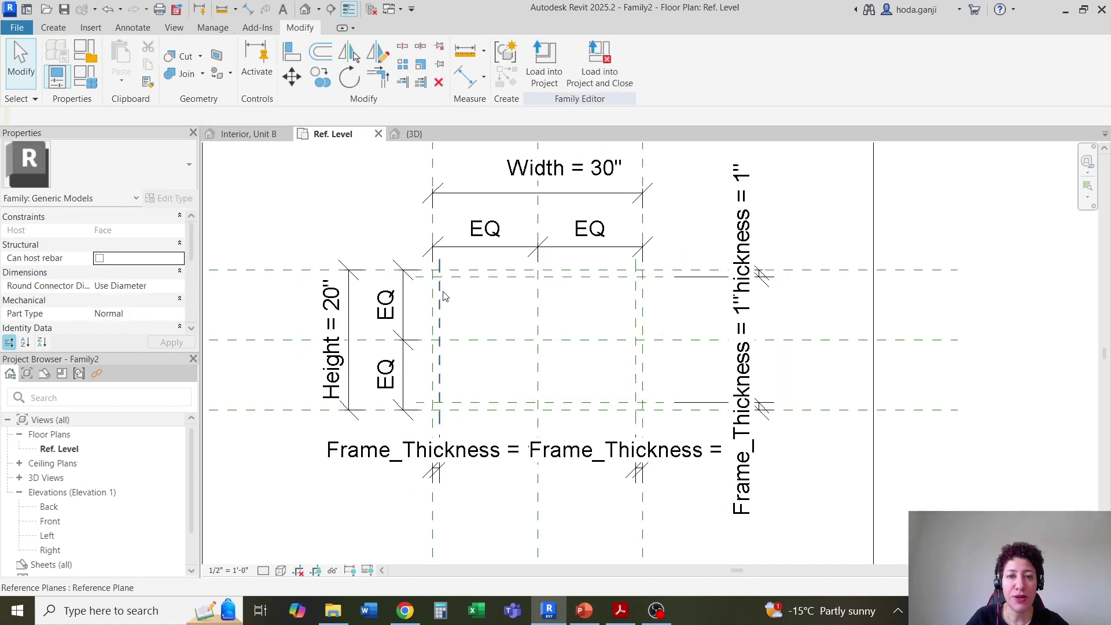
scroll(422, 270, up, 1)
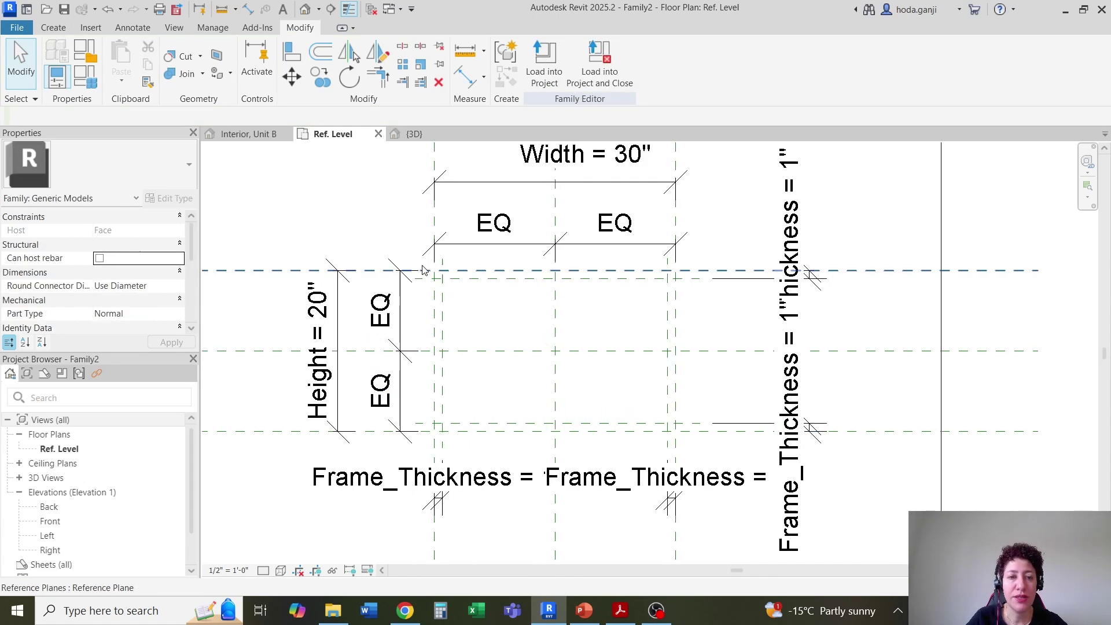
click(55, 27)
Step: Start an extrusion sketch by picking the outer and inner reference planes as sketch lines
click(124, 58)
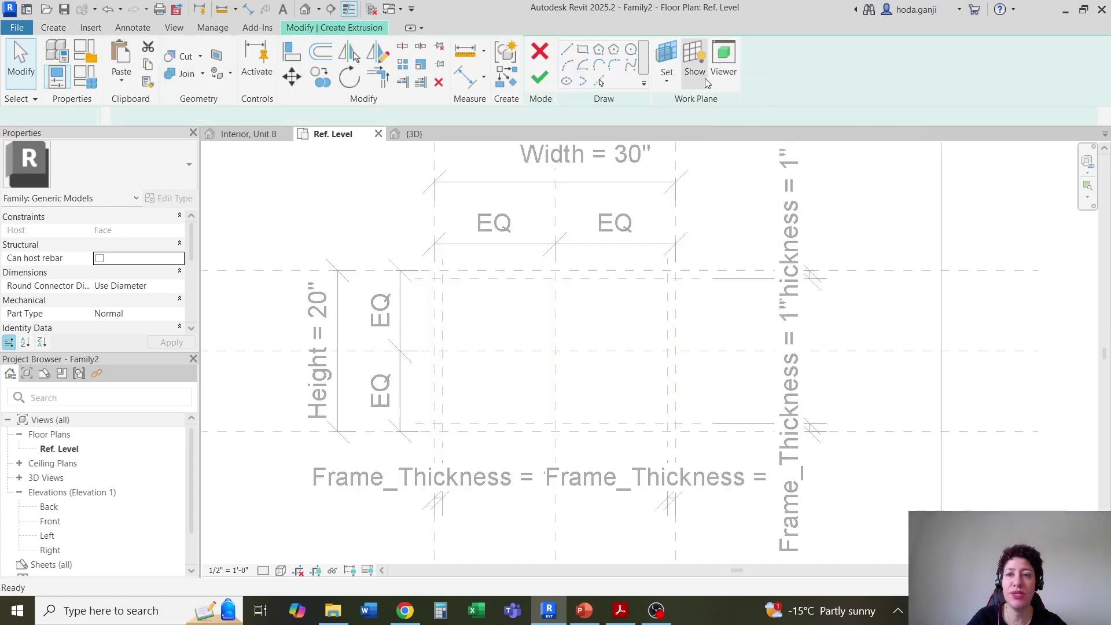
click(682, 85)
scroll(523, 220, down, 1)
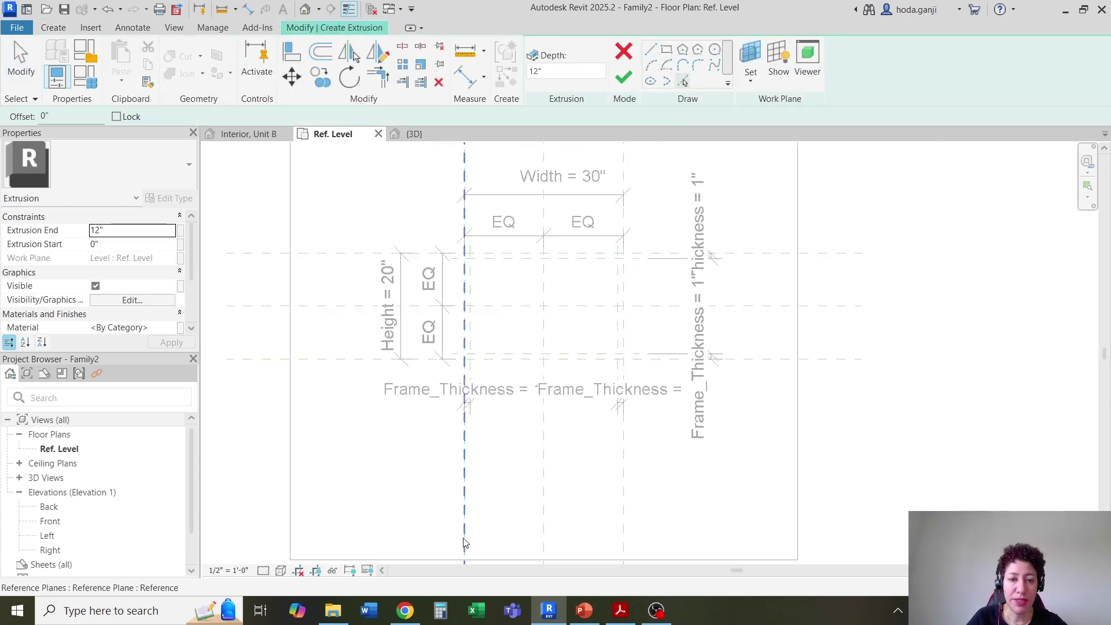
click(624, 476)
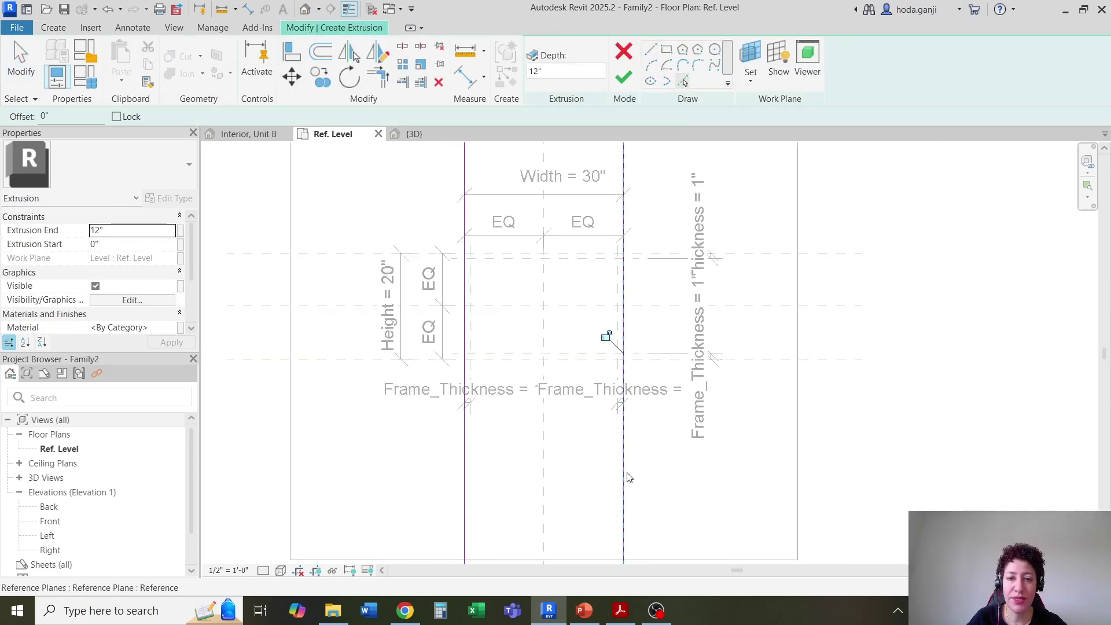
click(787, 359)
click(747, 253)
scroll(631, 299, up, 1)
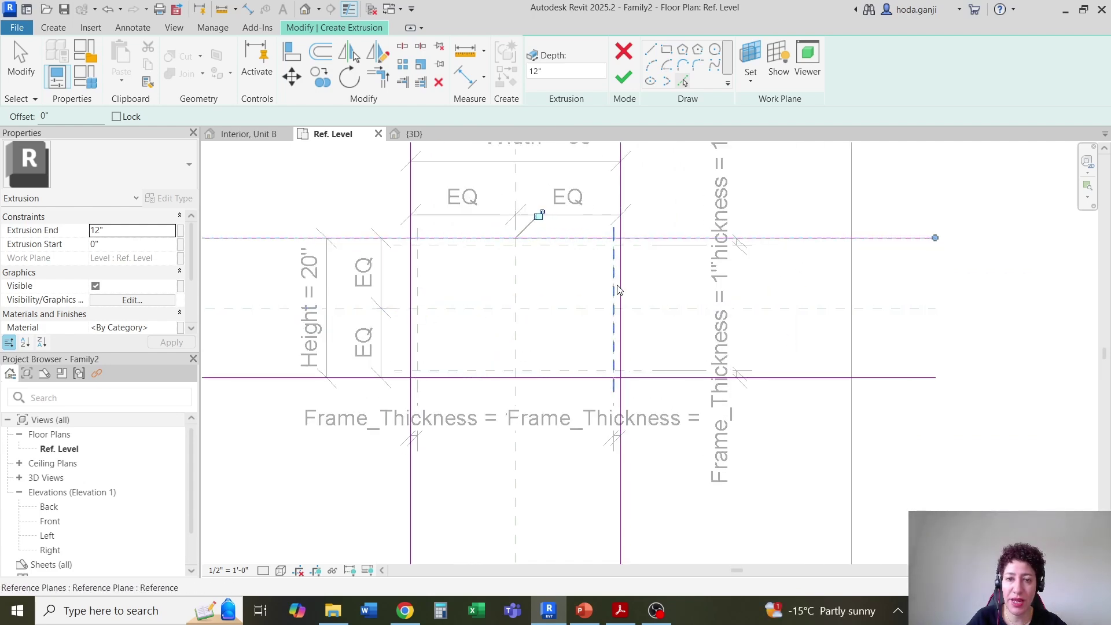
click(615, 289)
click(572, 245)
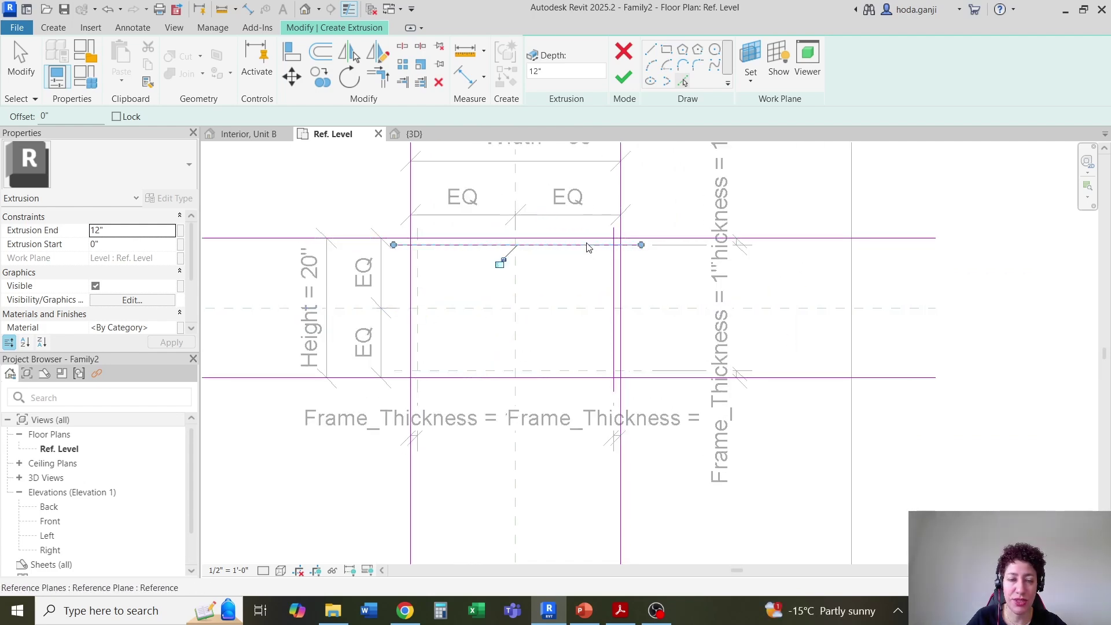
click(476, 373)
scroll(476, 373, up, 1)
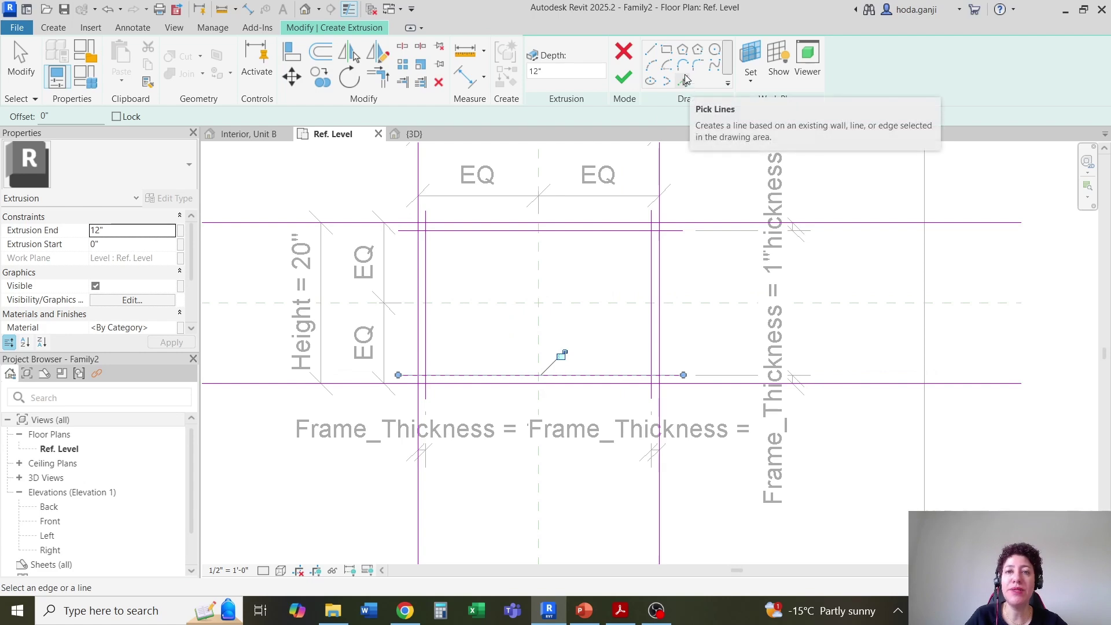
scroll(371, 315, down, 2)
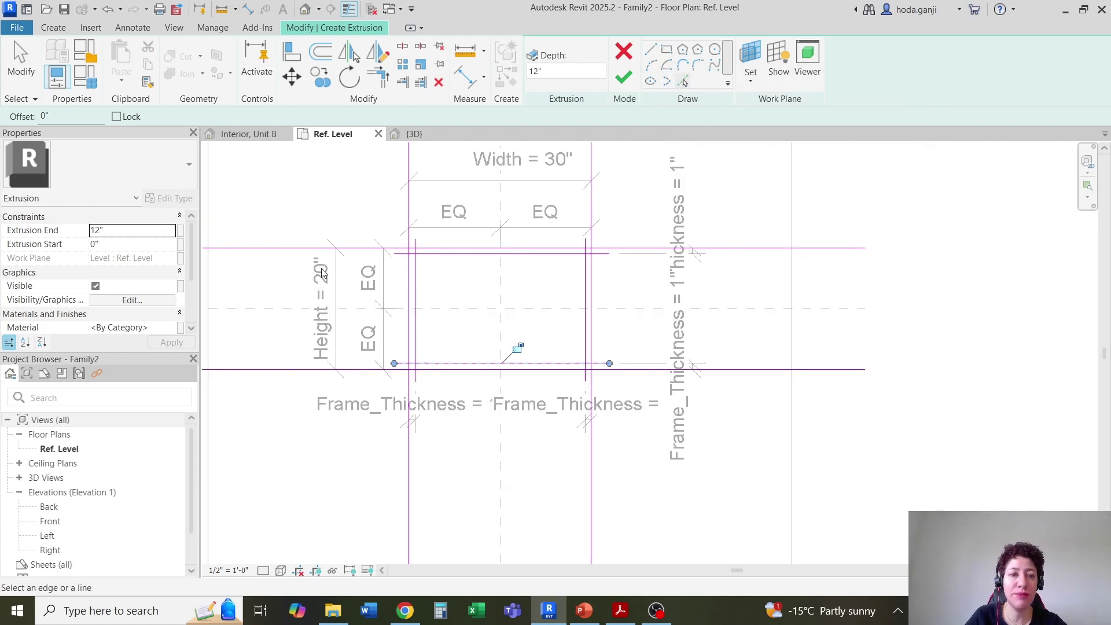
scroll(475, 250, up, 2)
click(476, 250)
scroll(439, 260, up, 1)
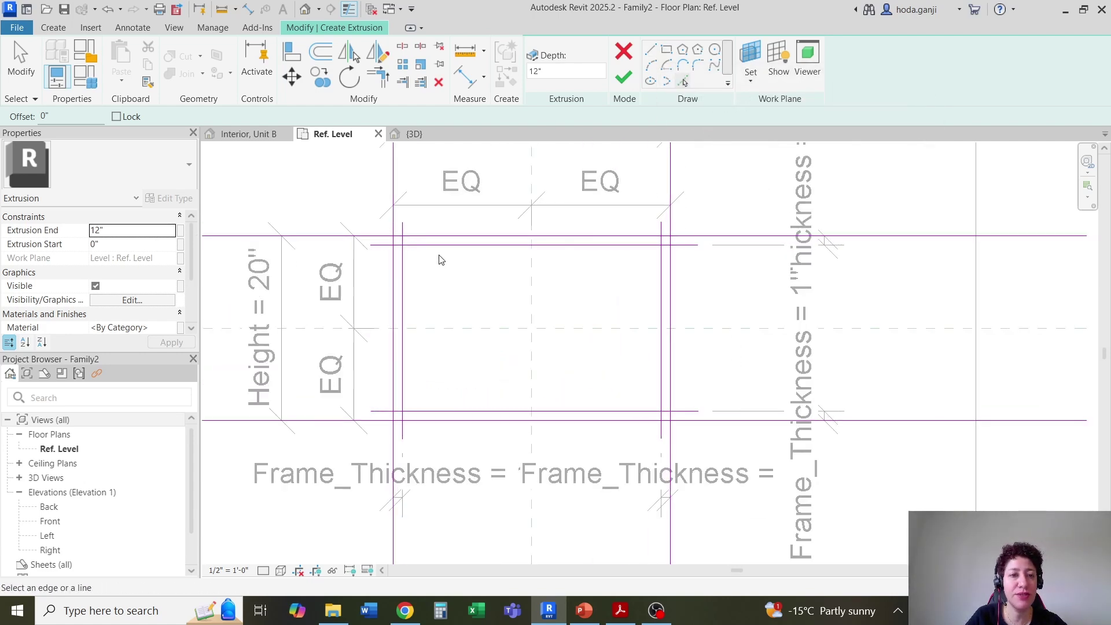
Step: Trim the top-left and top-right corners of the outer and inner rectangles
key(Escape)
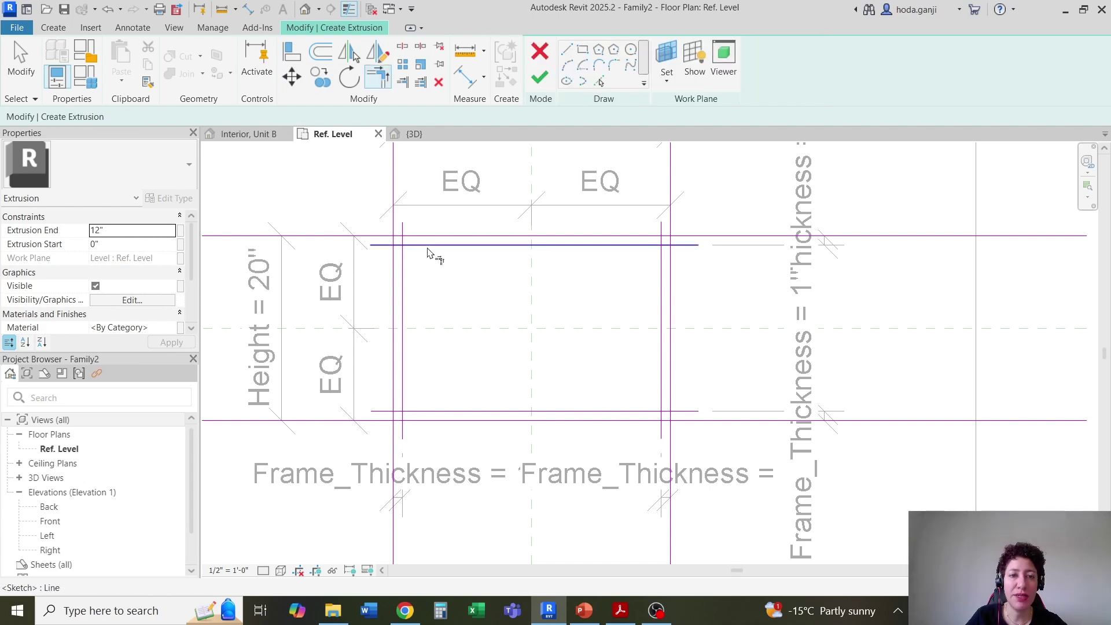
click(404, 272)
click(412, 245)
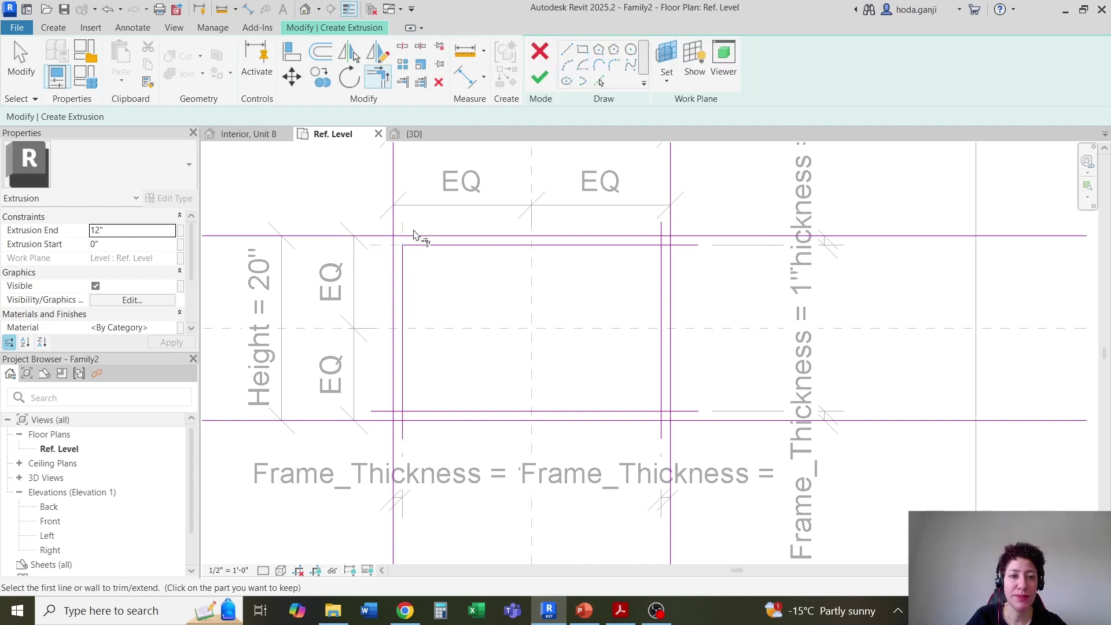
click(393, 268)
click(415, 237)
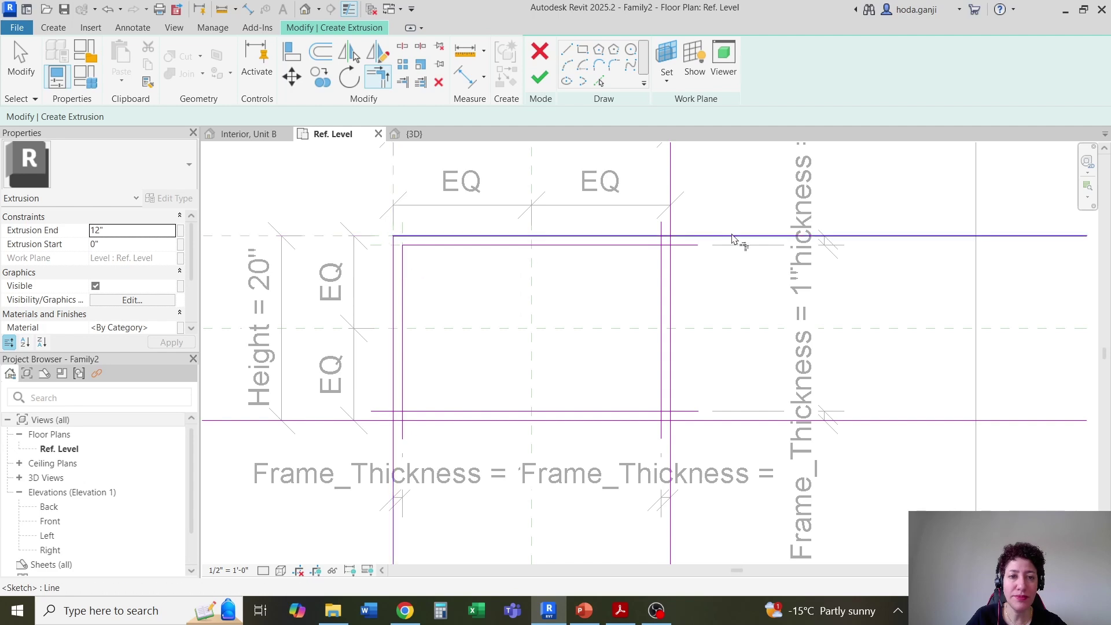
click(662, 261)
click(649, 243)
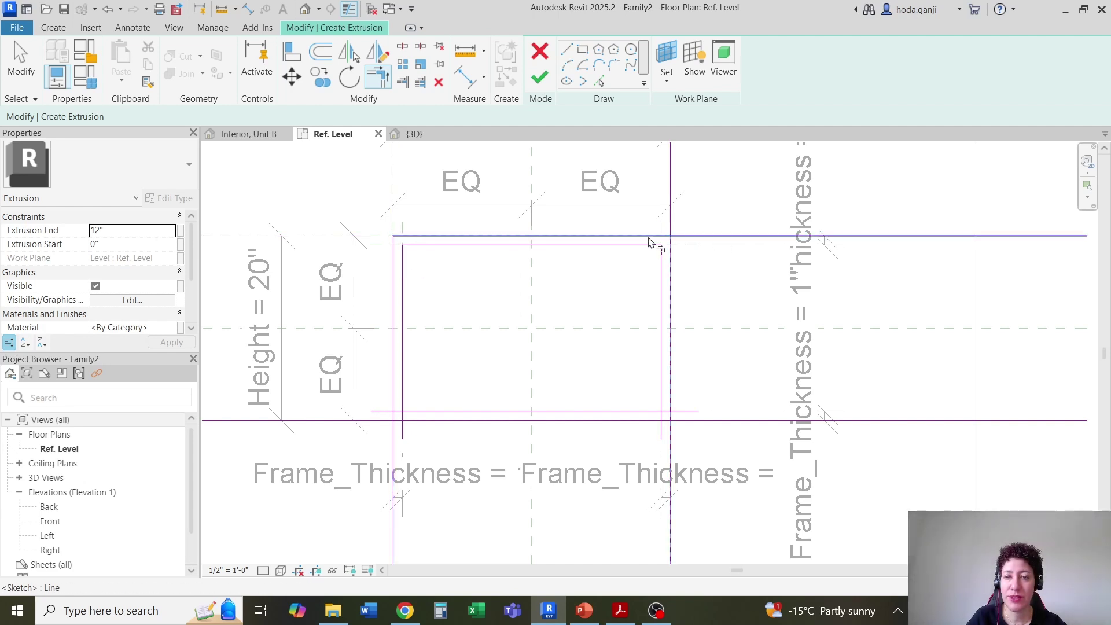
click(649, 238)
click(670, 347)
Step: Trim the remaining bottom corners closed and finish the frame extrusion
click(669, 405)
click(665, 419)
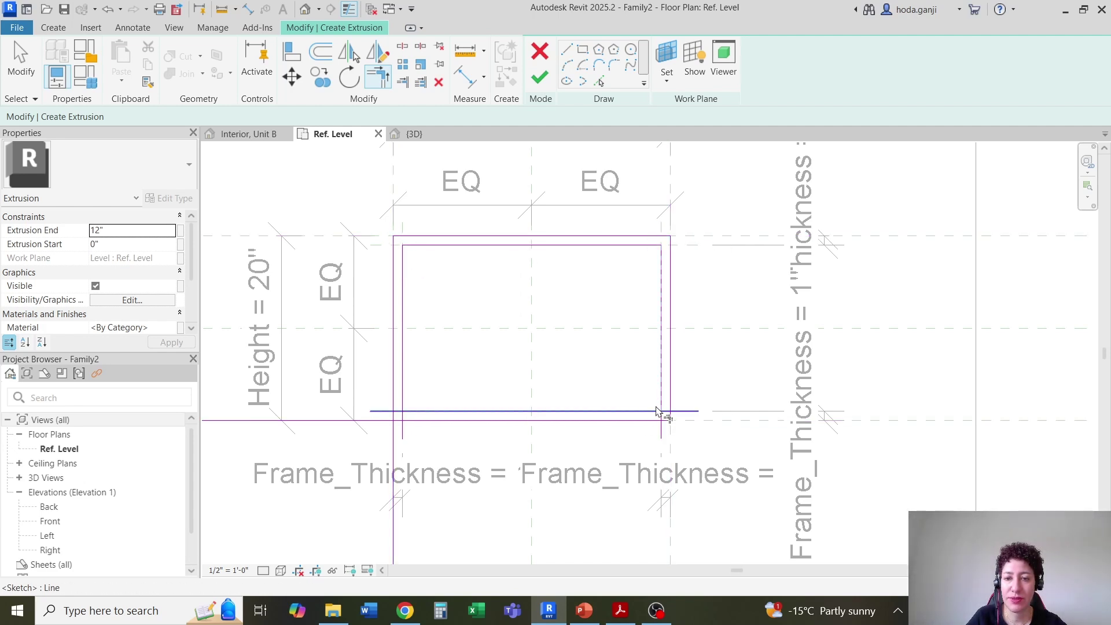
click(658, 412)
click(661, 400)
click(429, 412)
click(403, 402)
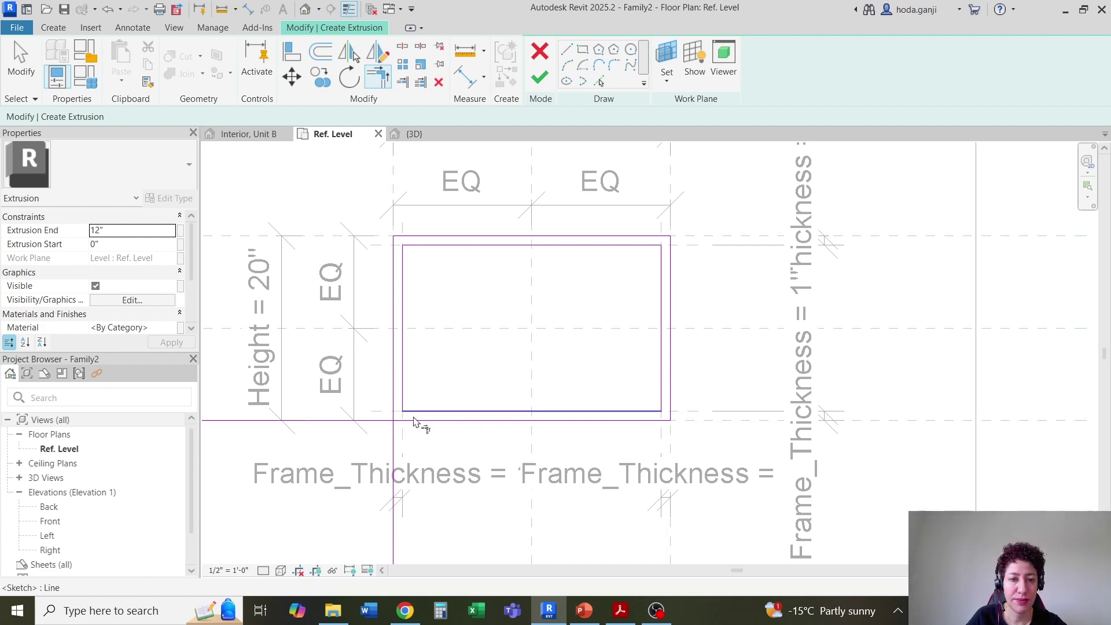
click(415, 420)
click(394, 412)
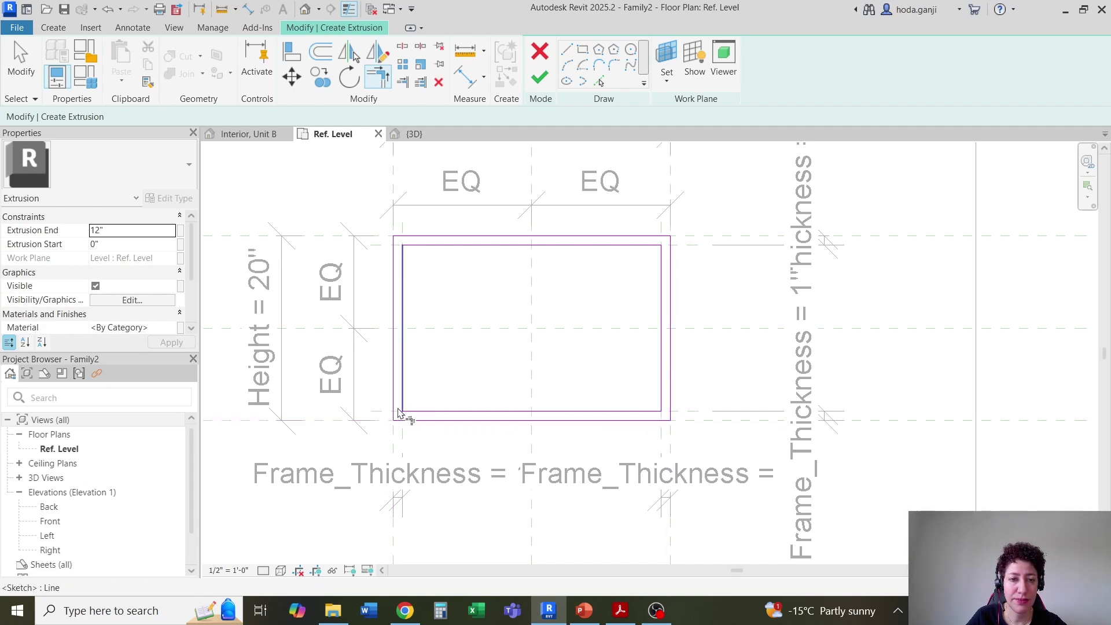
click(540, 80)
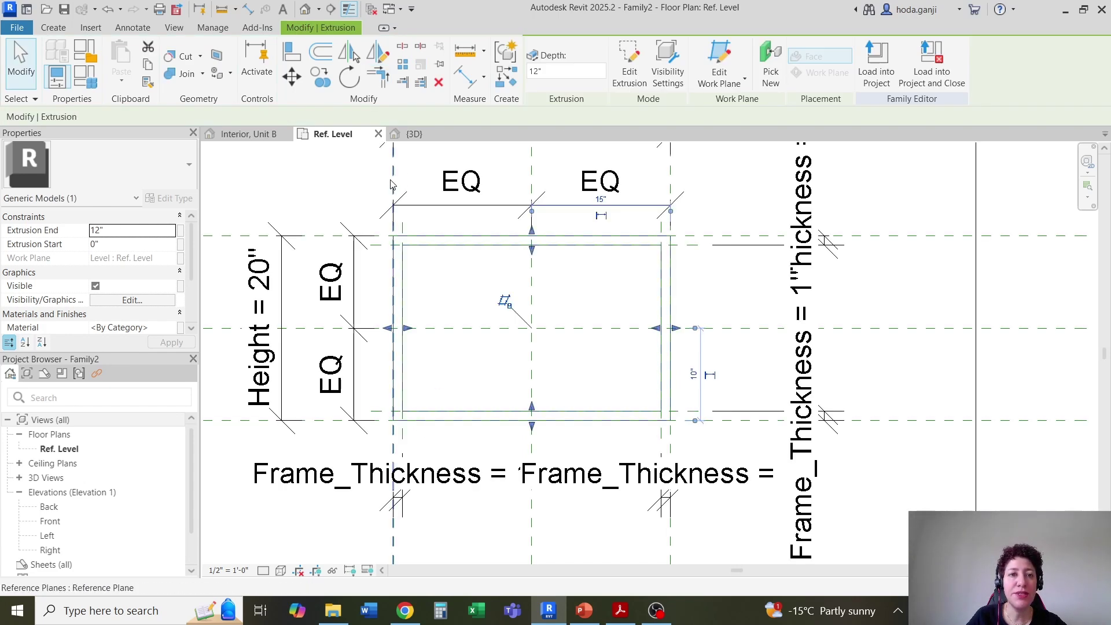
Step: In the Front elevation, tie Extrusion End to a new Frame_Depth parameter
double_click(49, 521)
scroll(605, 399, up, 3)
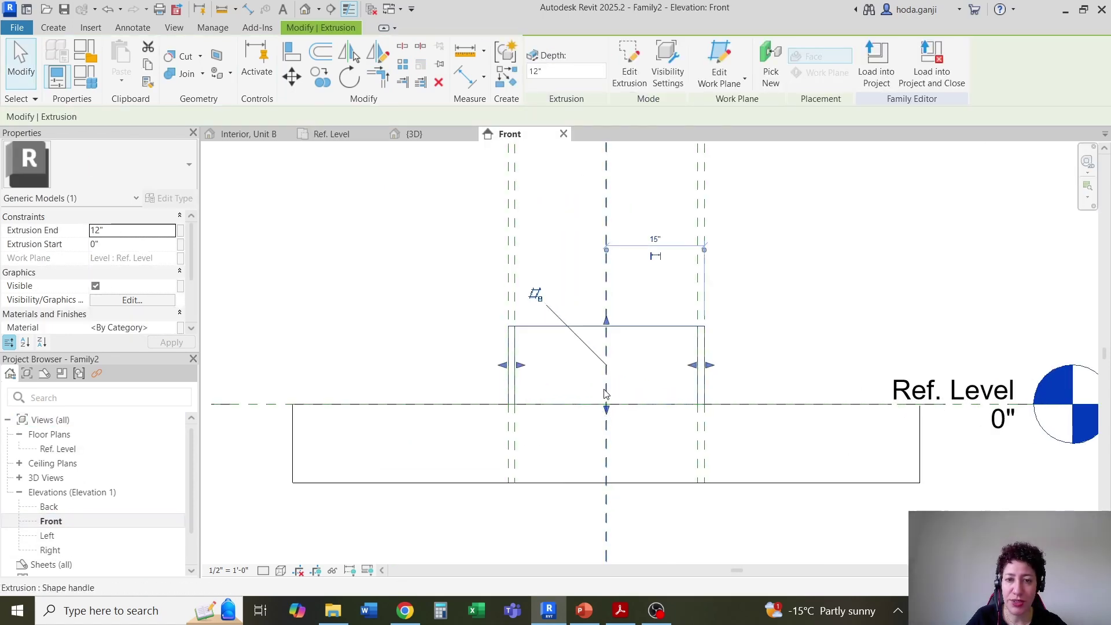
scroll(605, 382, up, 1)
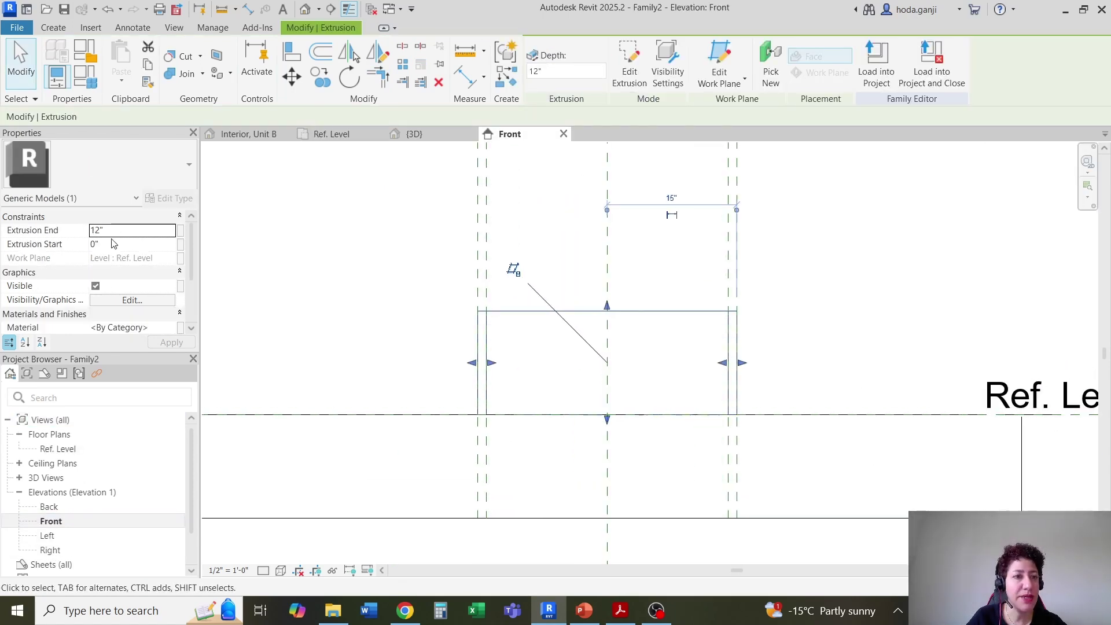
click(181, 231)
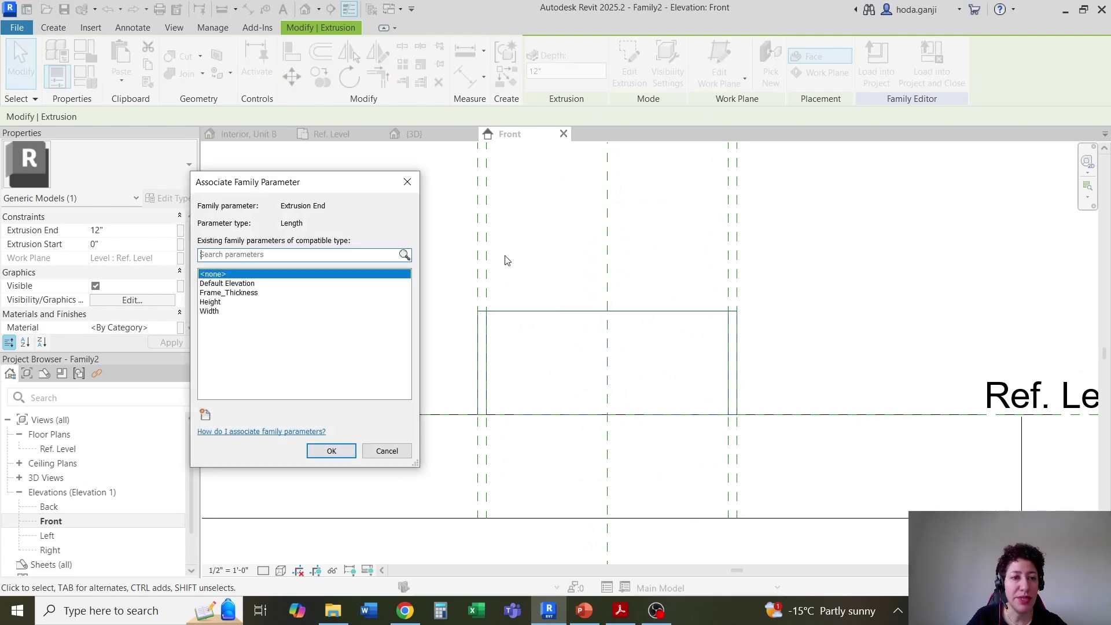
click(205, 415)
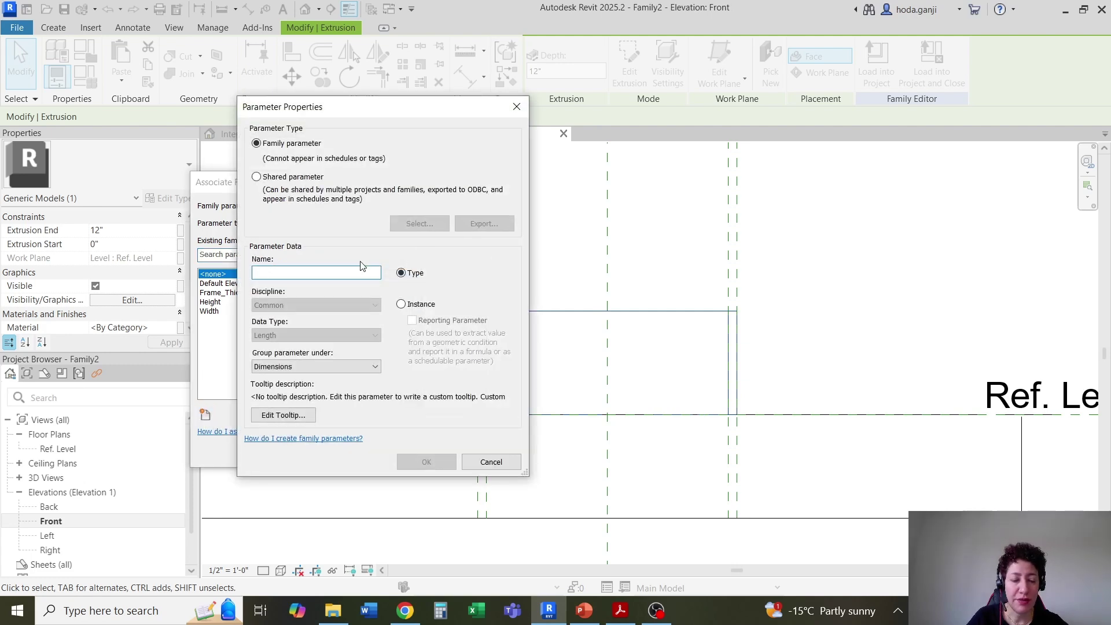
text(Frame_Dpth)
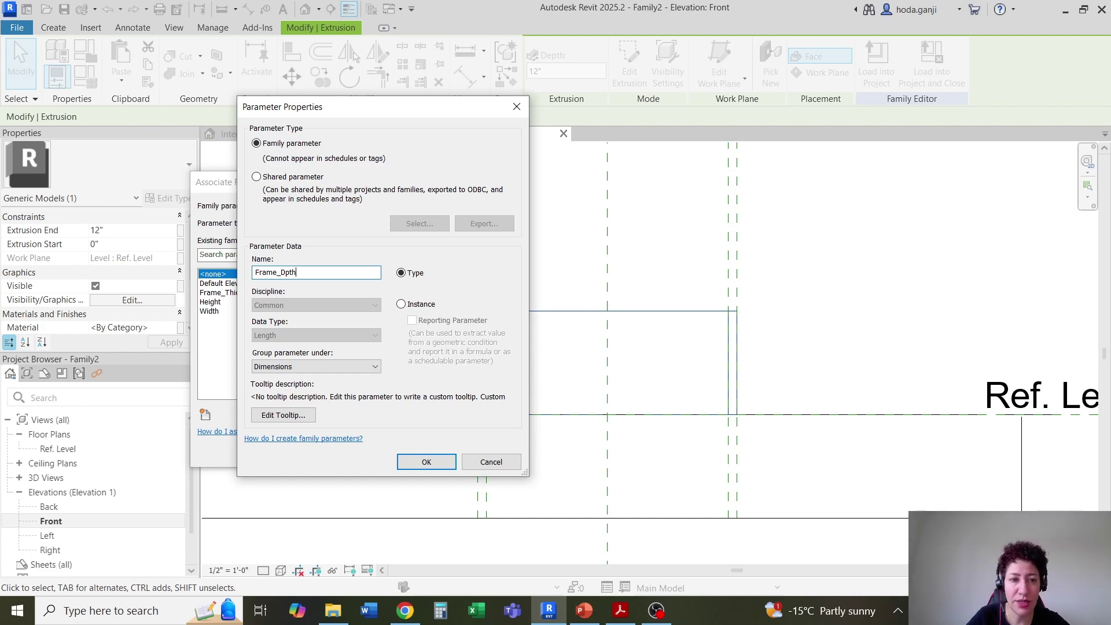
key(BackSpace)
key(BackSpace)
key(BackSpace)
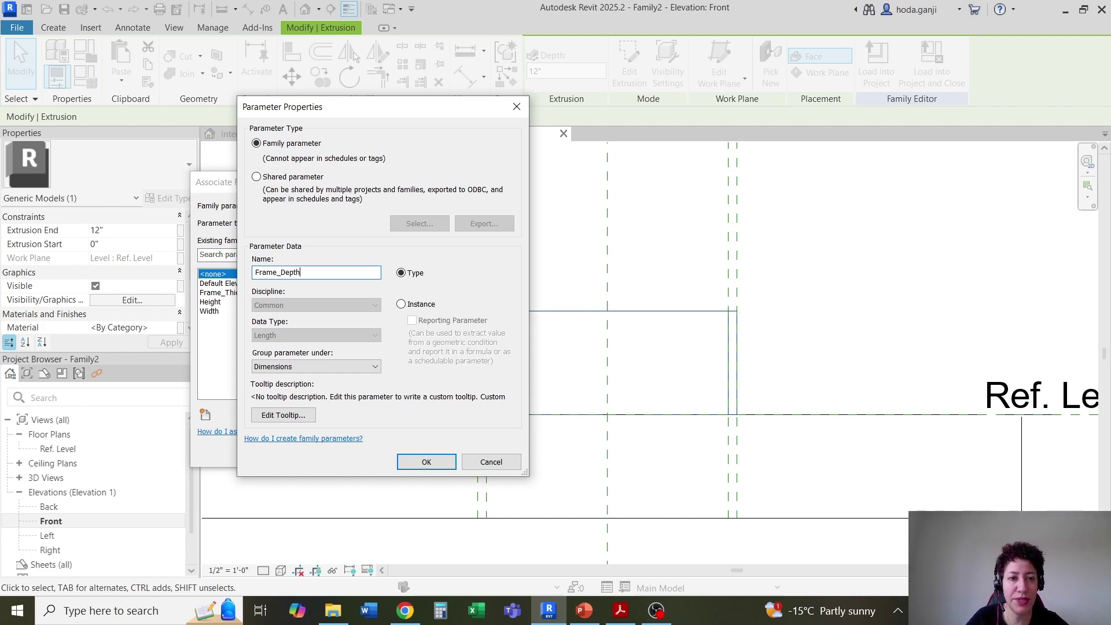
click(427, 462)
click(349, 453)
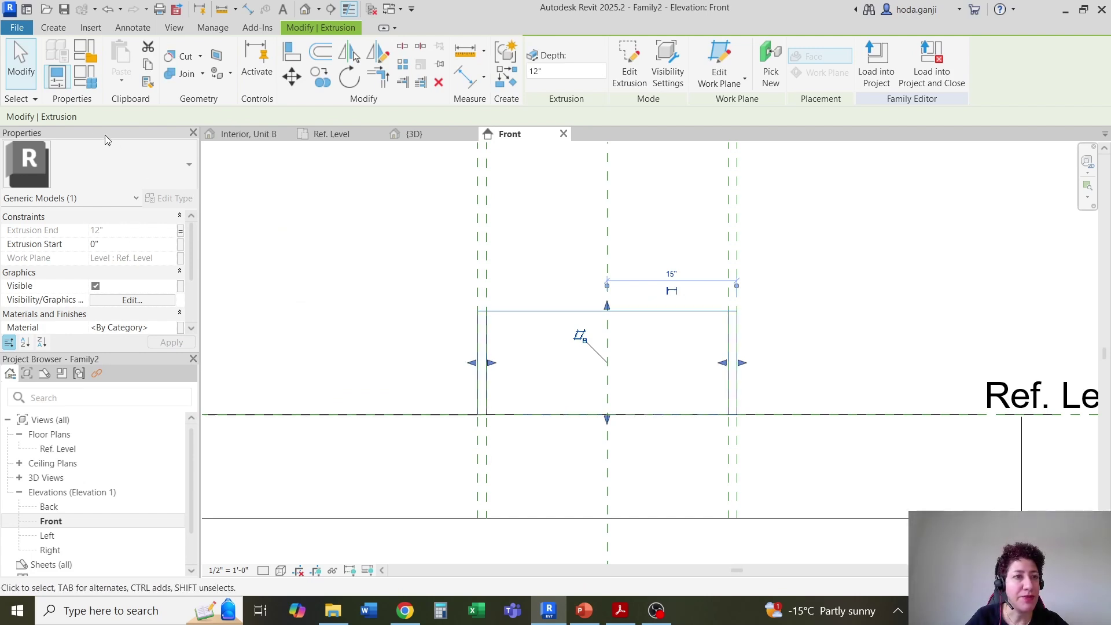
Step: Set Frame_Depth to 2" in Family Types and apply it
key(z)
key(f)
click(75, 78)
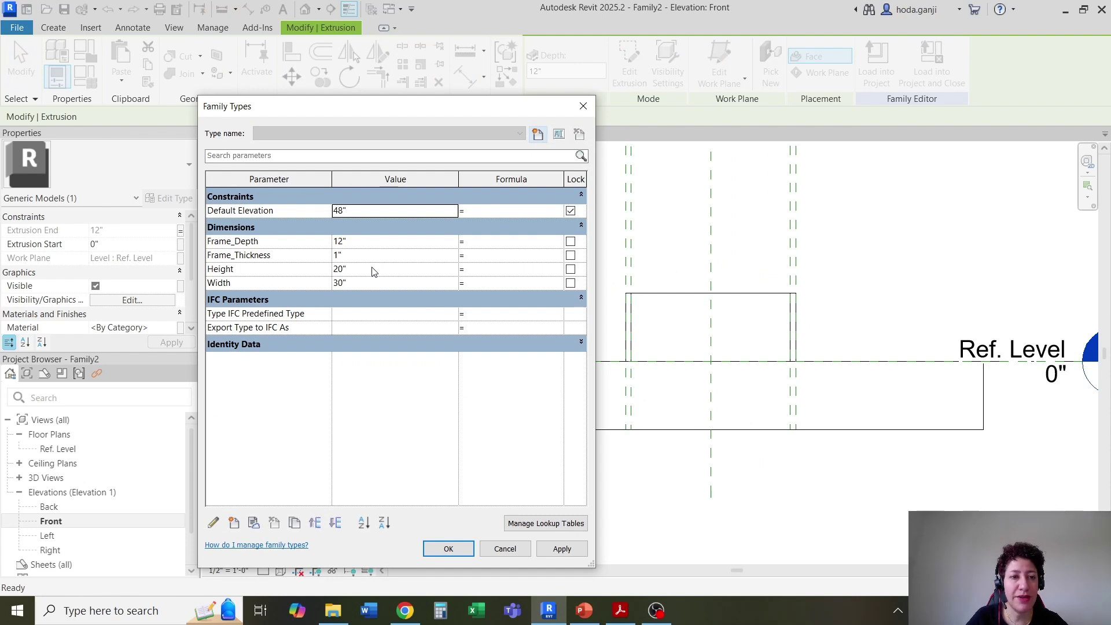
click(372, 241)
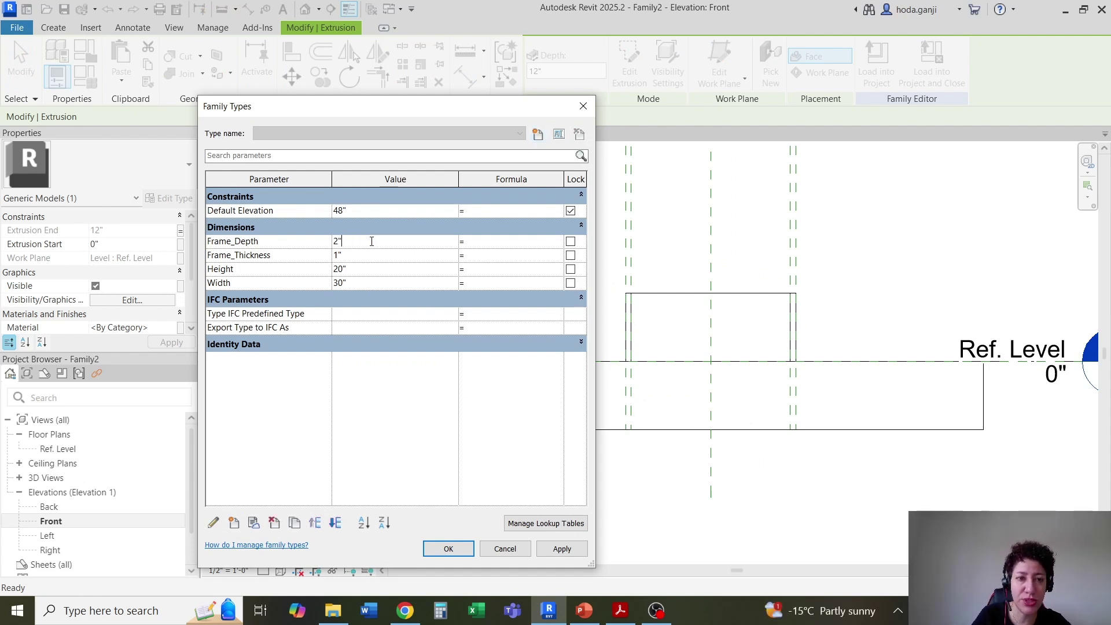
click(559, 549)
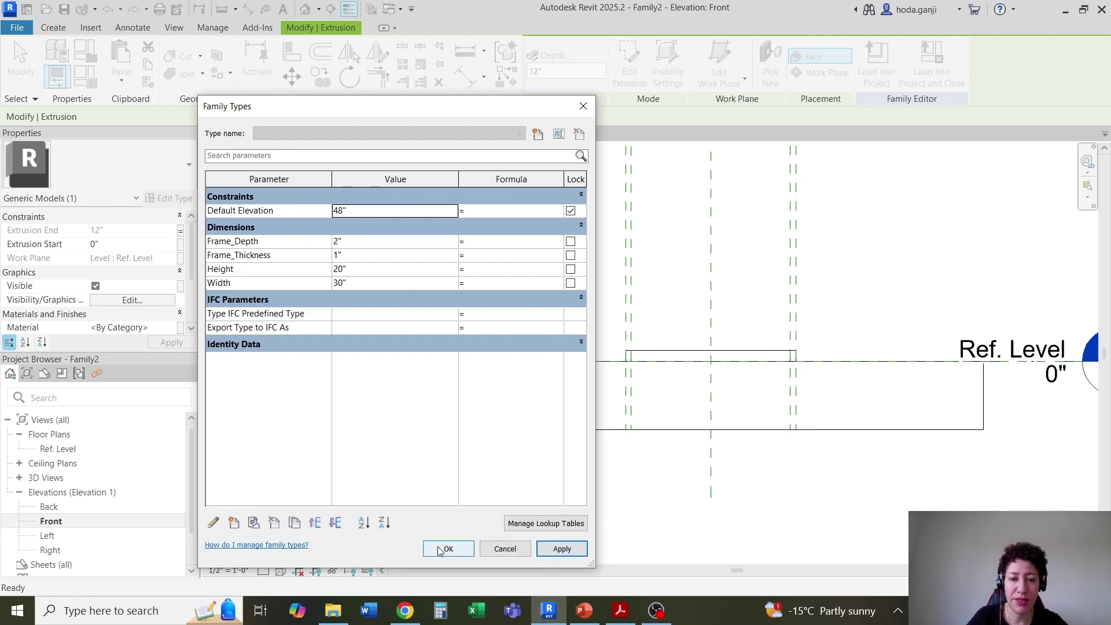
click(449, 548)
Step: In the 3D view, link the frame extrusion's Material to a new Material_Frame parameter
click(306, 8)
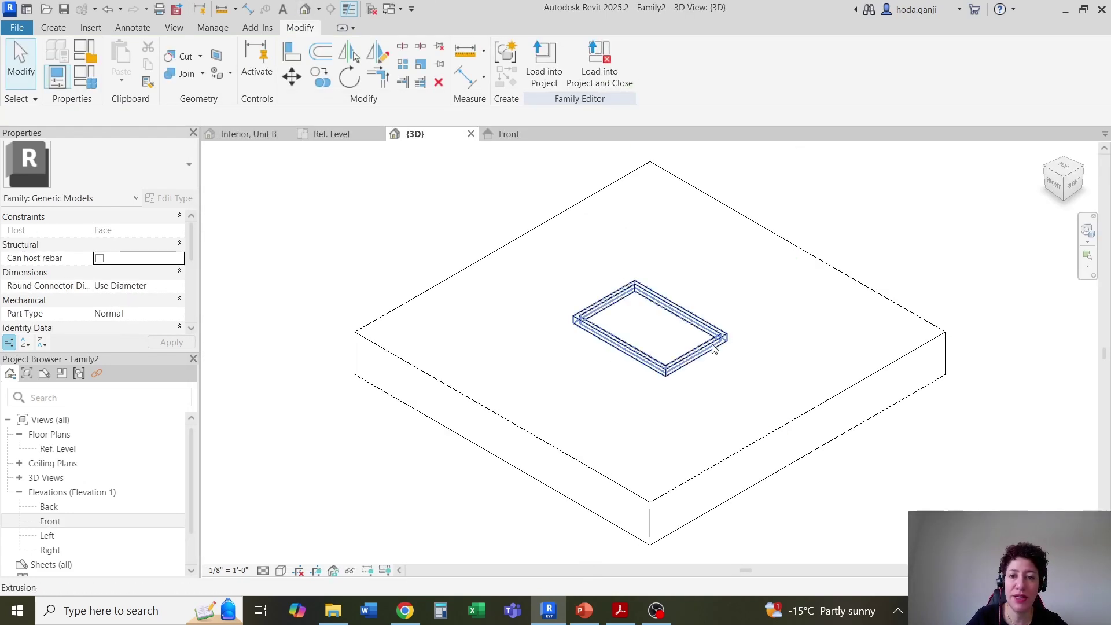
scroll(723, 330, up, 4)
click(716, 330)
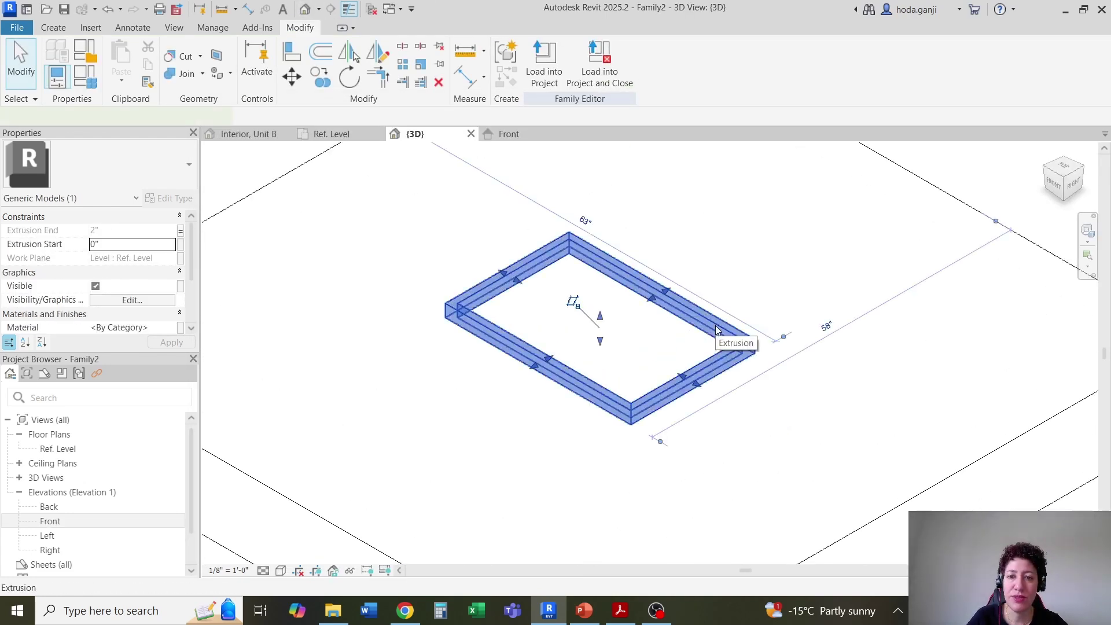
click(181, 328)
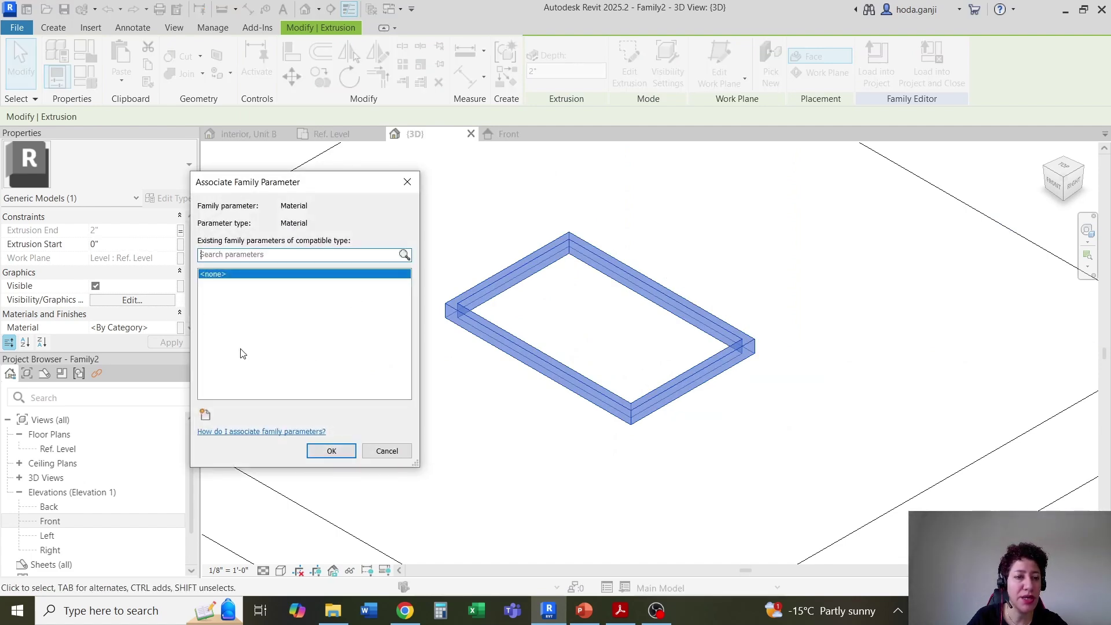
drag(298, 183, 356, 167)
click(263, 399)
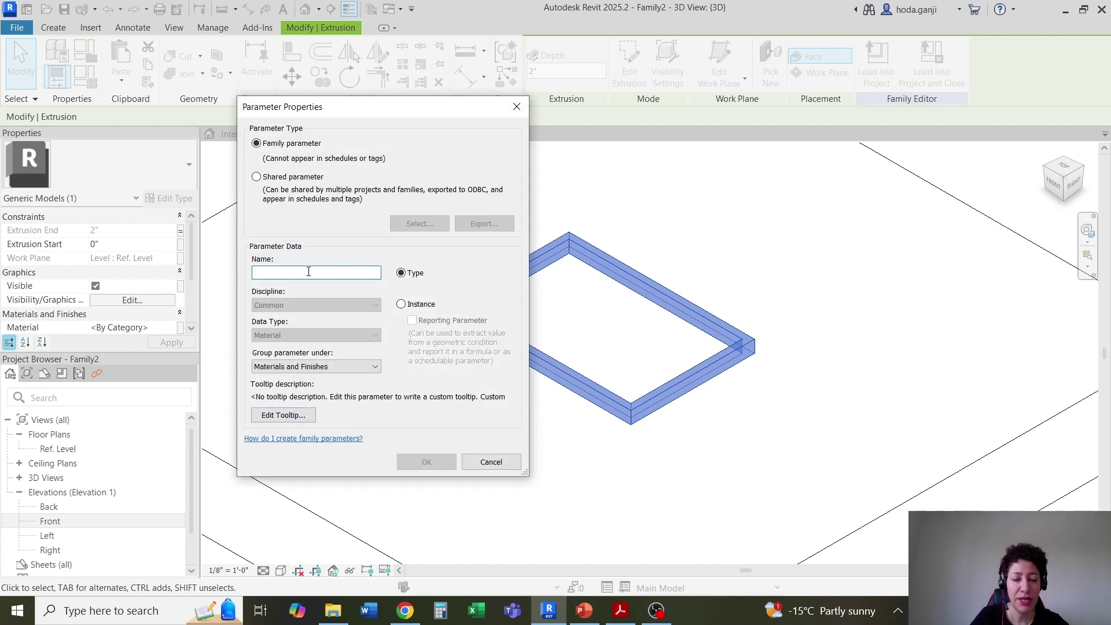
text(Material_)
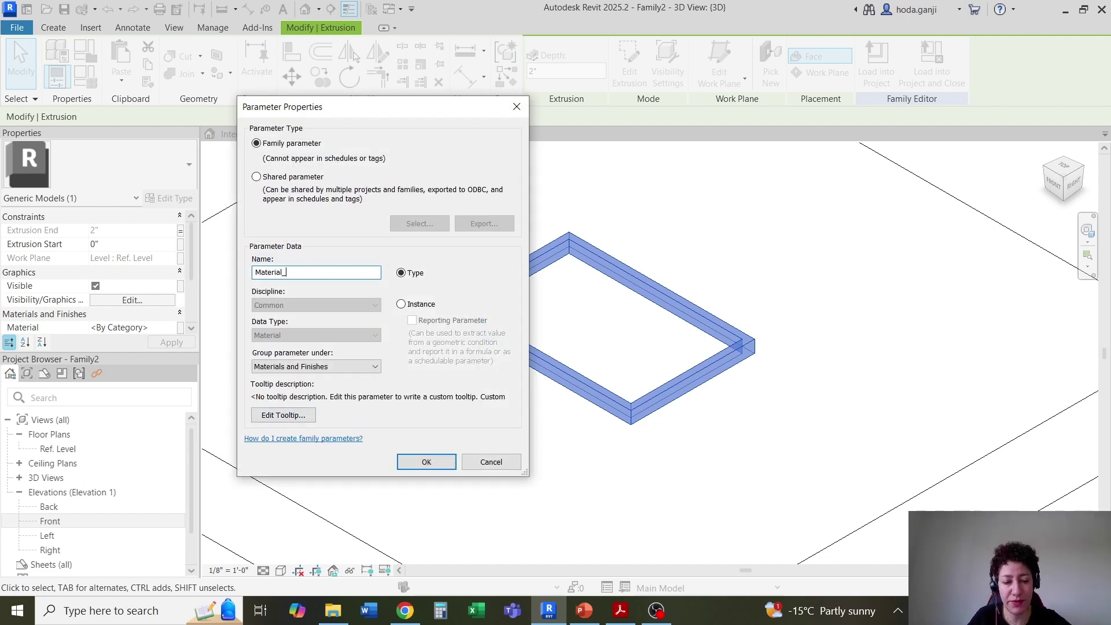
text(Frame)
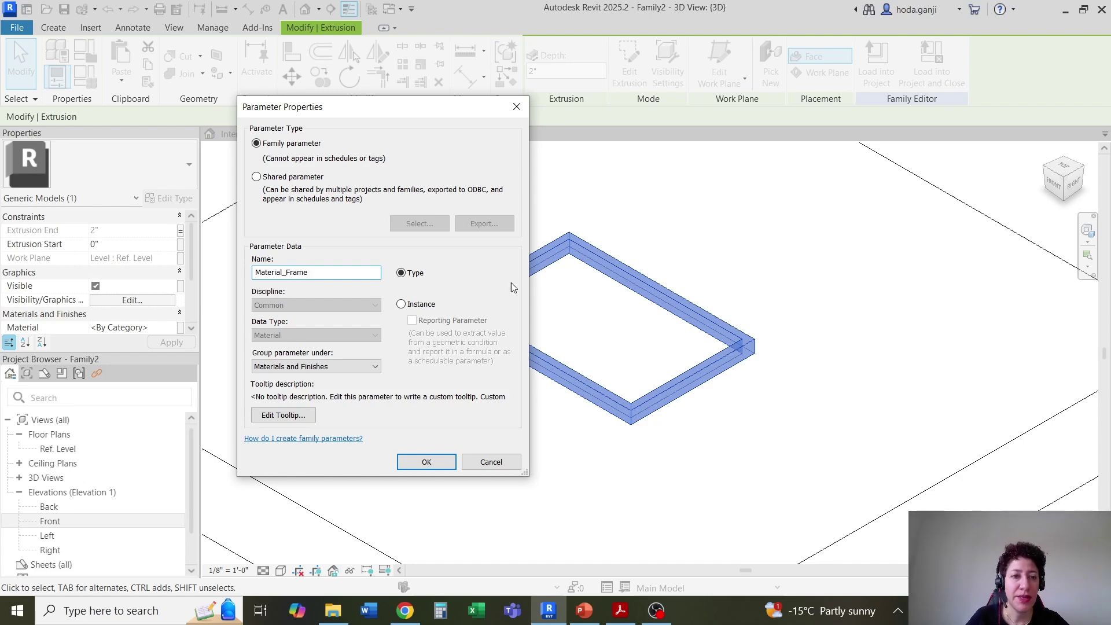
click(428, 463)
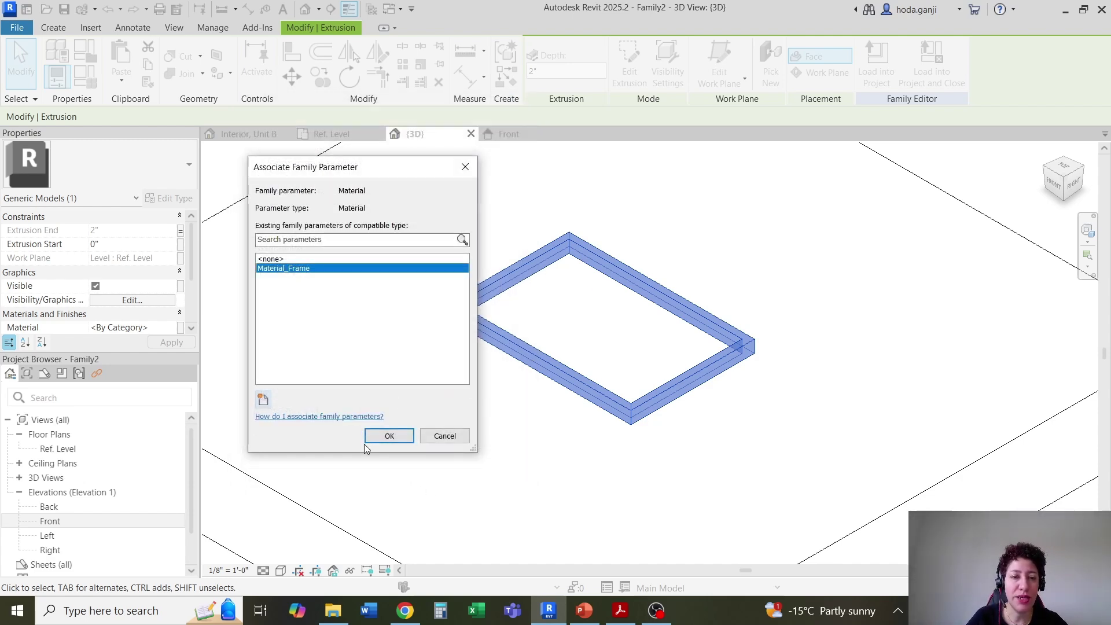
click(389, 436)
Step: In the Ref. Level plan, start a new extrusion on the four inner reference lines
click(332, 134)
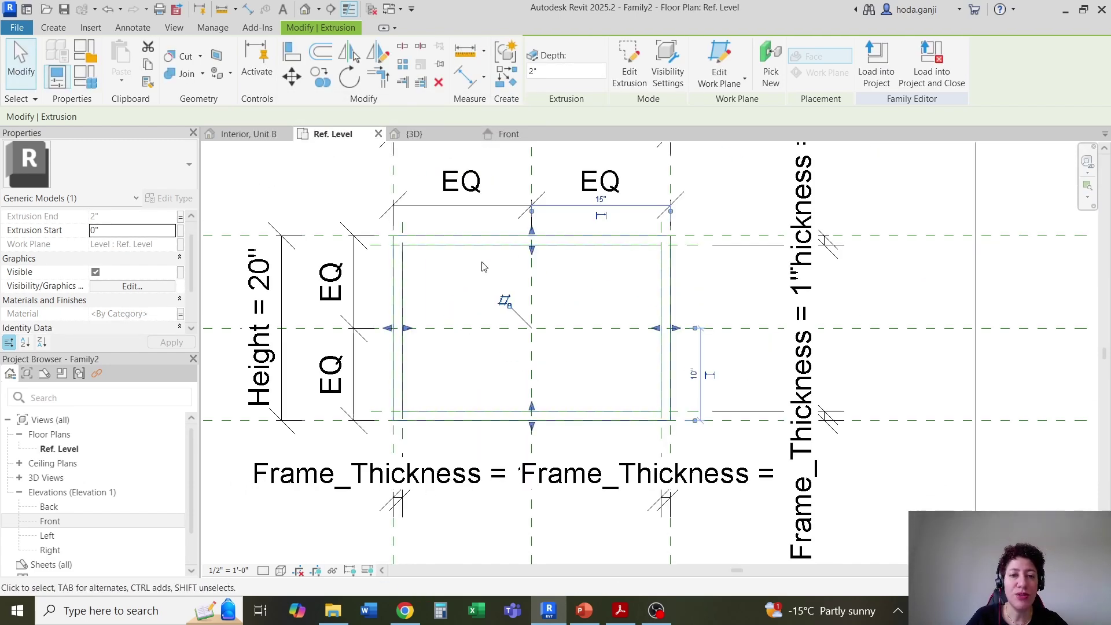
scroll(483, 267, up, 2)
click(503, 284)
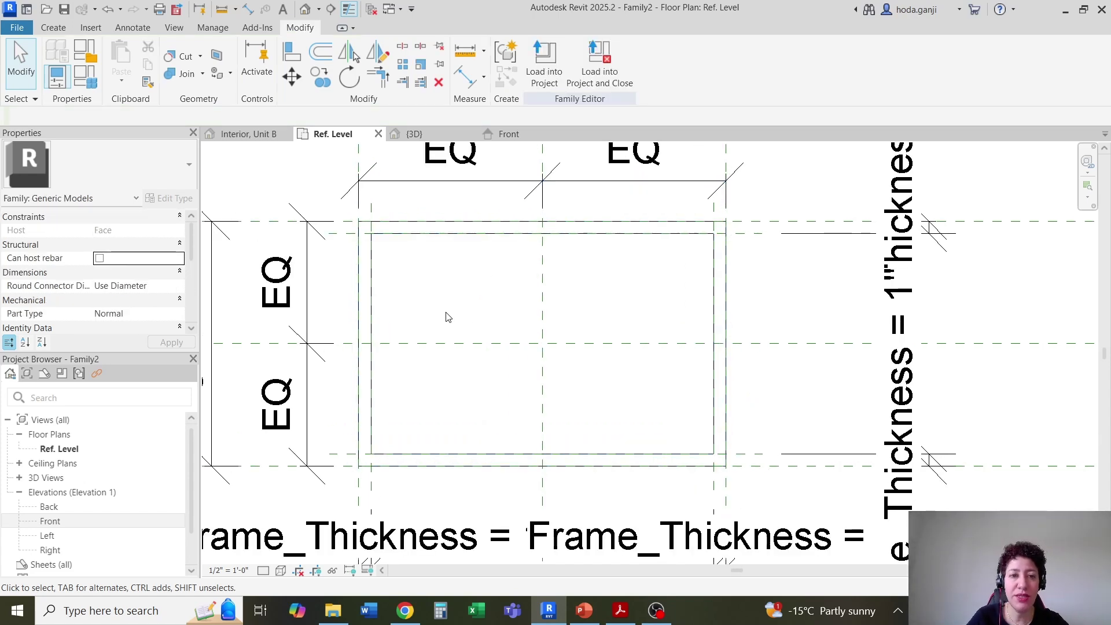
click(54, 28)
click(123, 58)
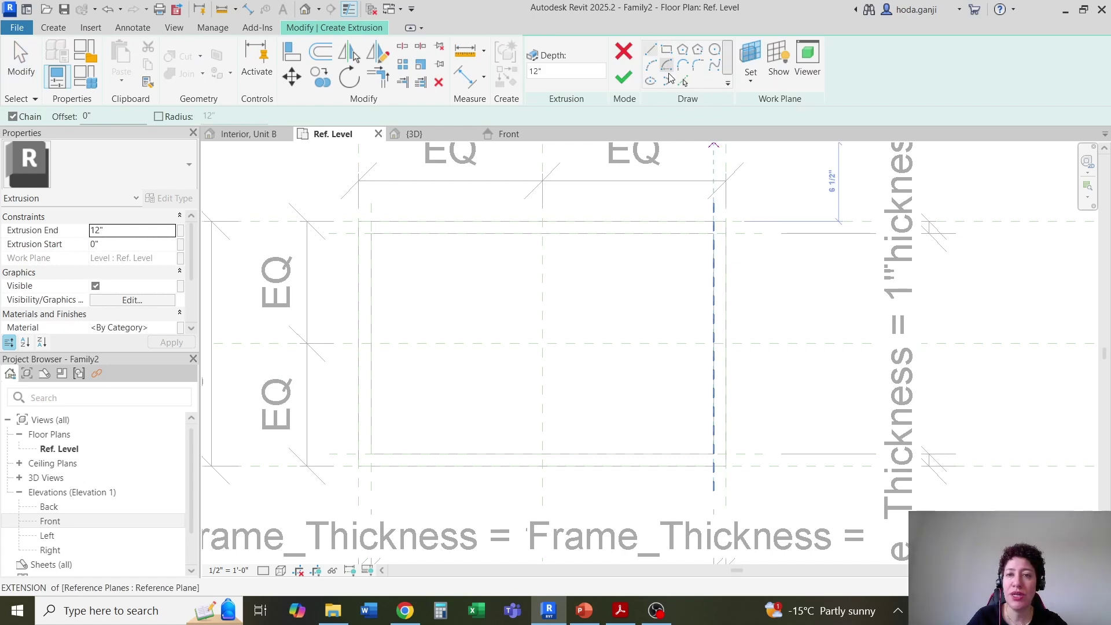
click(683, 81)
click(743, 234)
scroll(619, 194, down, 2)
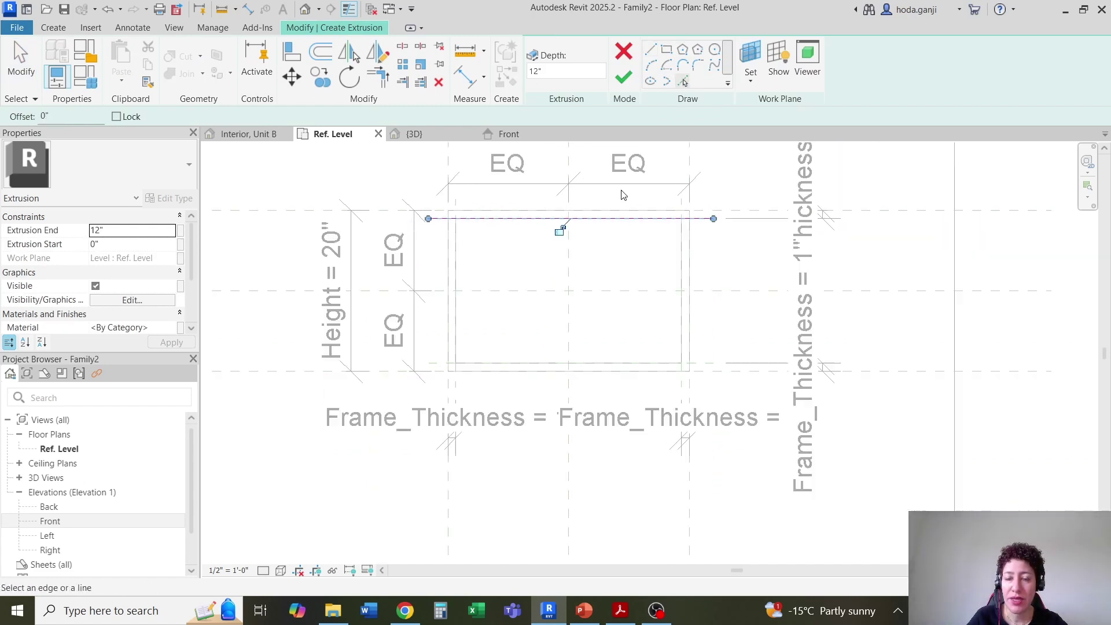
click(683, 313)
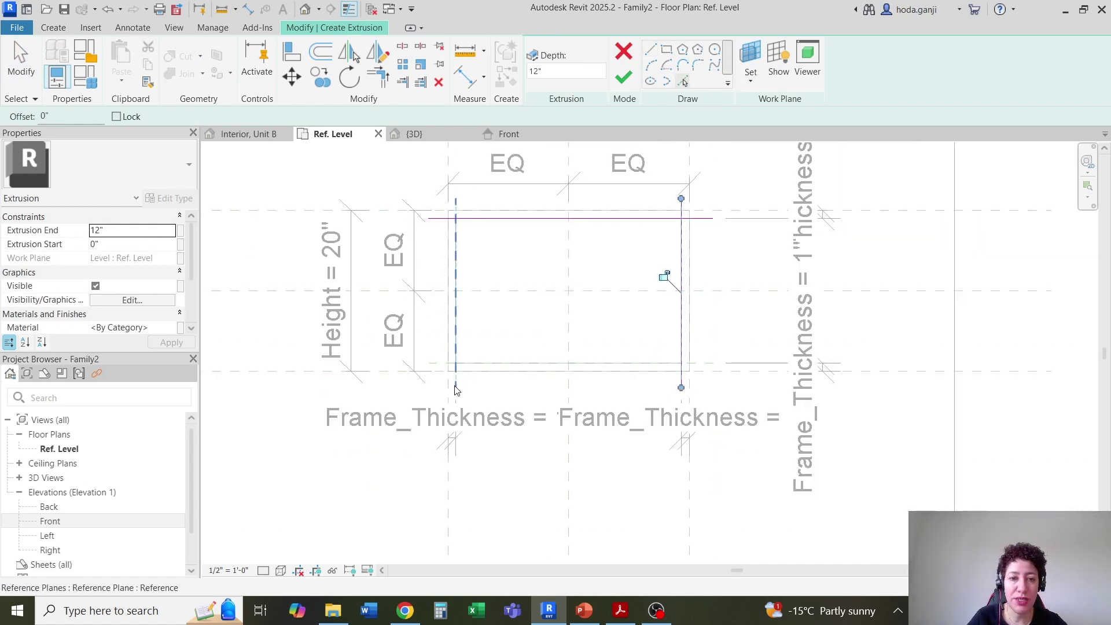
click(456, 324)
click(429, 363)
scroll(595, 365, up, 3)
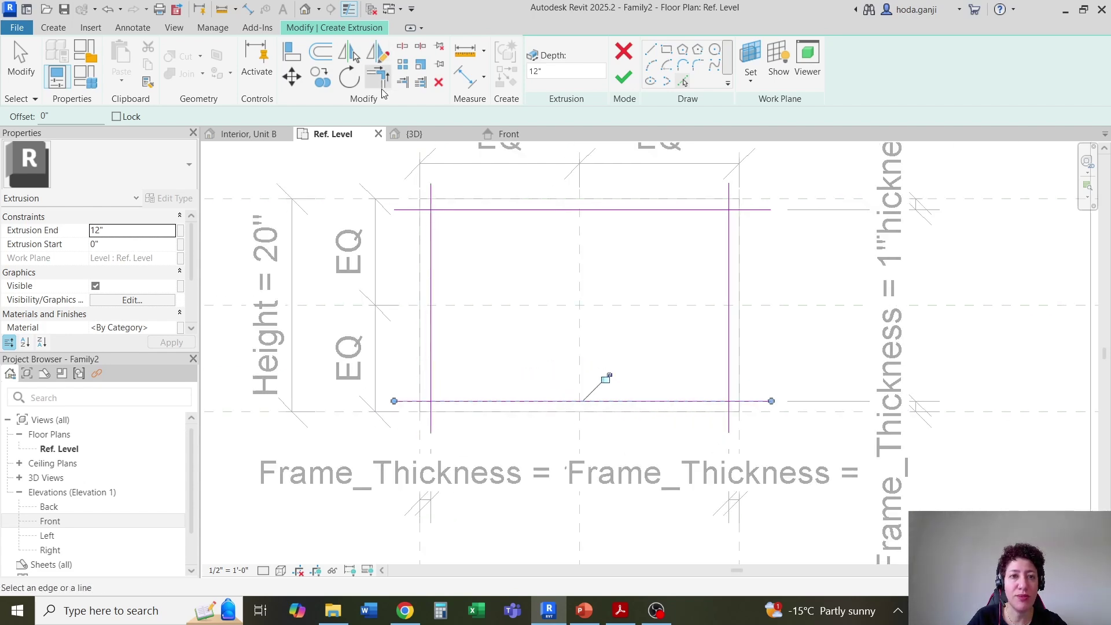
key(Escape)
key(Escape)
Step: Trim all four corners into a closed rectangle and finish the panel sketch
click(461, 213)
click(435, 238)
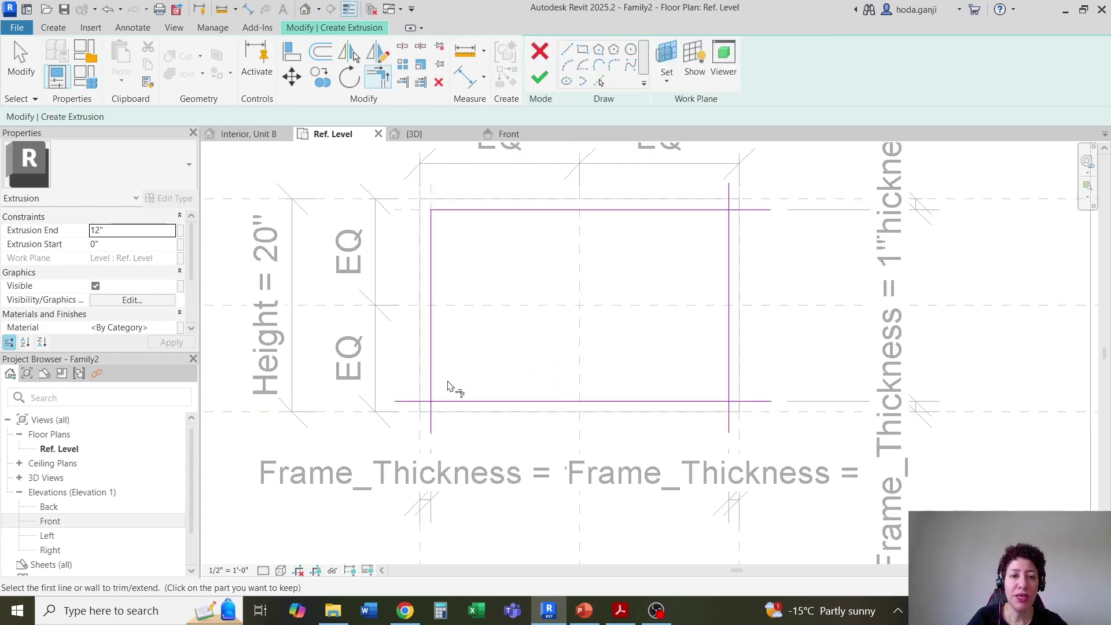
click(433, 393)
click(439, 402)
click(717, 401)
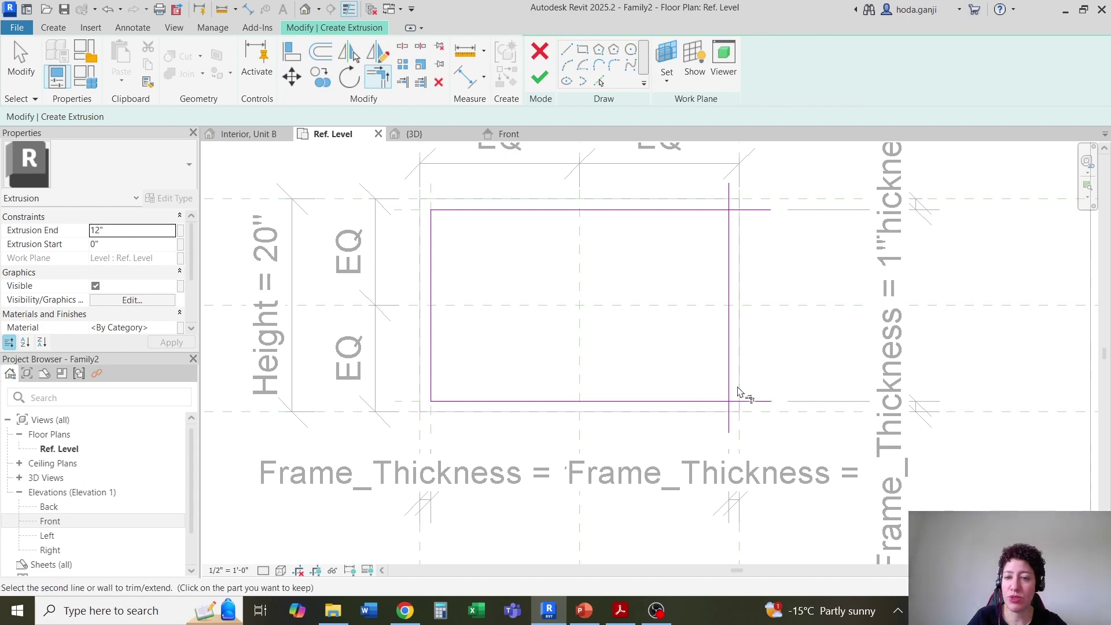
click(729, 392)
click(728, 231)
click(716, 209)
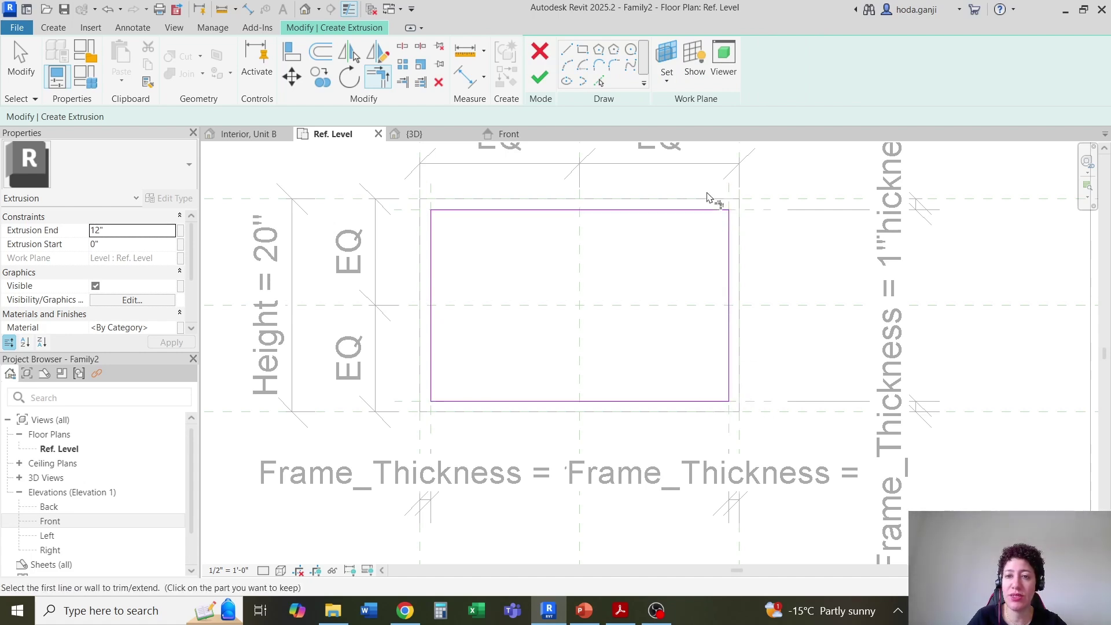
scroll(709, 197, up, 2)
key(Escape)
click(540, 78)
Step: Set the panel extrusion's end to 0.25" and view the family in 3D
click(506, 135)
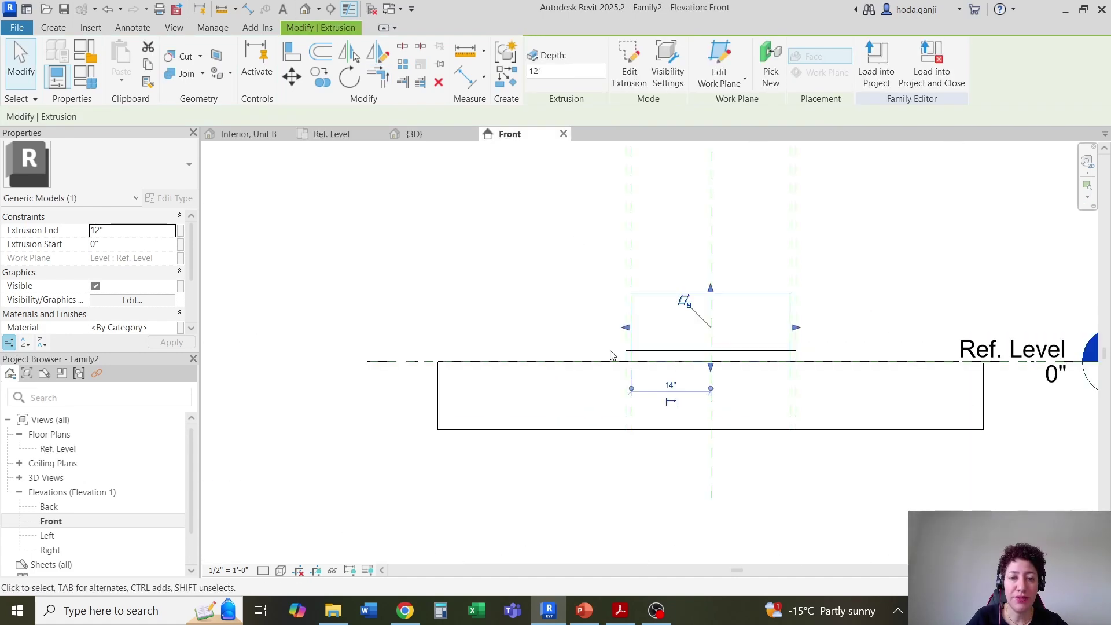
scroll(752, 347, up, 4)
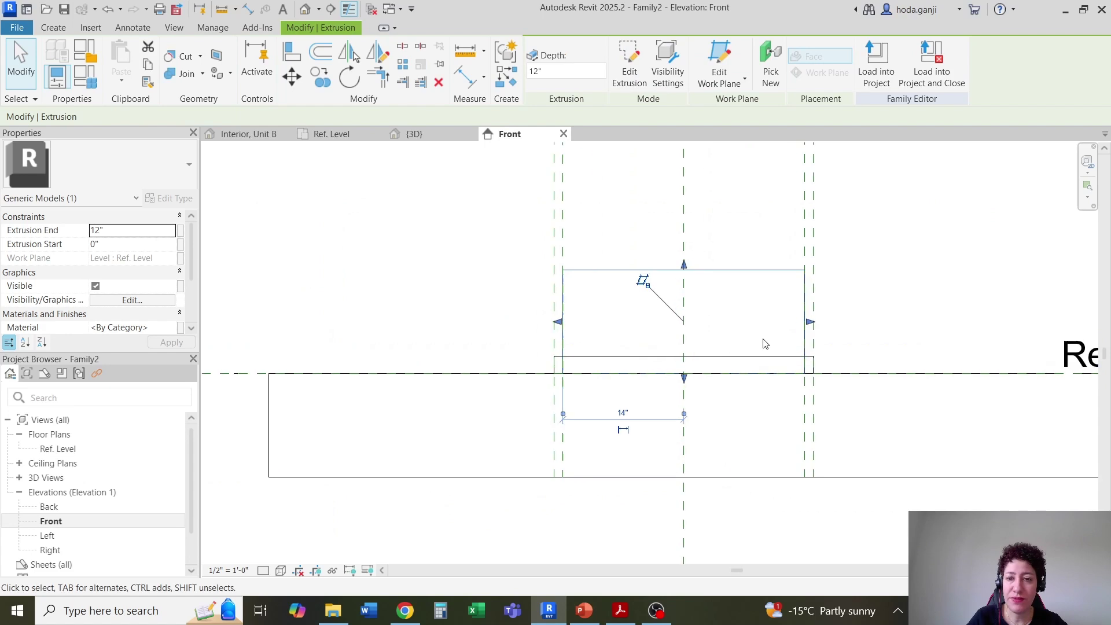
click(123, 231)
text(0)
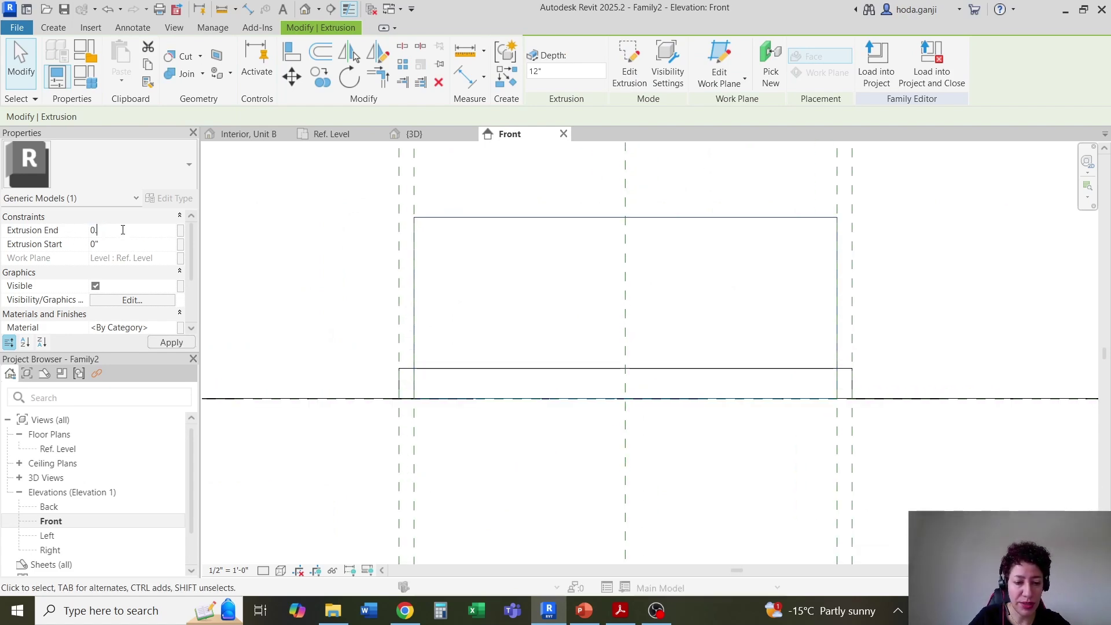
text(.25")
key(Return)
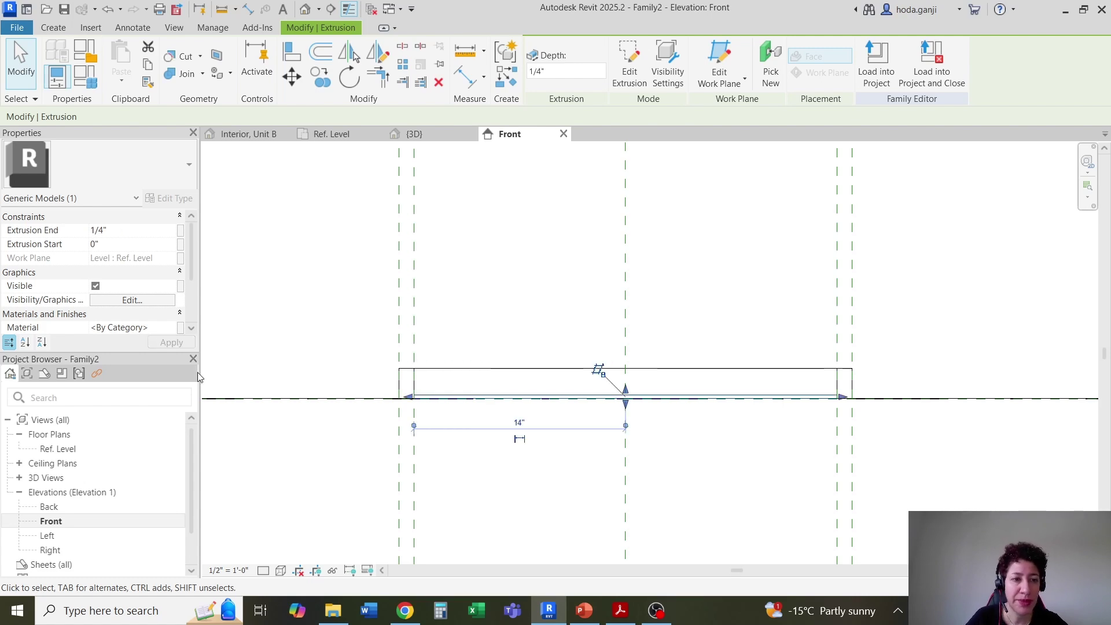
scroll(613, 389, up, 2)
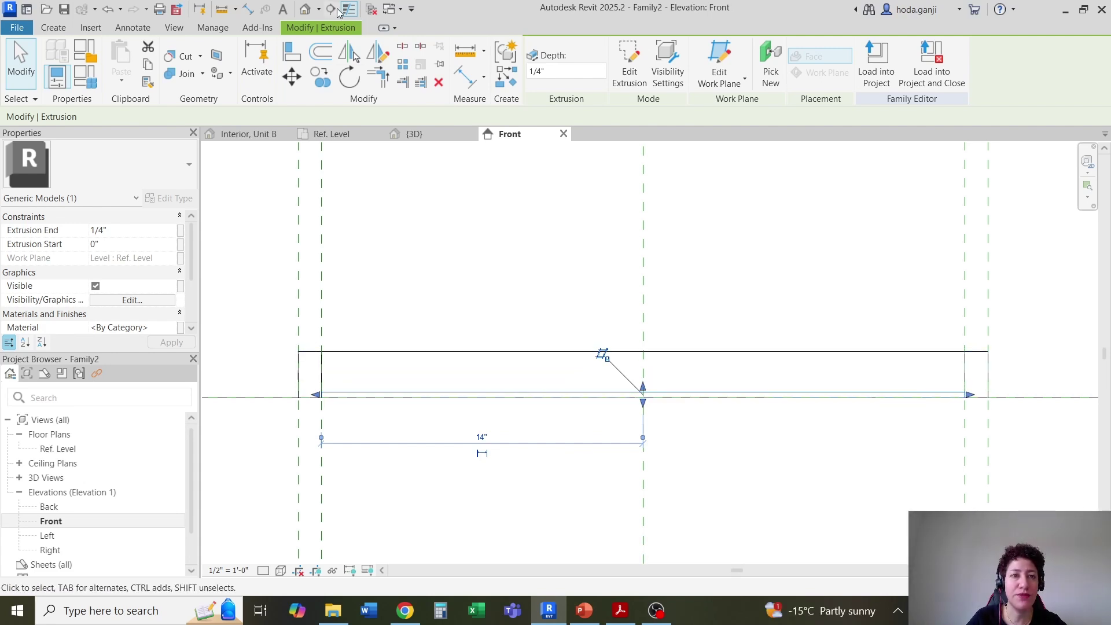
click(305, 10)
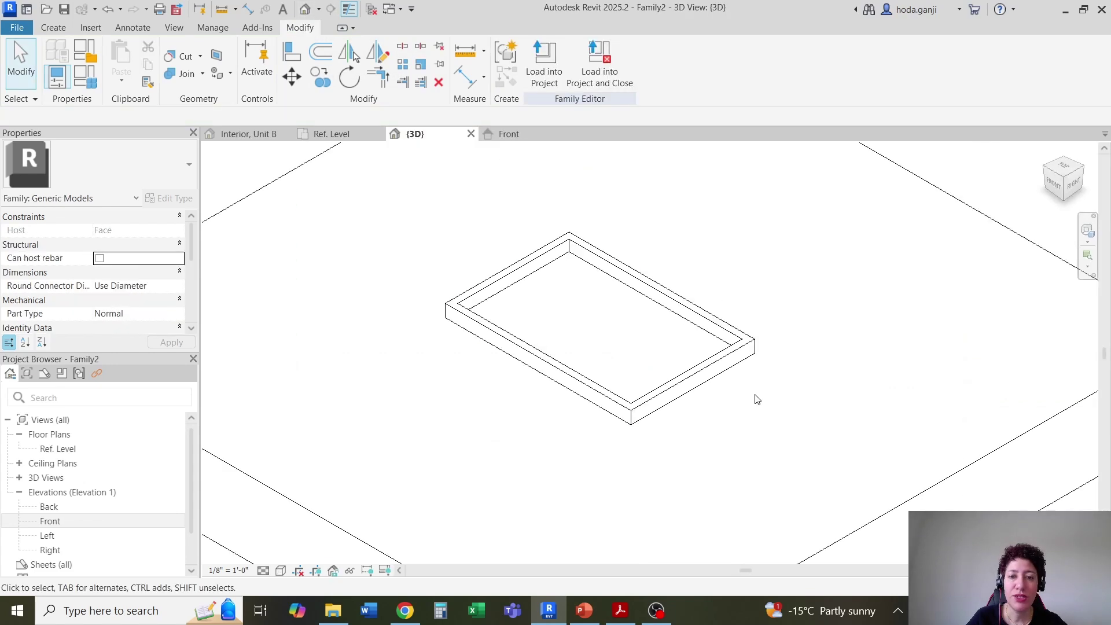
Step: Select the thin panel and link its Material to a new Material_Panel parameter
click(543, 266)
scroll(484, 331, up, 2)
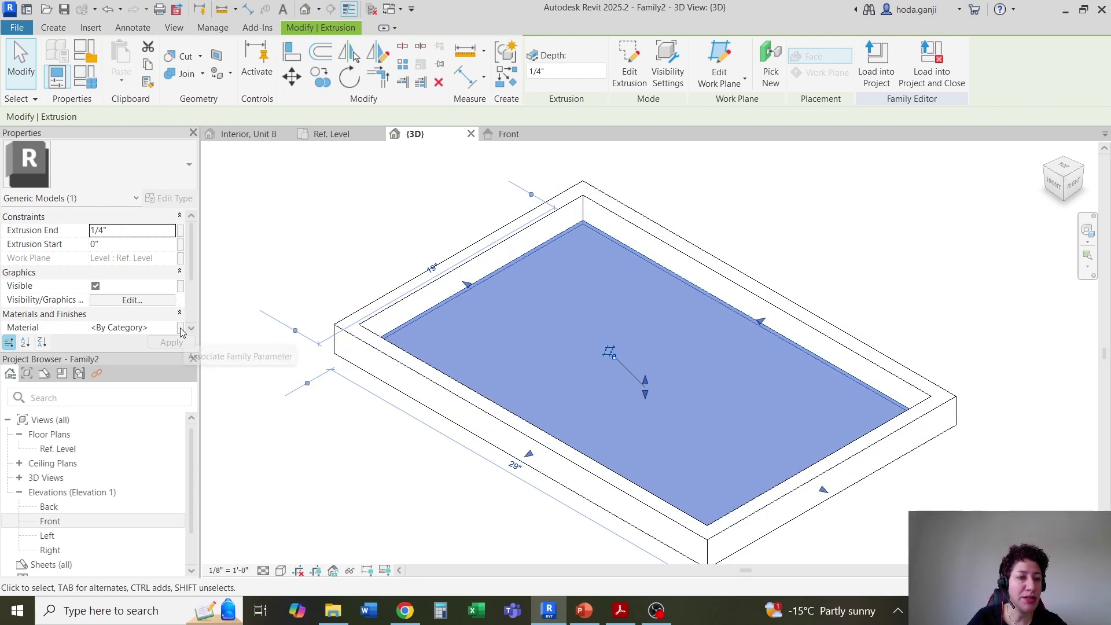
click(180, 327)
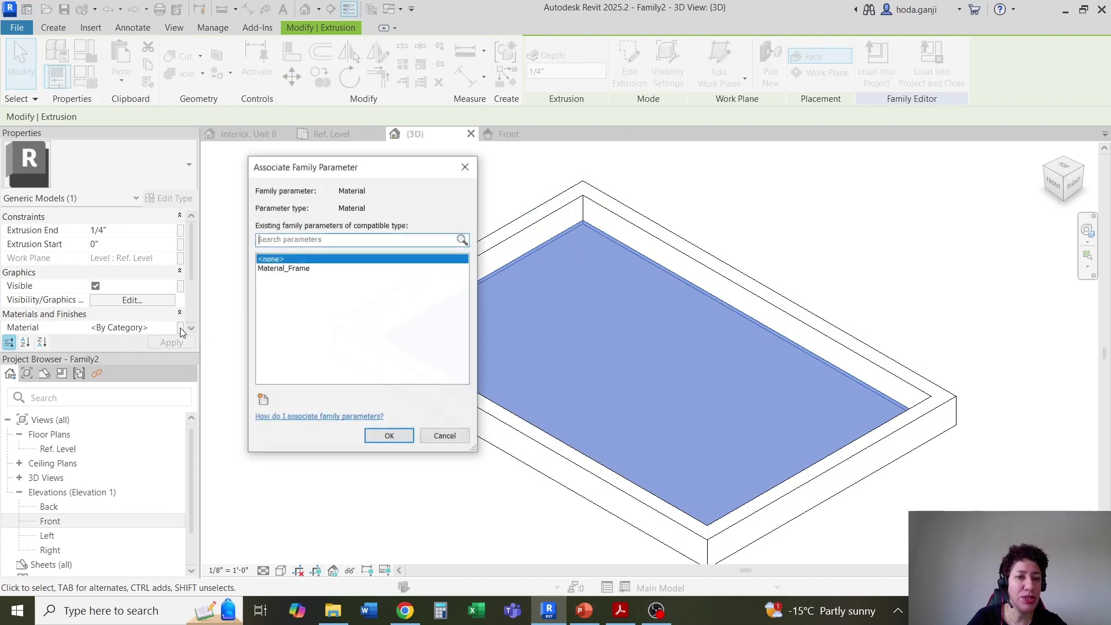
click(263, 399)
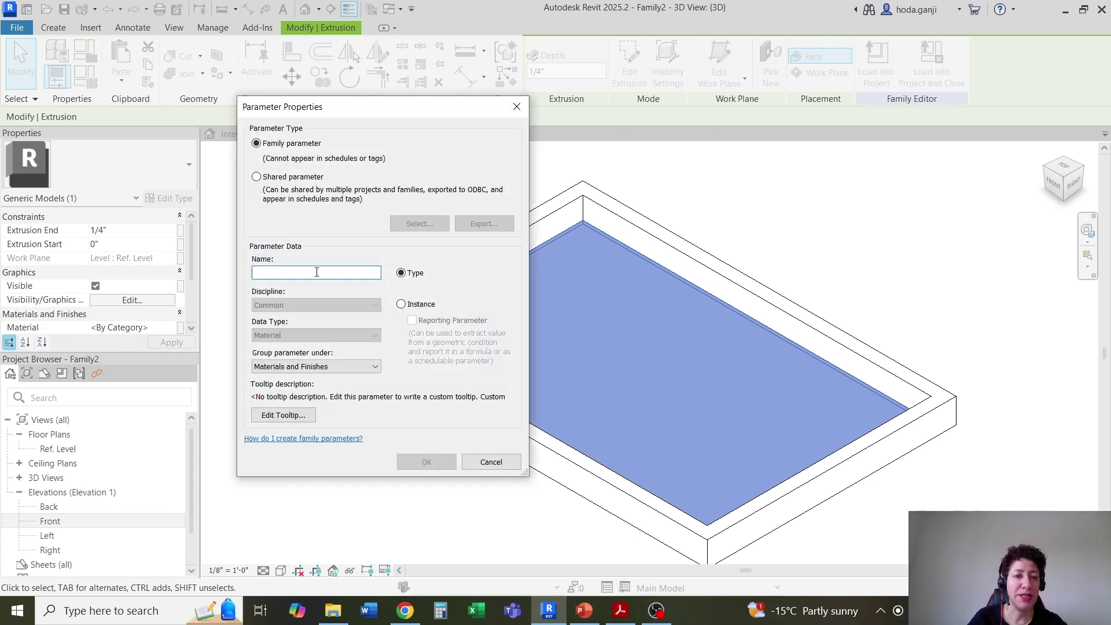
text(Materia)
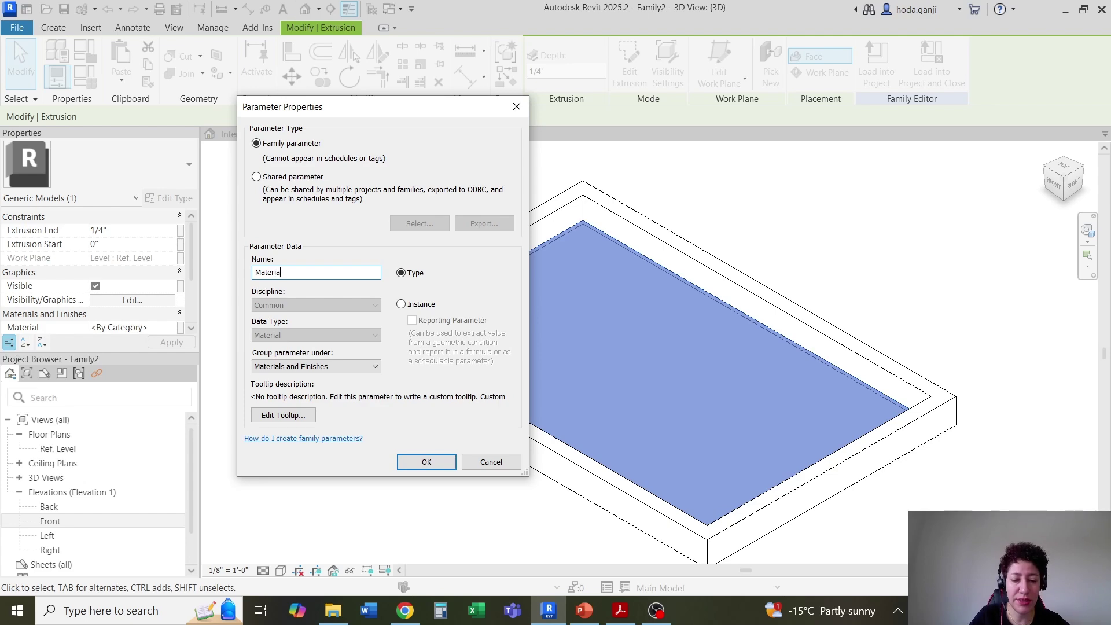
text(l_Panel)
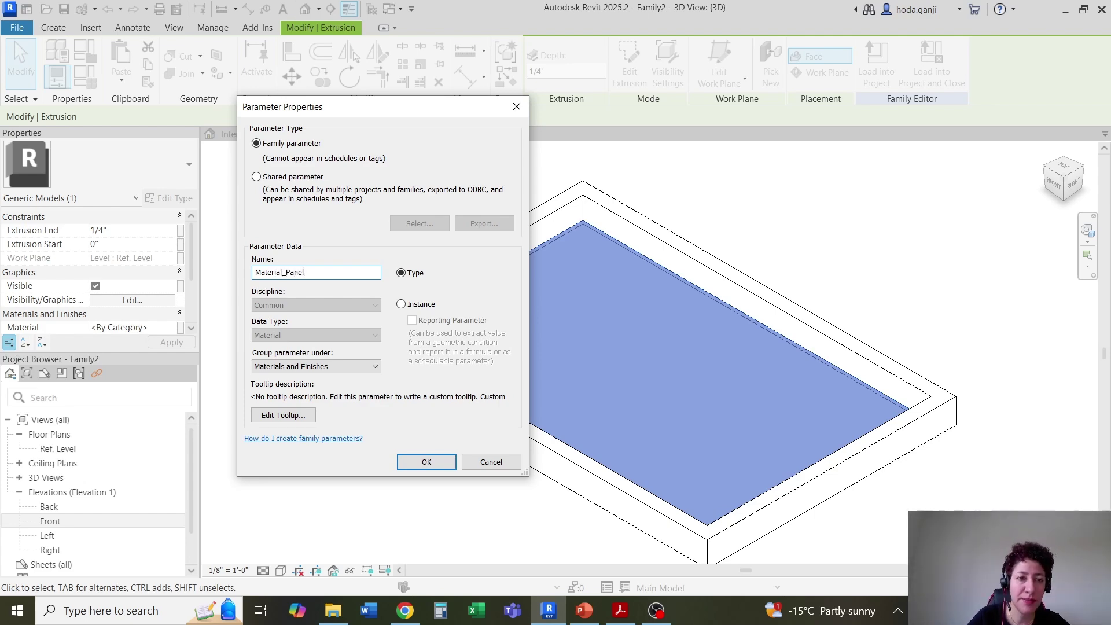
click(427, 462)
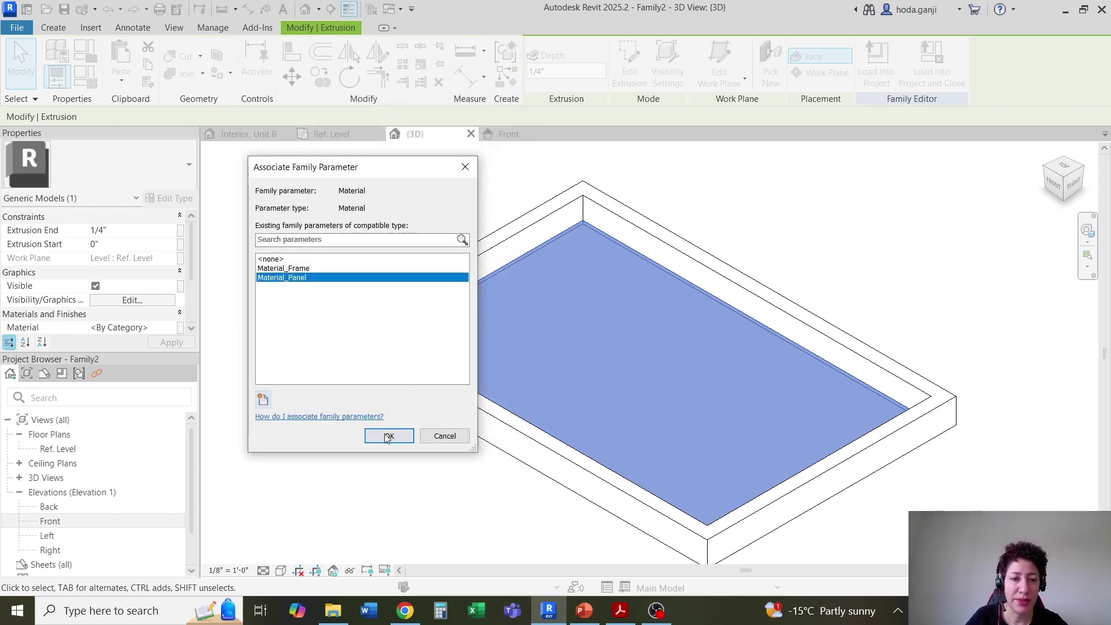
click(386, 436)
click(397, 505)
scroll(397, 505, down, 2)
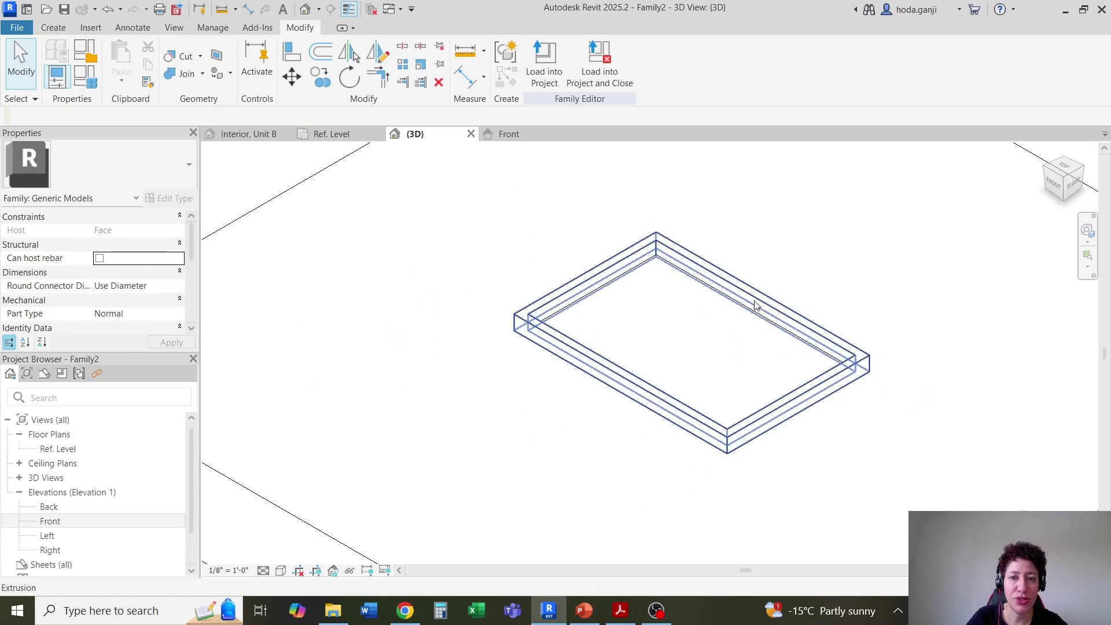
click(102, 74)
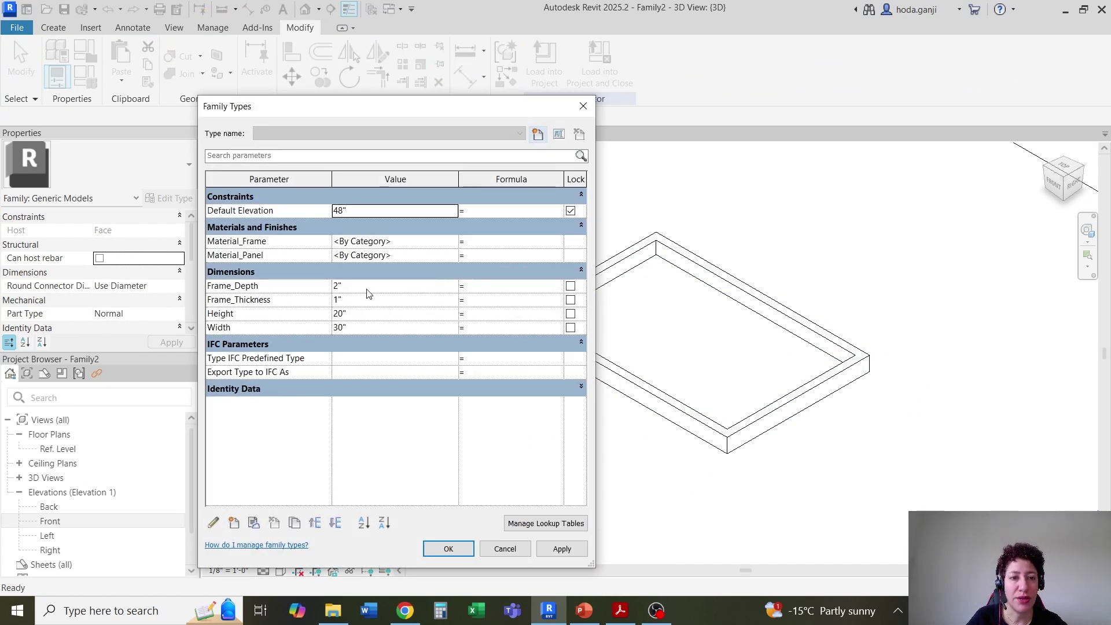
Step: Set Width to 29" and Height to 18", applying each
click(383, 328)
text(29)
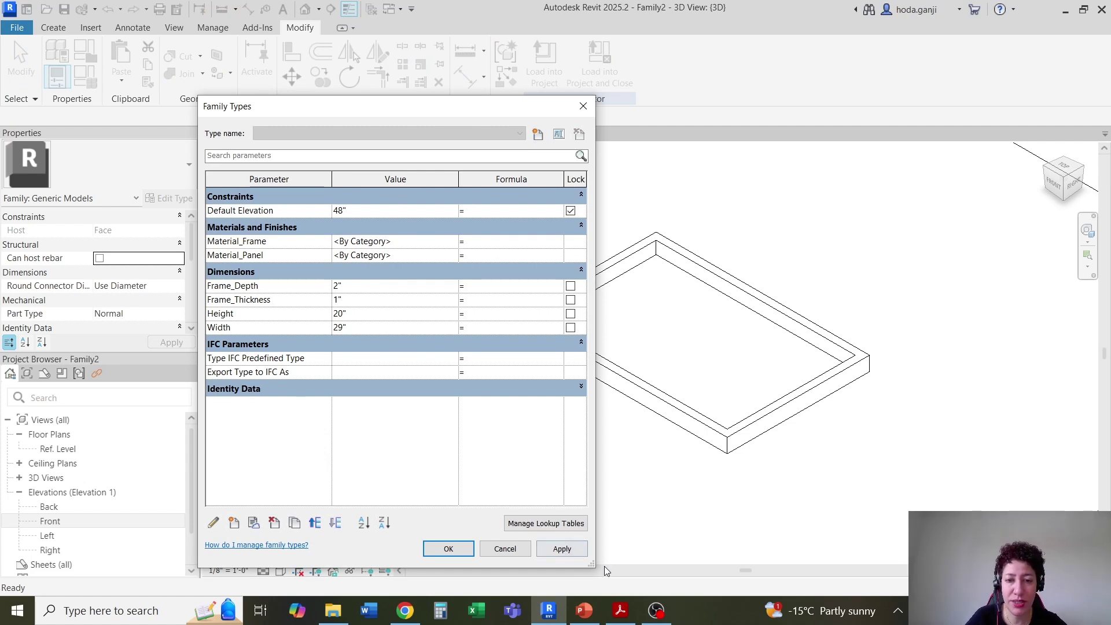
click(561, 549)
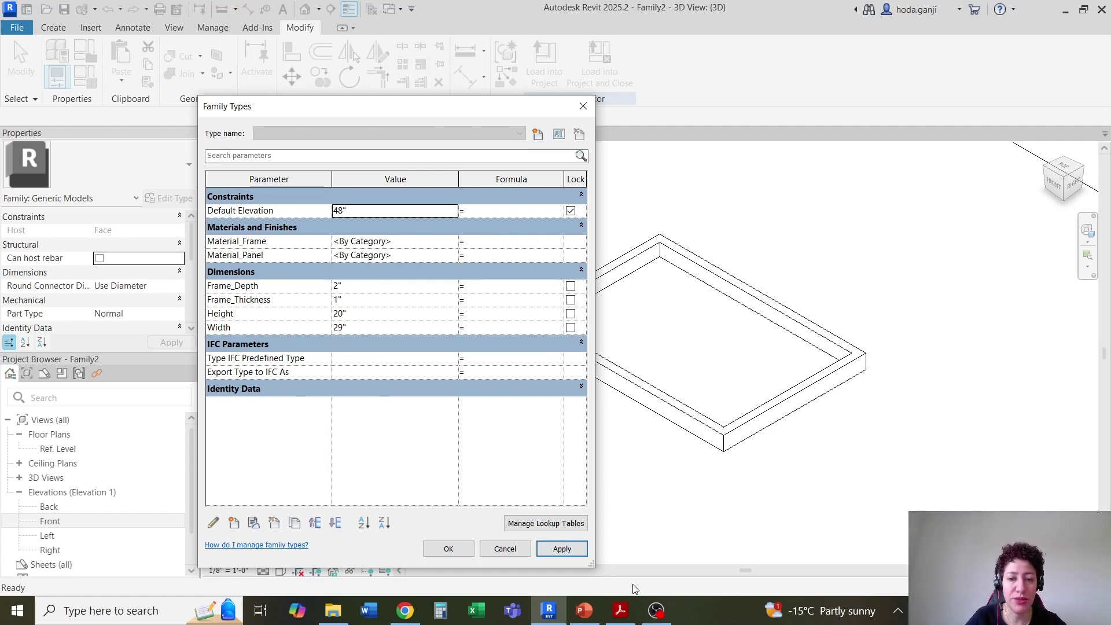
click(393, 312)
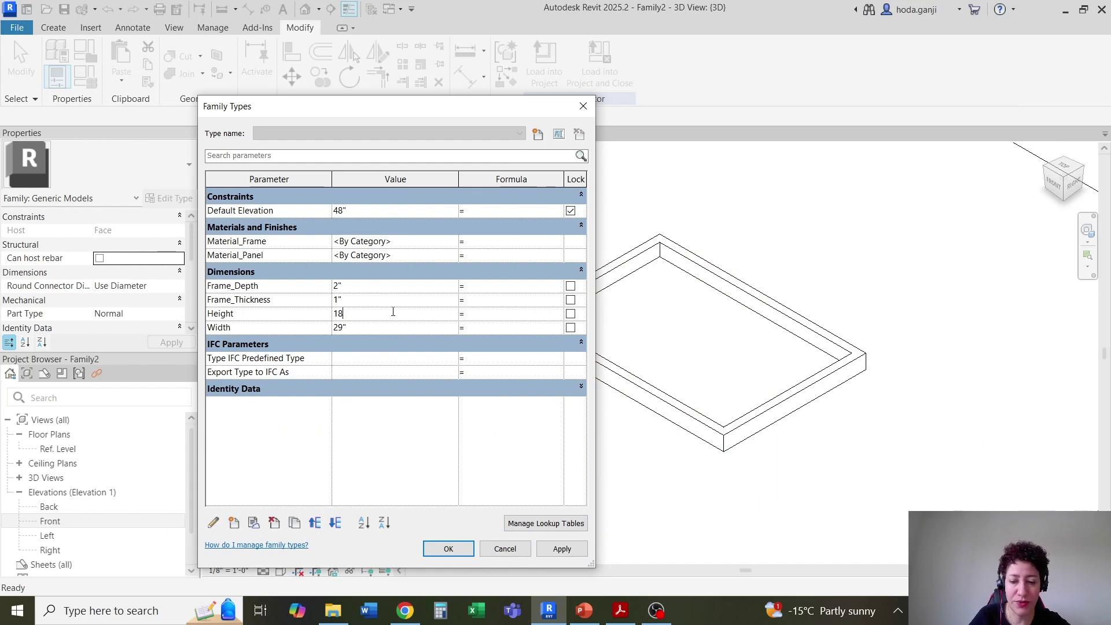
click(561, 549)
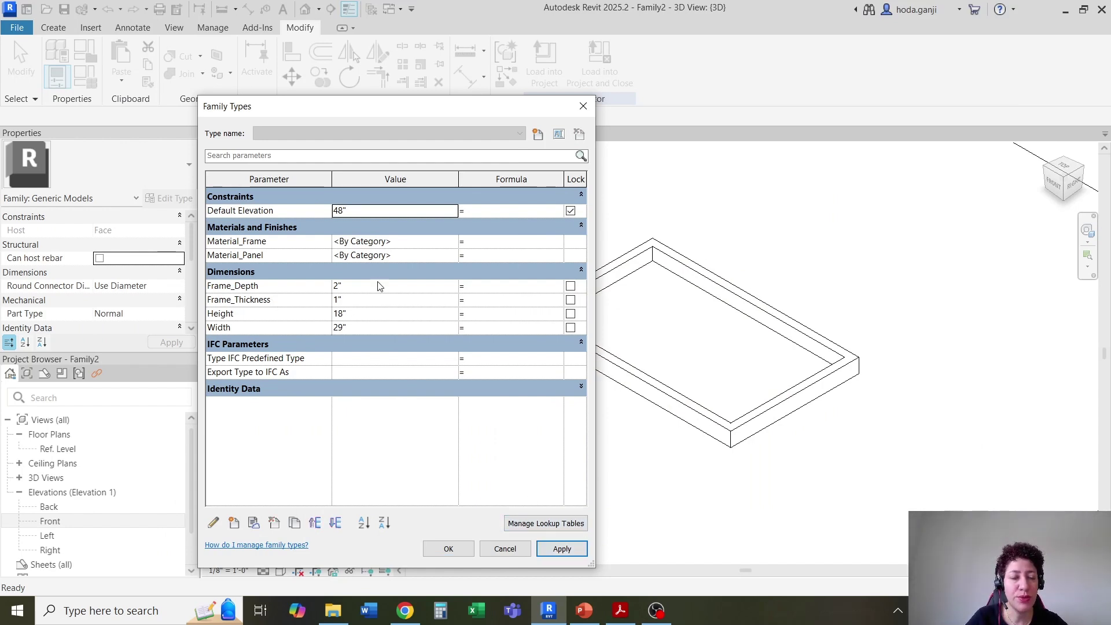
Step: Set Frame_Thickness to 3/4" and Frame_Depth to 1 1/2", then accept
click(373, 299)
text(0.75)
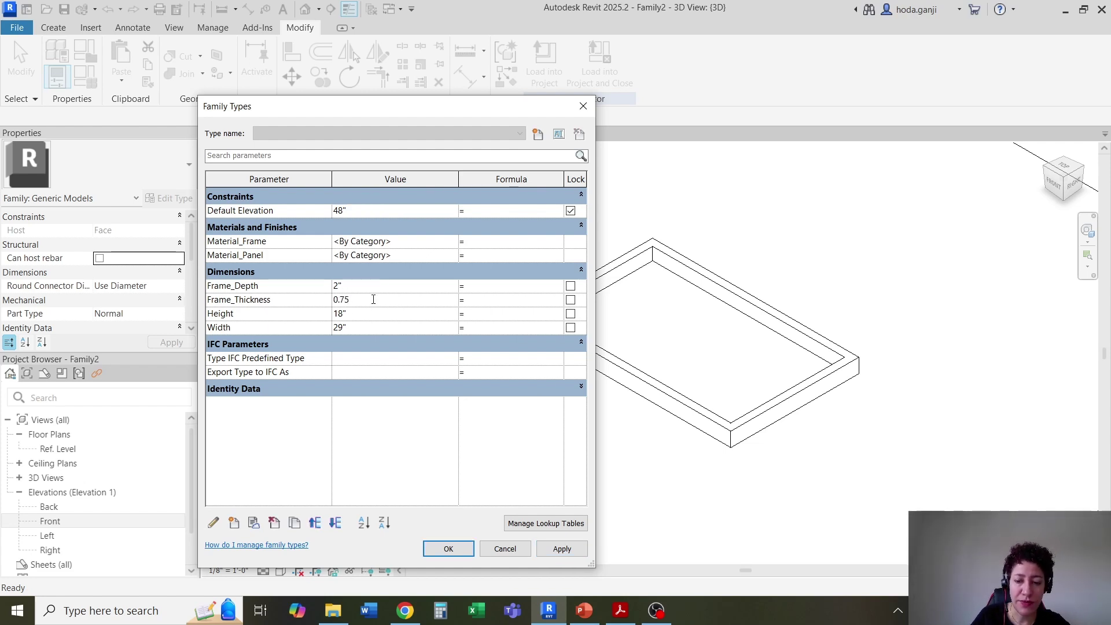
key(Tab)
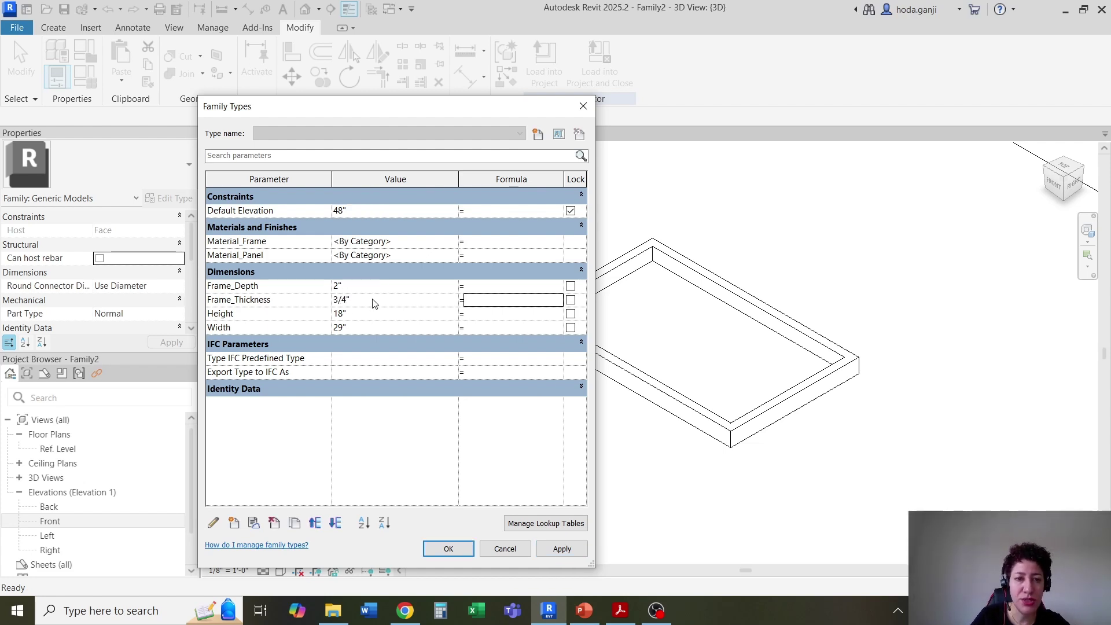
click(561, 548)
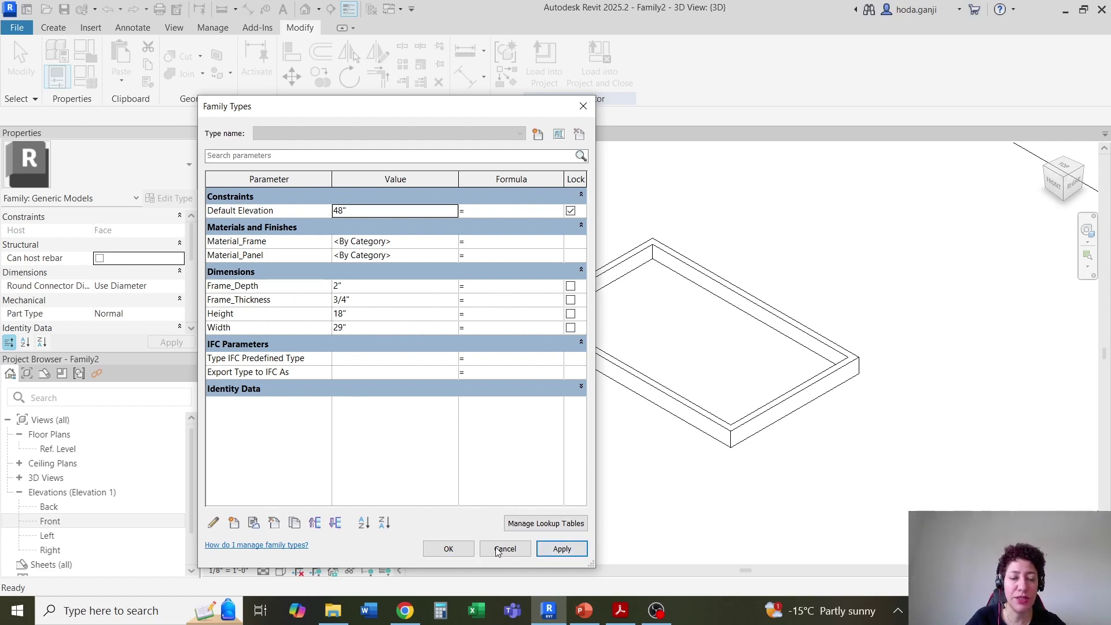
click(349, 284)
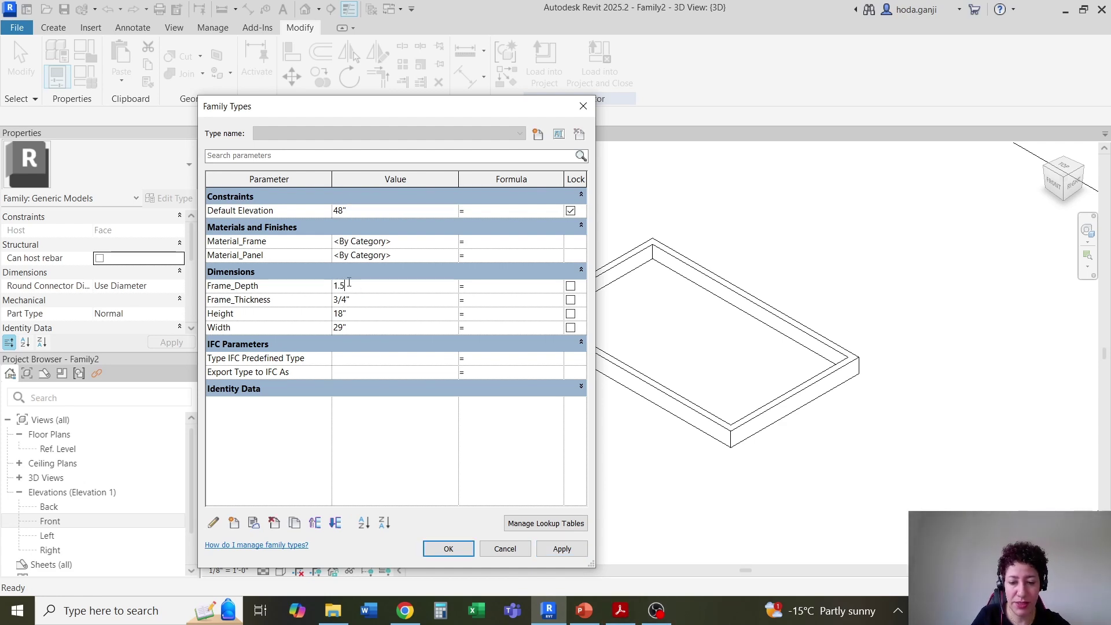
text(1.5)
key(Tab)
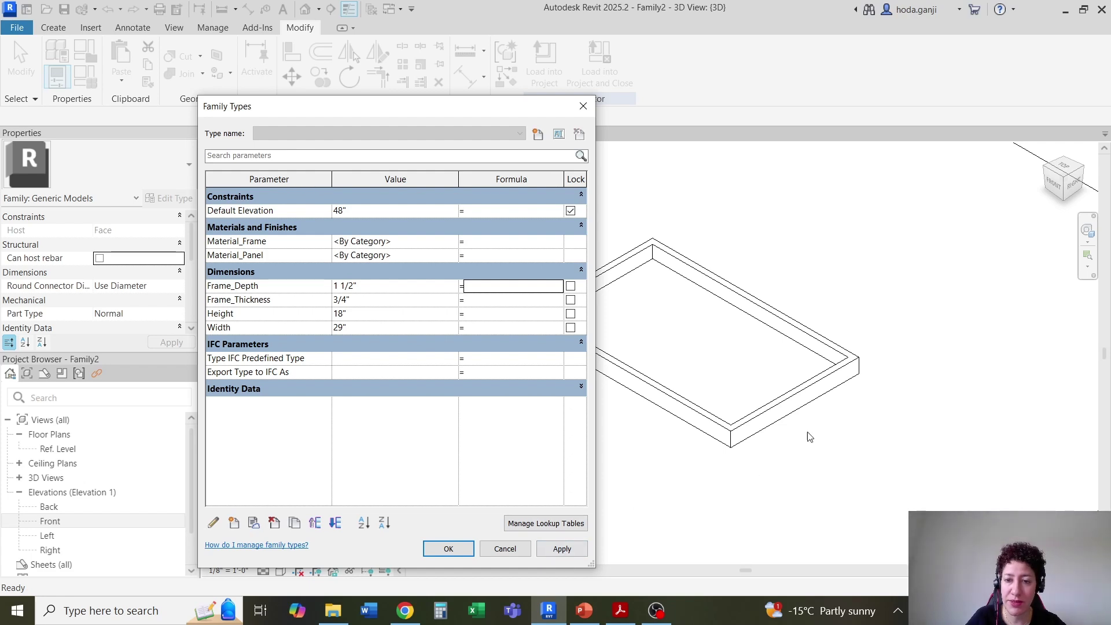
click(562, 548)
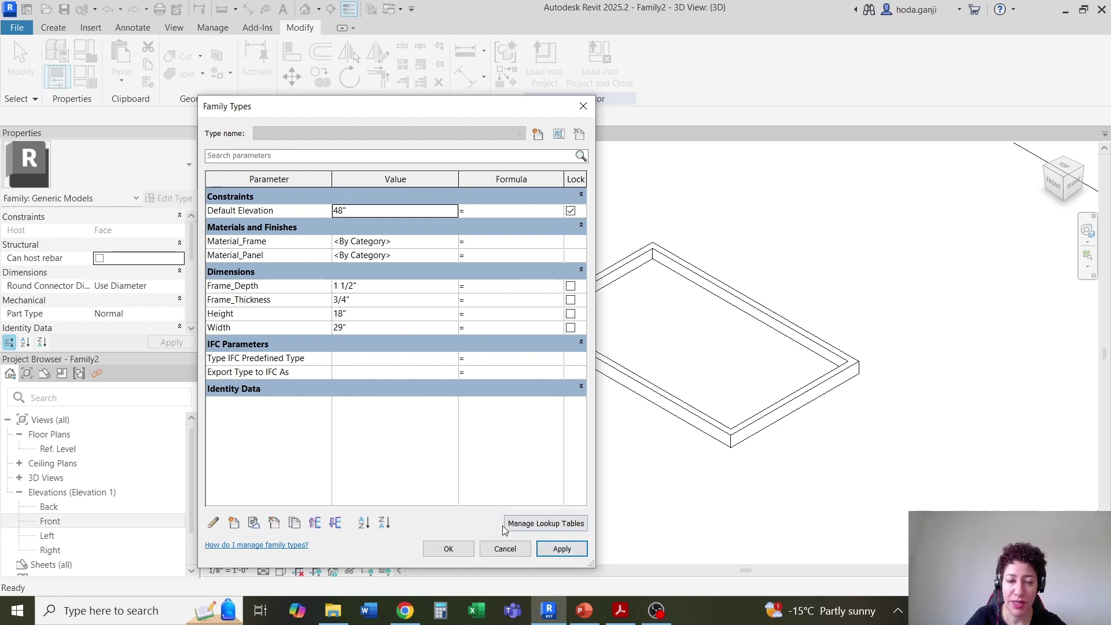
click(452, 549)
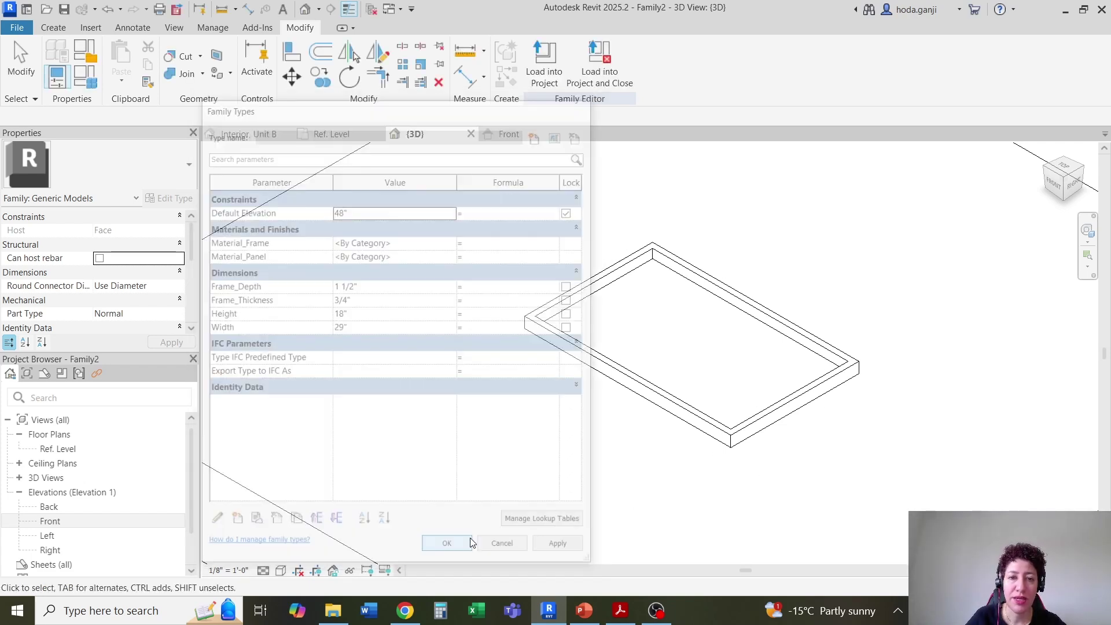
Step: Save the family as Frame.rfa and load it into the P1_HG project
key(ctrl+s)
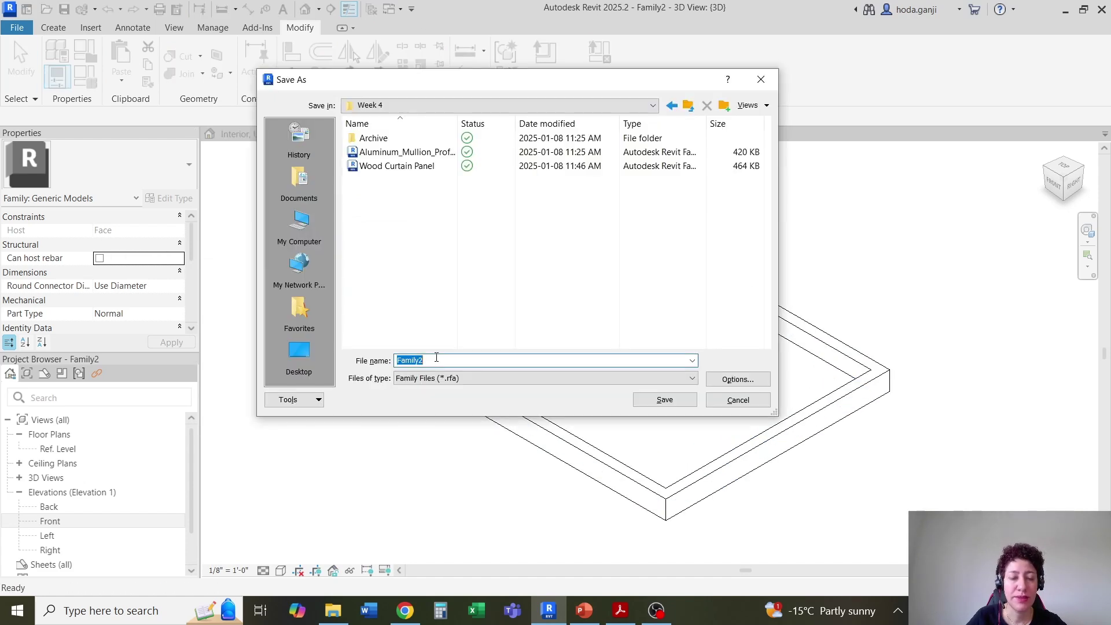
text(Fr)
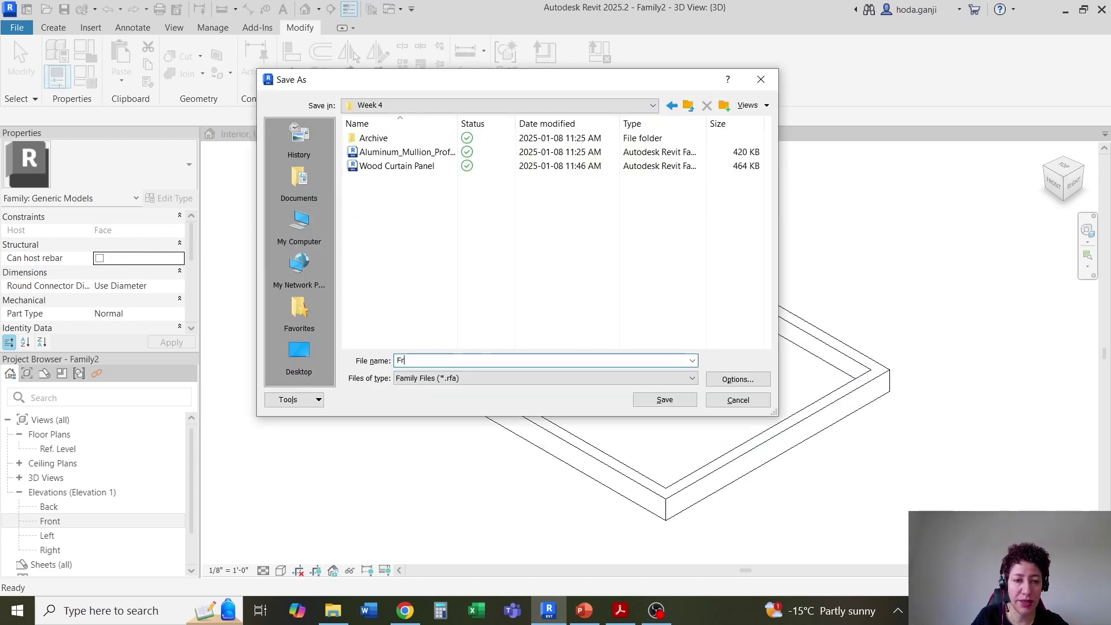
text(ame)
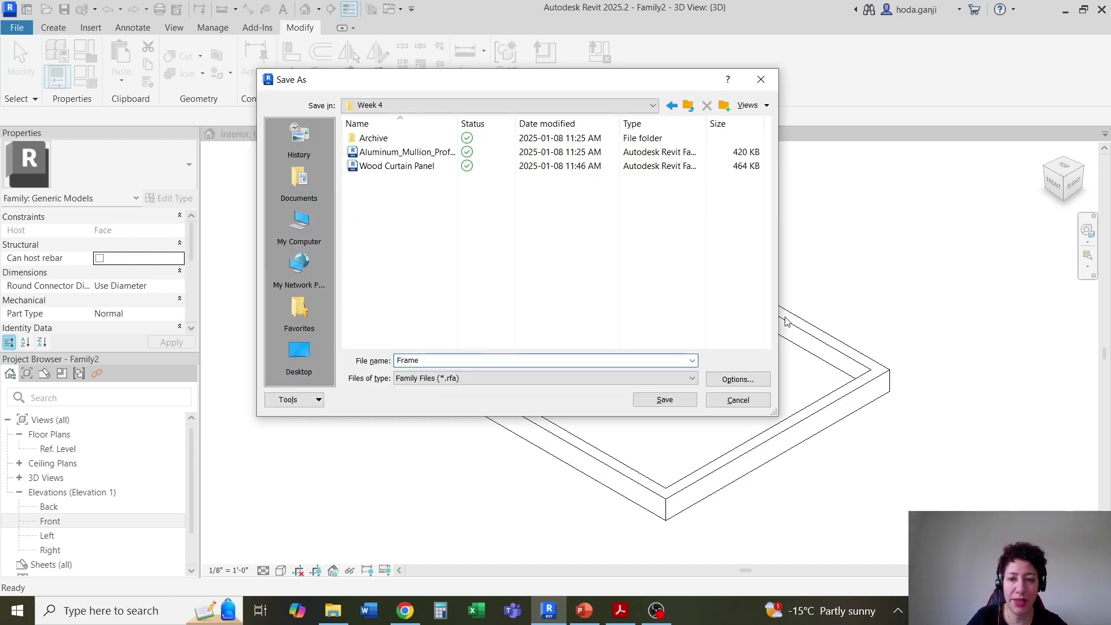
click(762, 380)
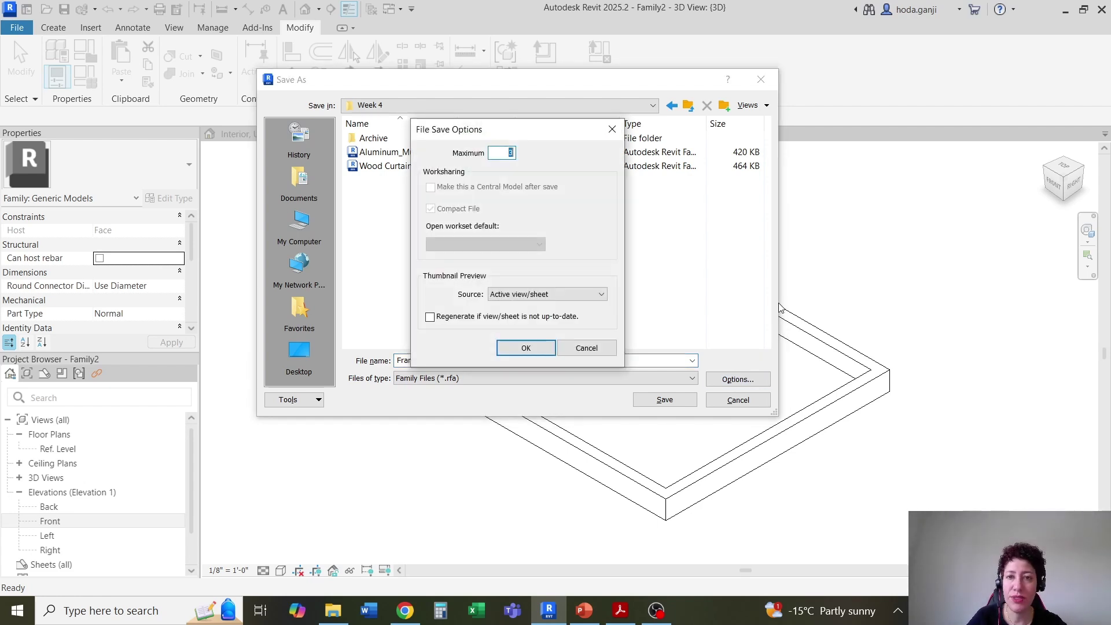
click(526, 347)
click(664, 399)
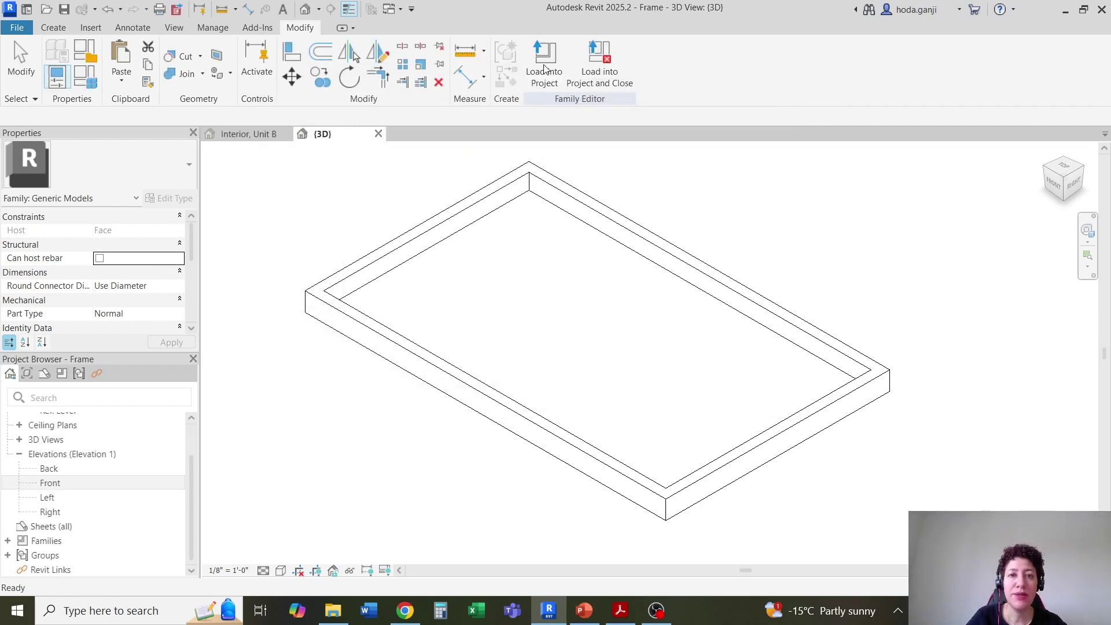
click(544, 69)
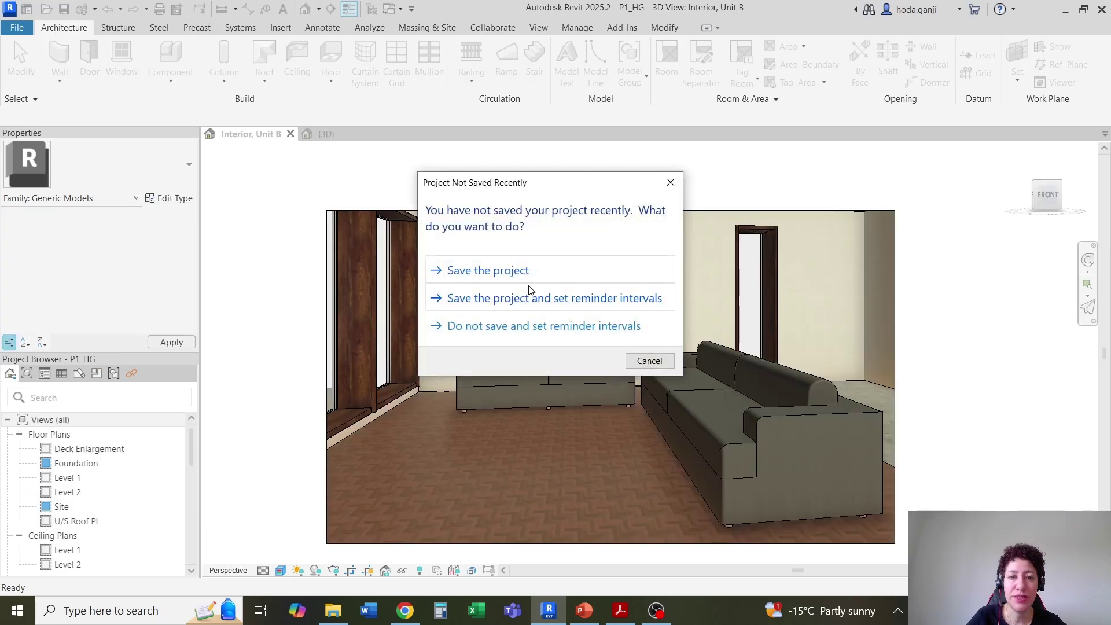
Step: Dismiss the save reminder and the cannot-place warning
click(647, 360)
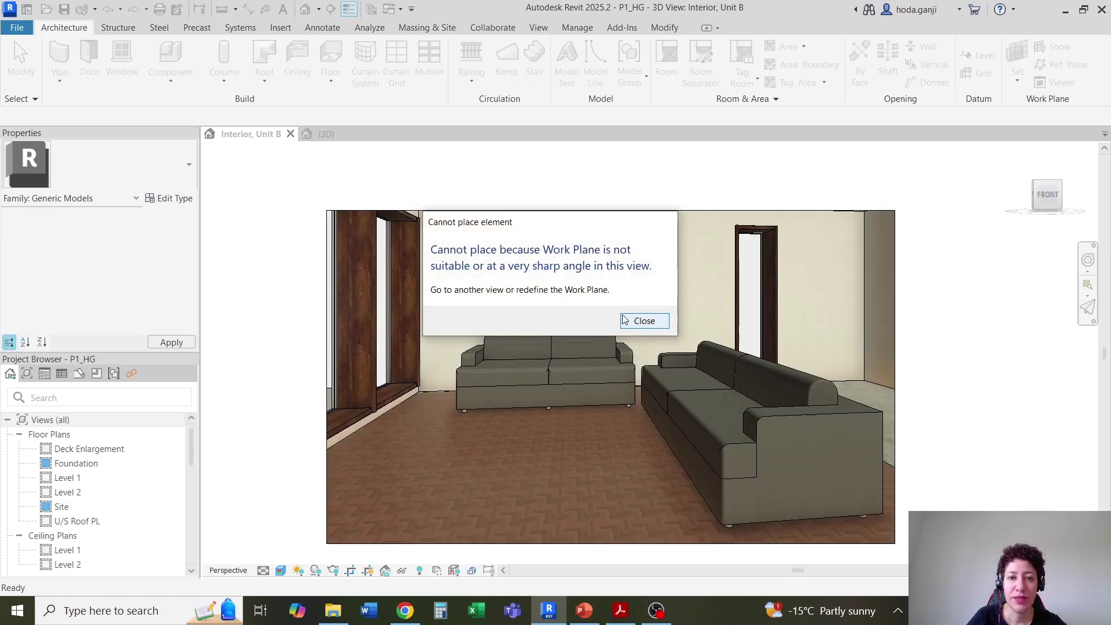
click(641, 322)
scroll(539, 256, up, 1)
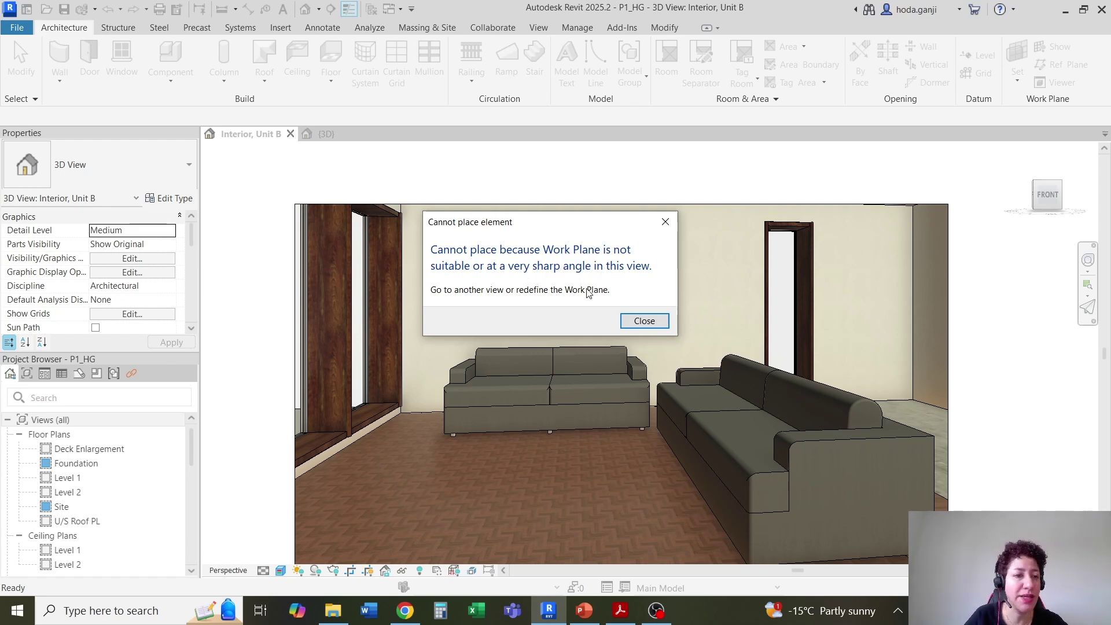
key(Escape)
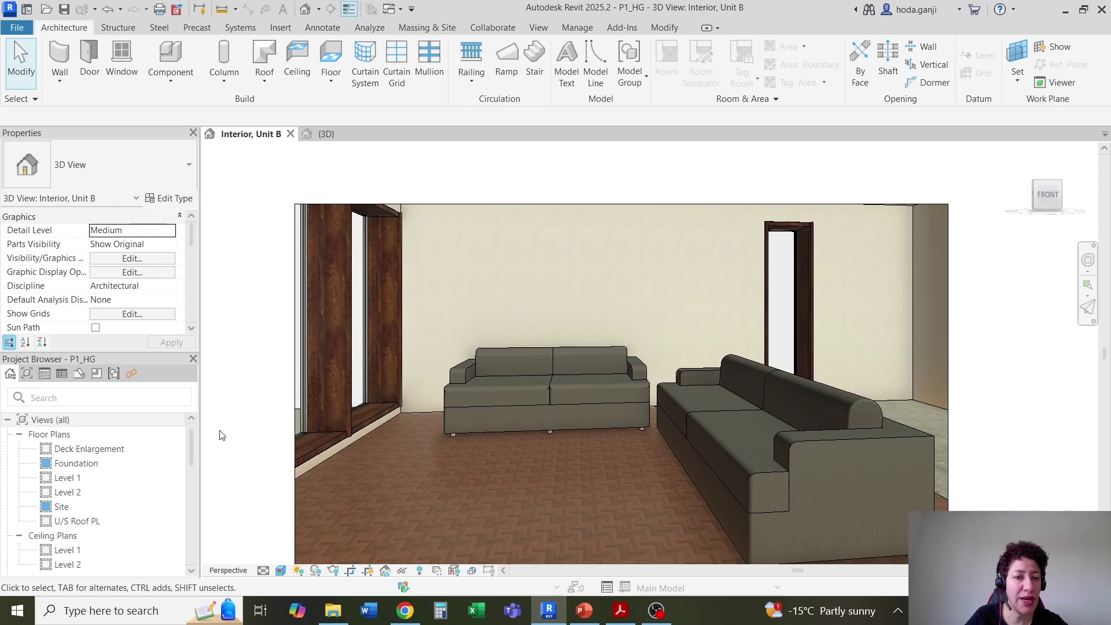
Step: Open the Level 1 floor plan and tile it beside Section 1
double_click(139, 479)
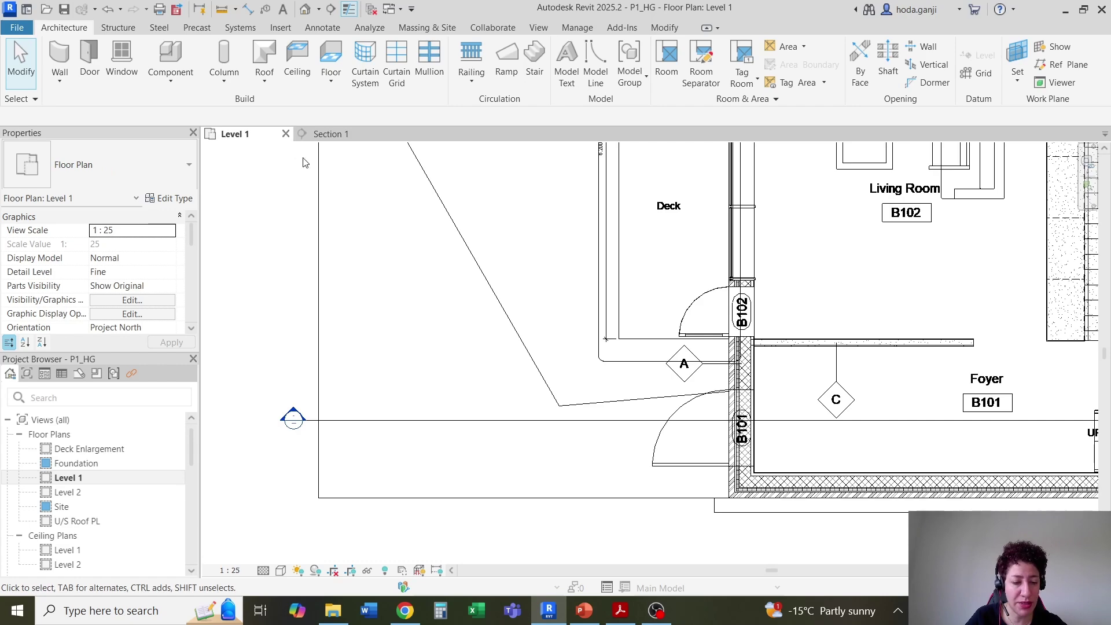
key(w)
key(t)
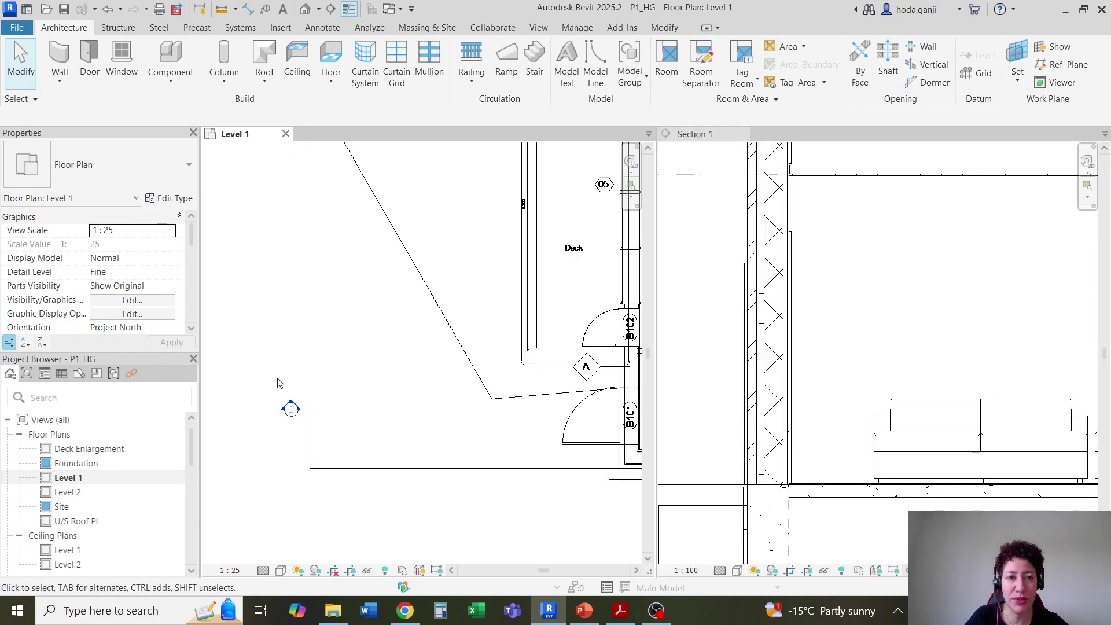
scroll(353, 322, up, 5)
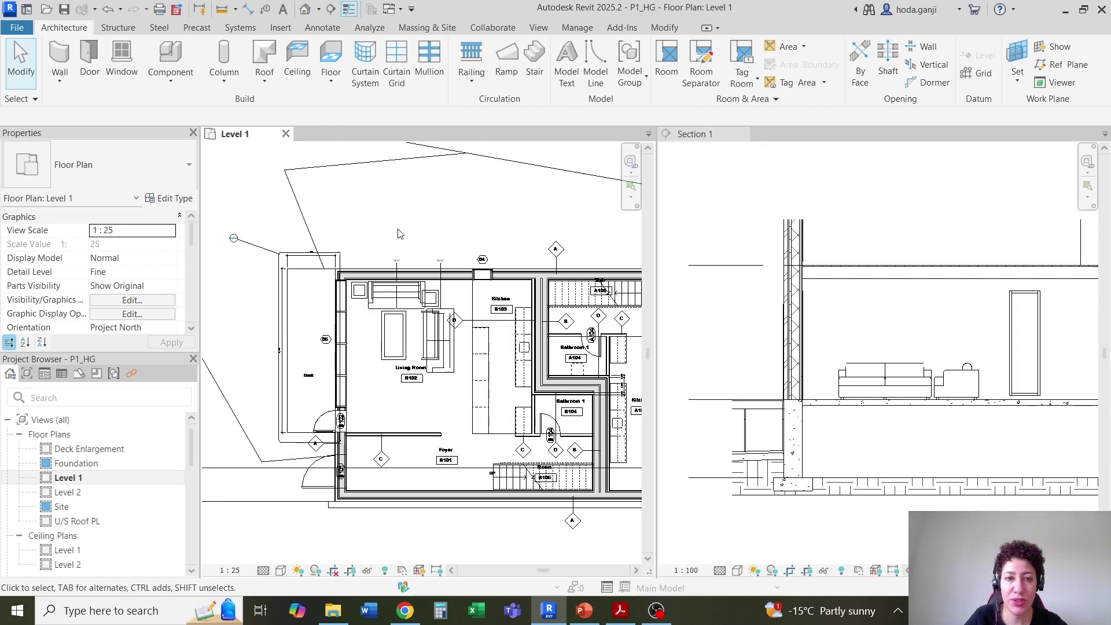
scroll(318, 272, up, 4)
scroll(382, 284, down, 2)
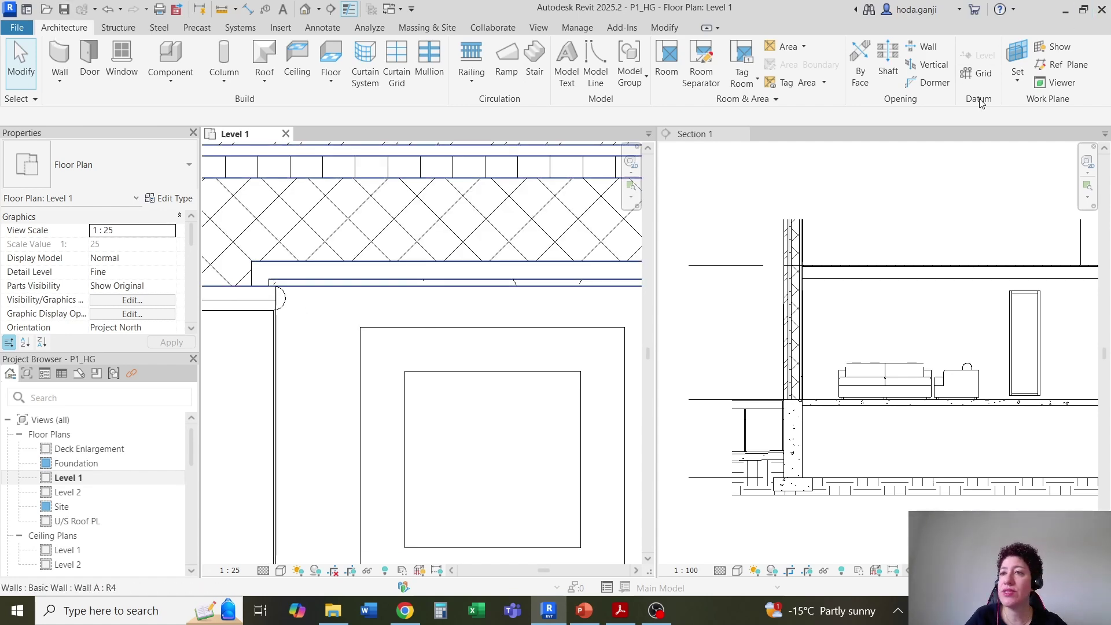
Step: Pick the living room wall as work plane and go to Section 1
click(1058, 64)
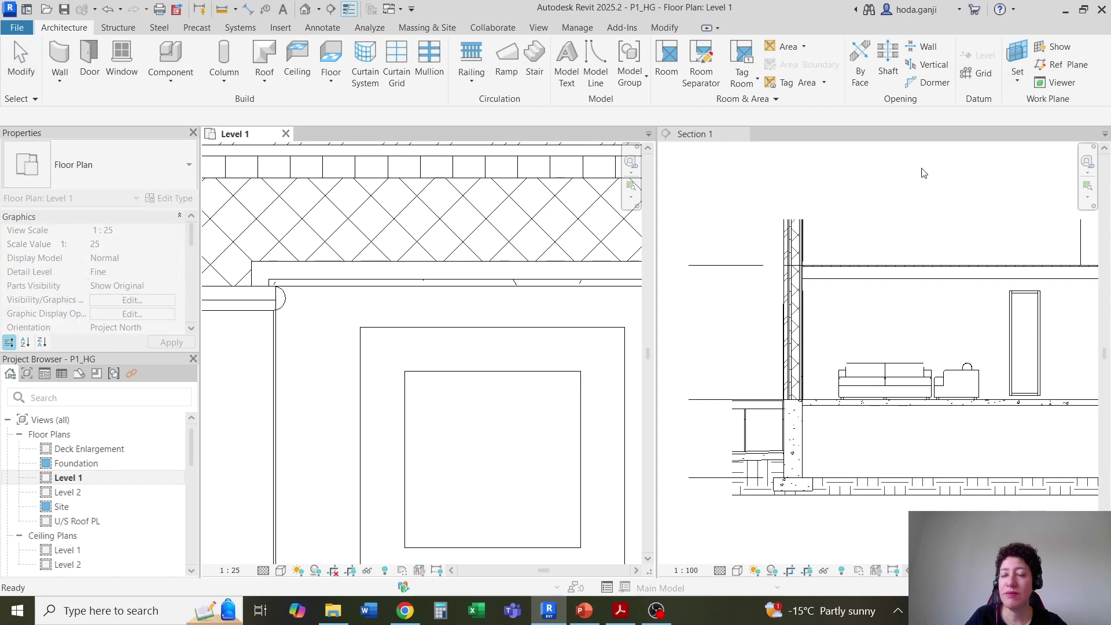
click(446, 284)
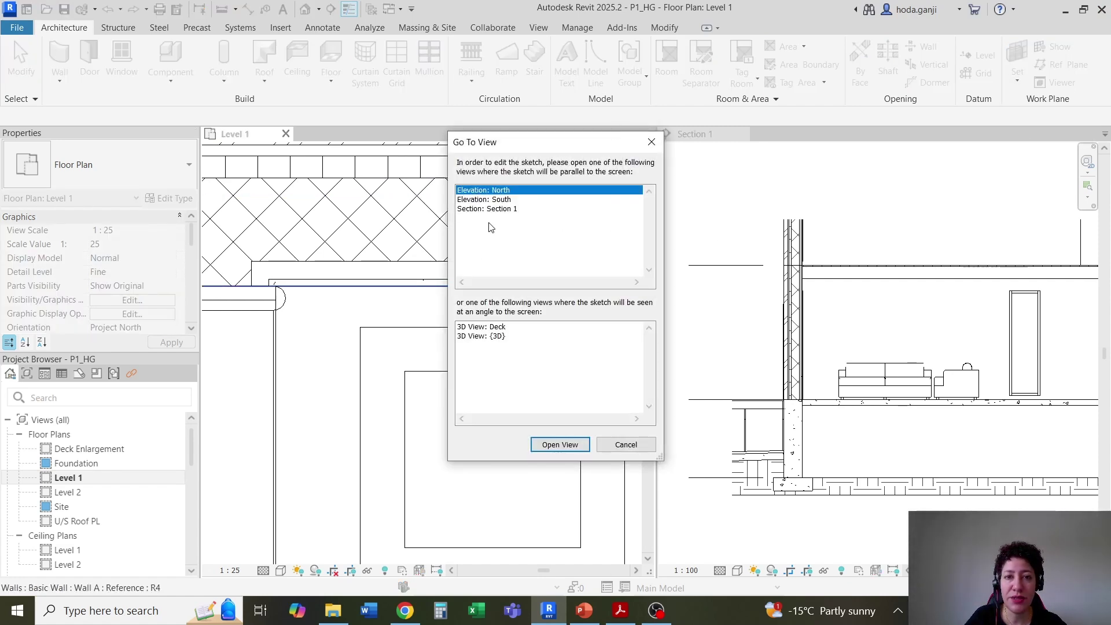
click(497, 209)
click(557, 443)
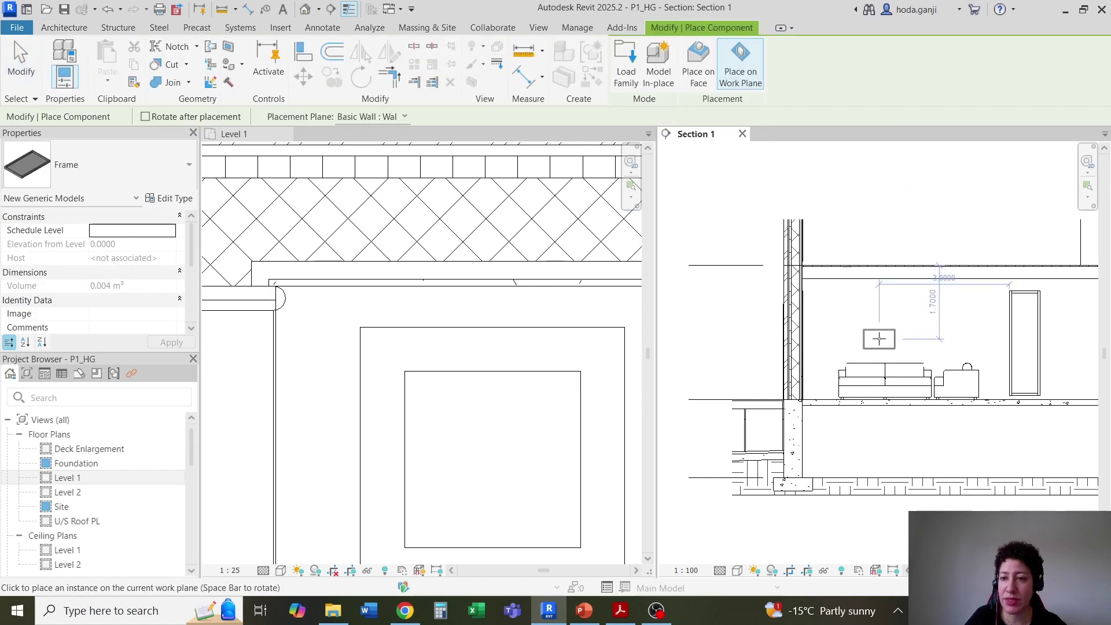
Step: Place the Frame above the sofa, maximize Section 1 and select the frame
click(883, 337)
key(Escape)
key(Escape)
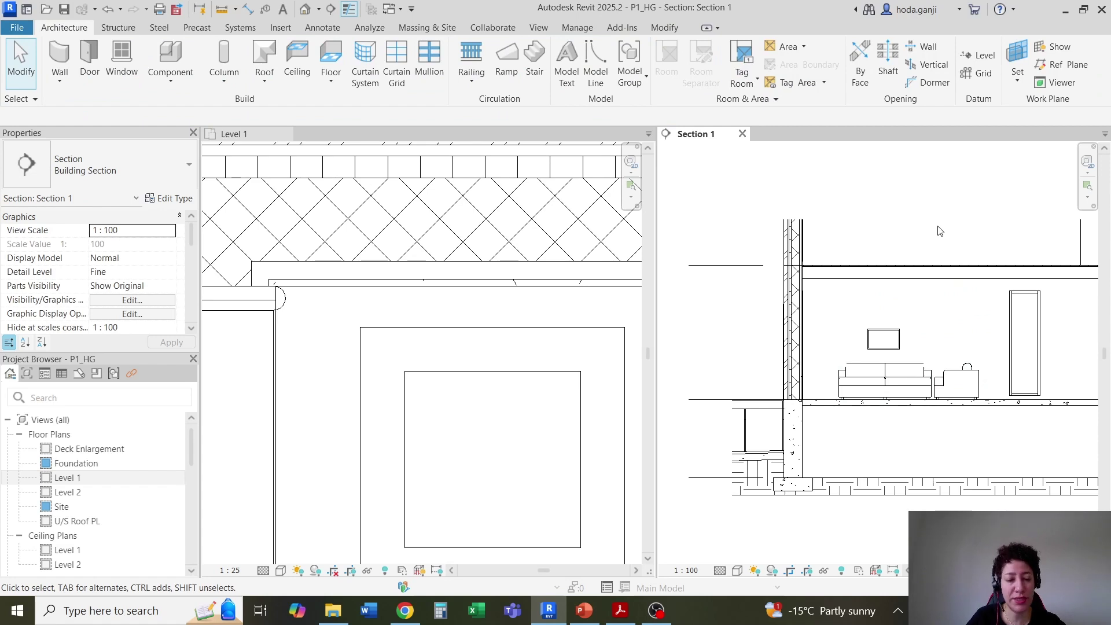
key(t)
key(w)
scroll(353, 342, up, 4)
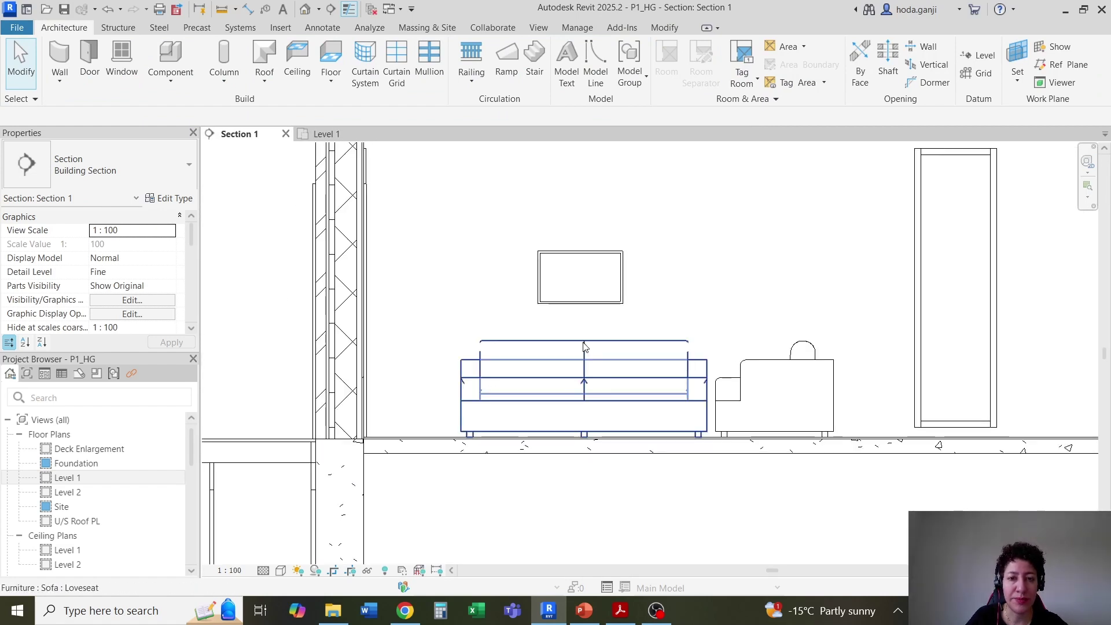
scroll(520, 370, up, 3)
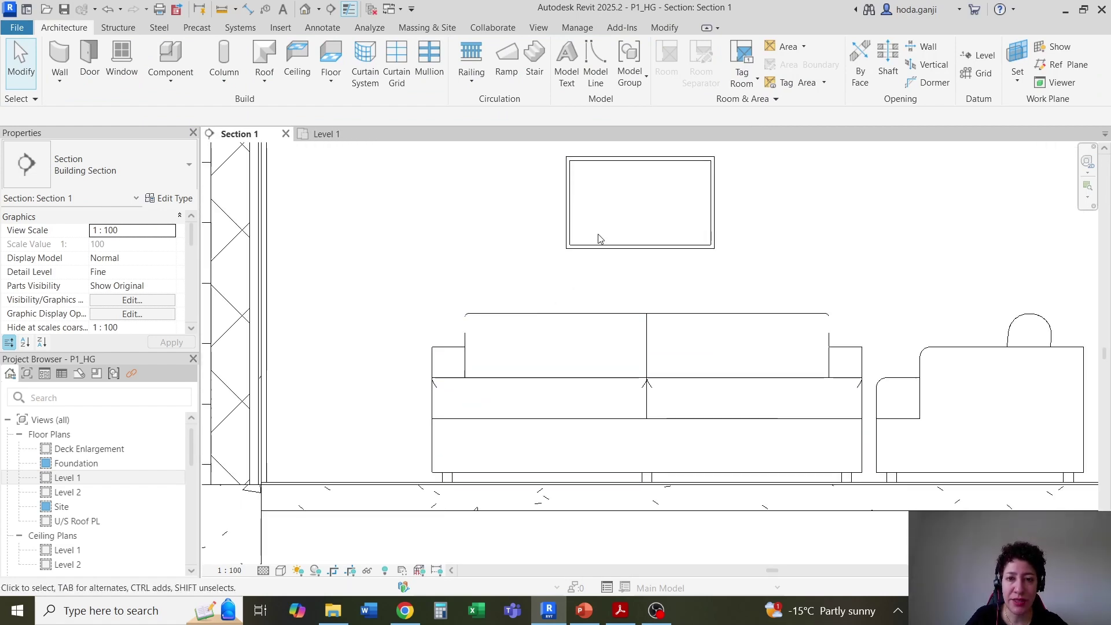
click(600, 239)
scroll(520, 348, down, 5)
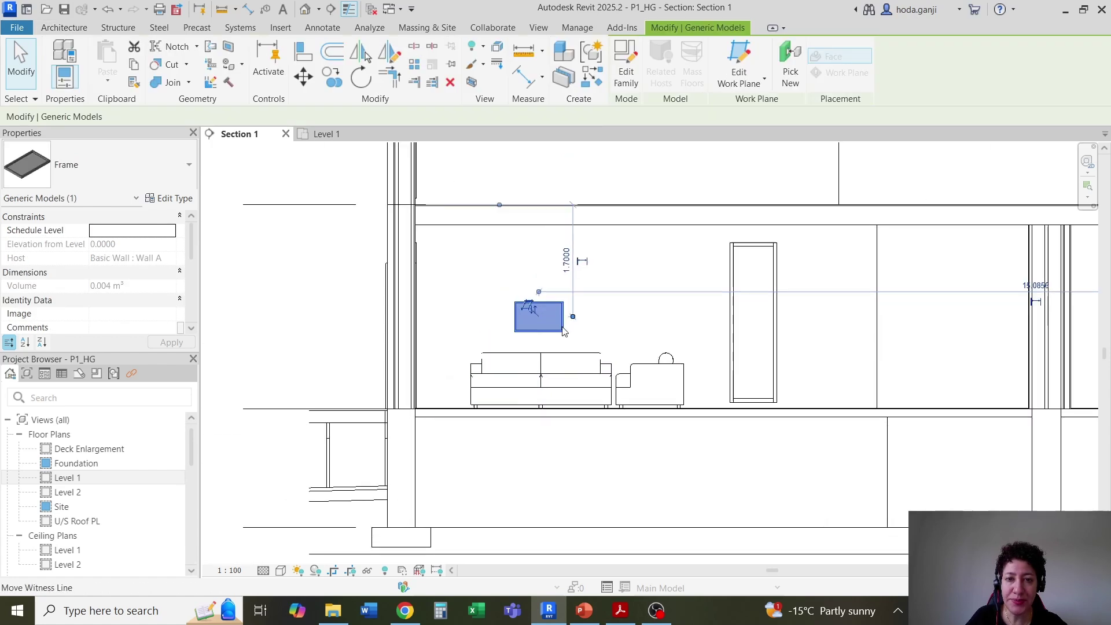
Step: Measure from the frame's bottom edge and set its height above the floor to 5'
scroll(544, 312, up, 2)
scroll(526, 231, down, 2)
scroll(503, 214, up, 2)
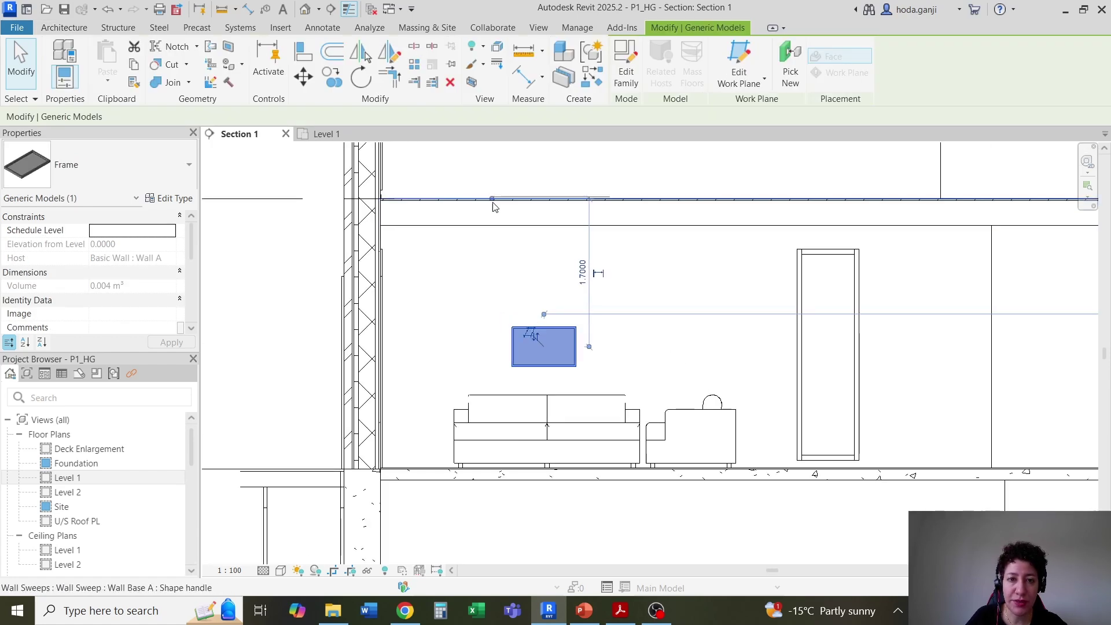
scroll(443, 463, up, 4)
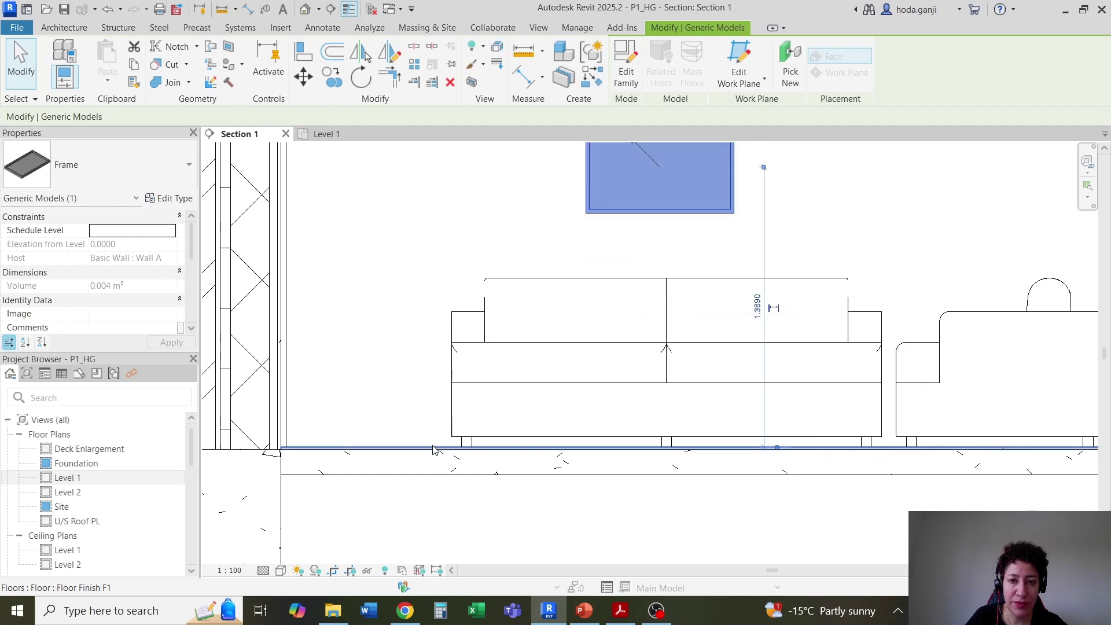
scroll(434, 449, down, 2)
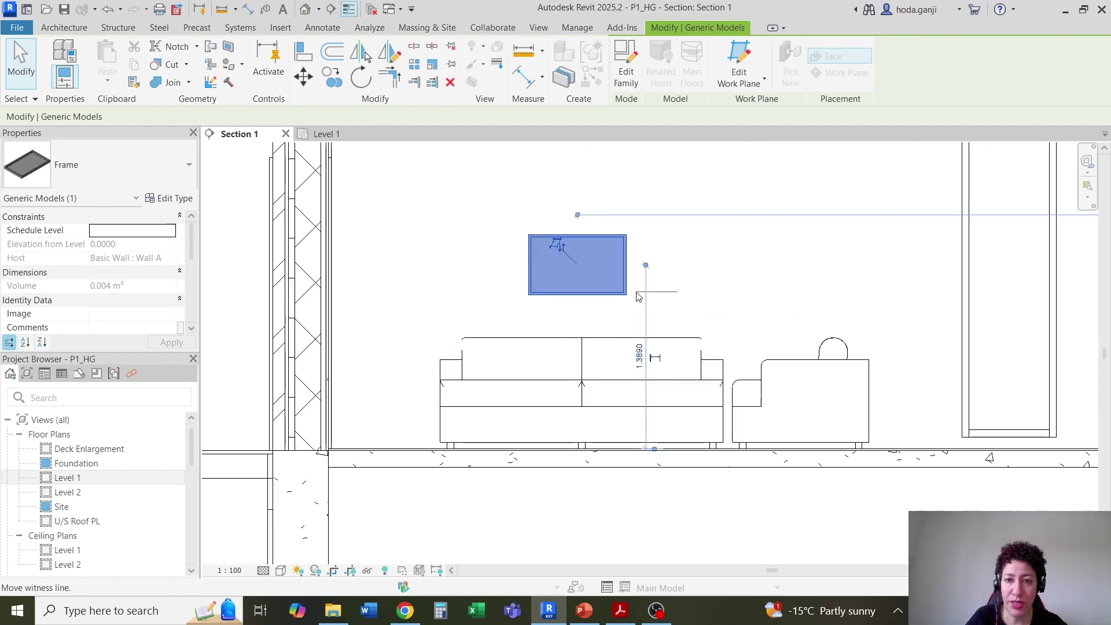
drag(638, 297, 636, 294)
scroll(550, 399, up, 1)
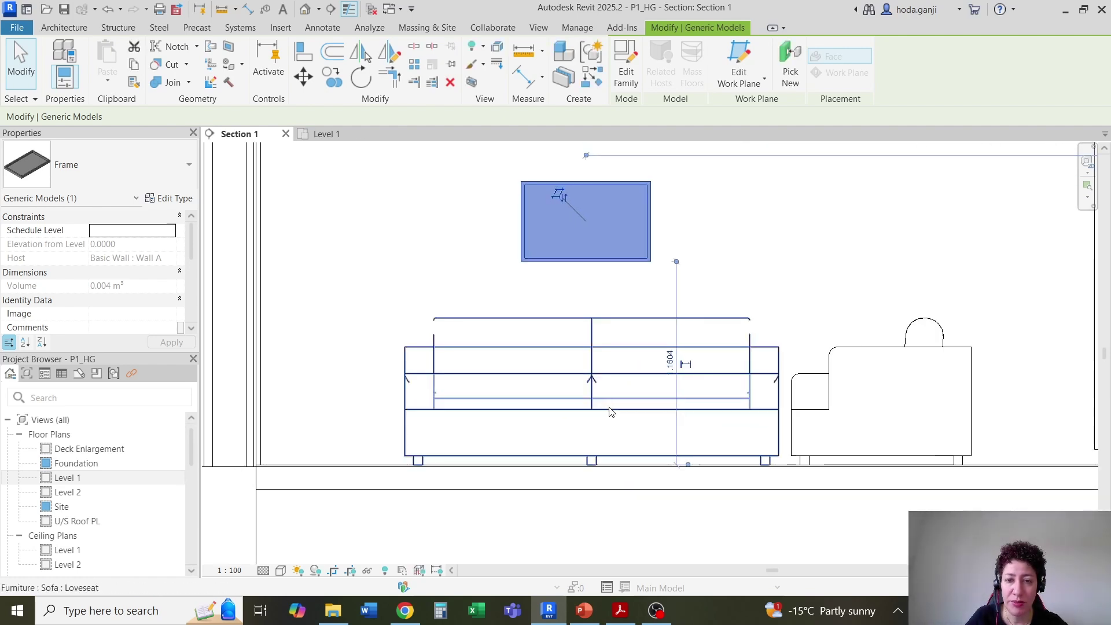
click(670, 375)
text(5)
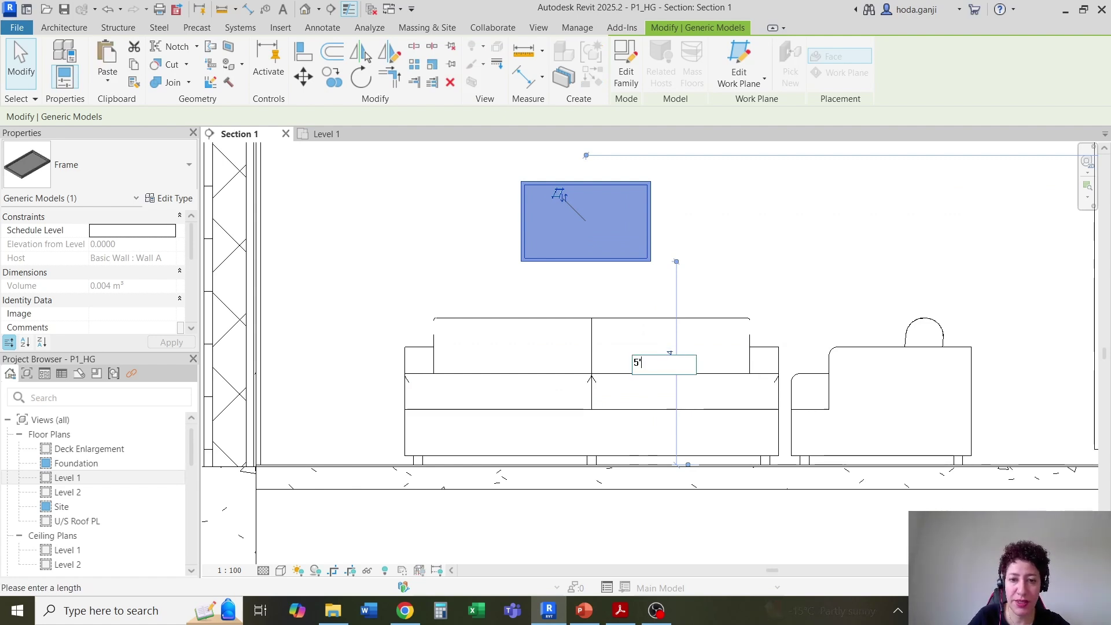
key(Return)
Step: Lower the frame so its bottom edge sits 4' (1.2192 m) above the floor
scroll(665, 356, down, 2)
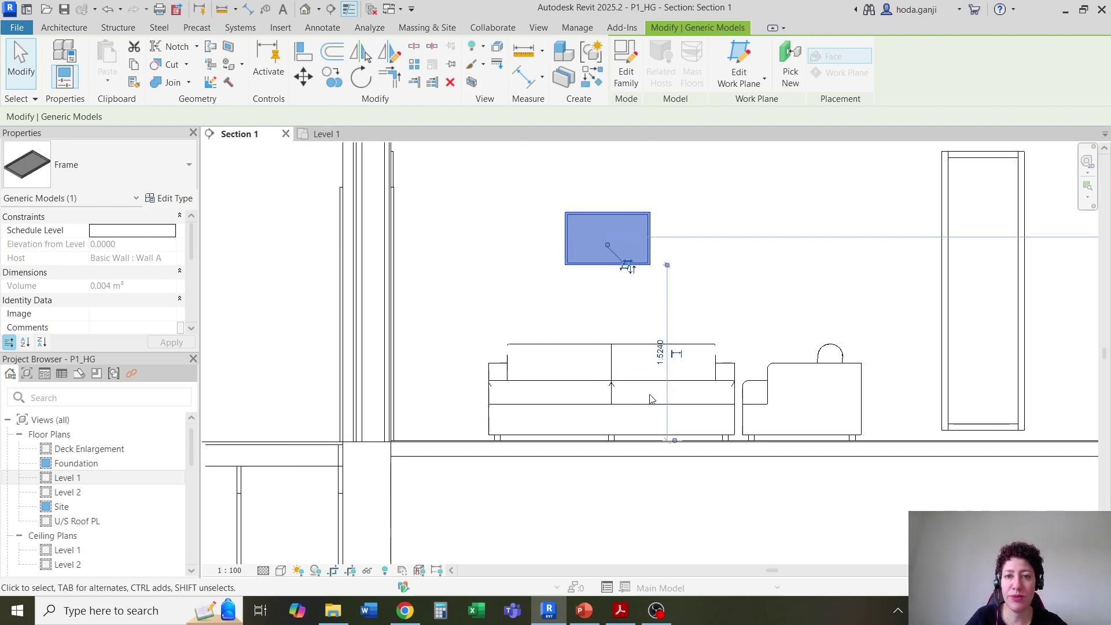
scroll(662, 357, up, 1)
click(660, 359)
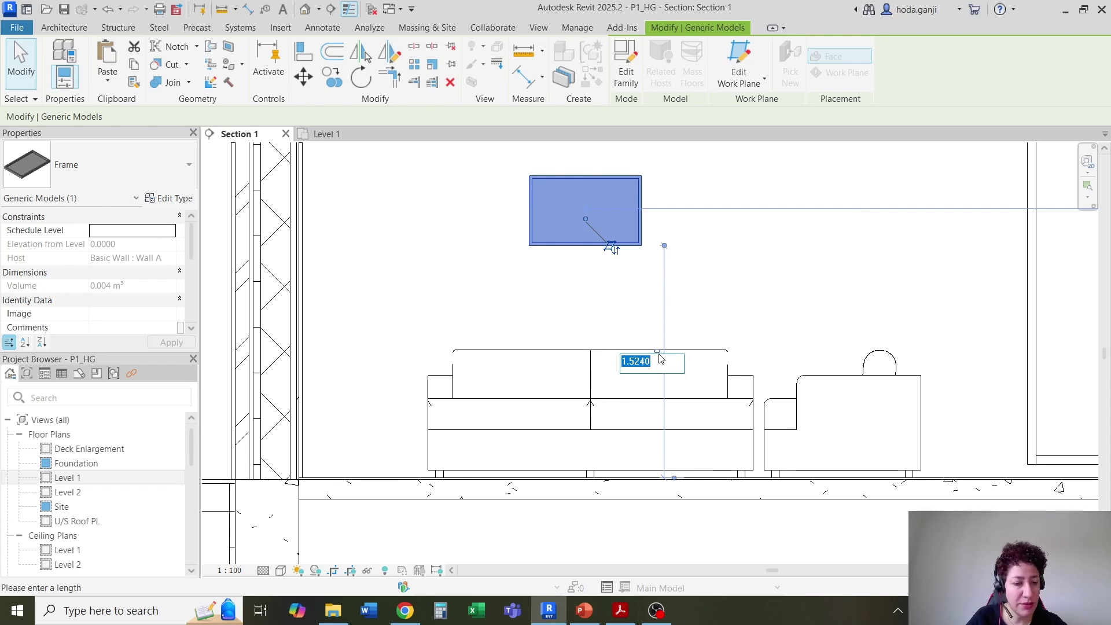
text(4')
key(Return)
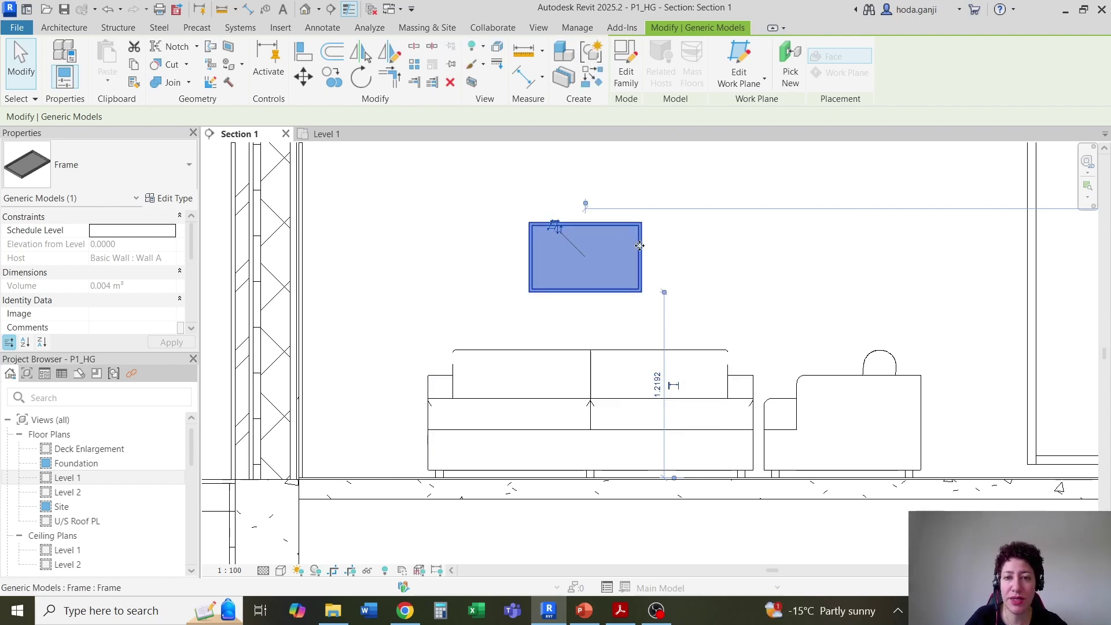
scroll(773, 327, up, 1)
Step: Align the frame to the sofa's centre line with AL so it hangs centred over it
click(703, 271)
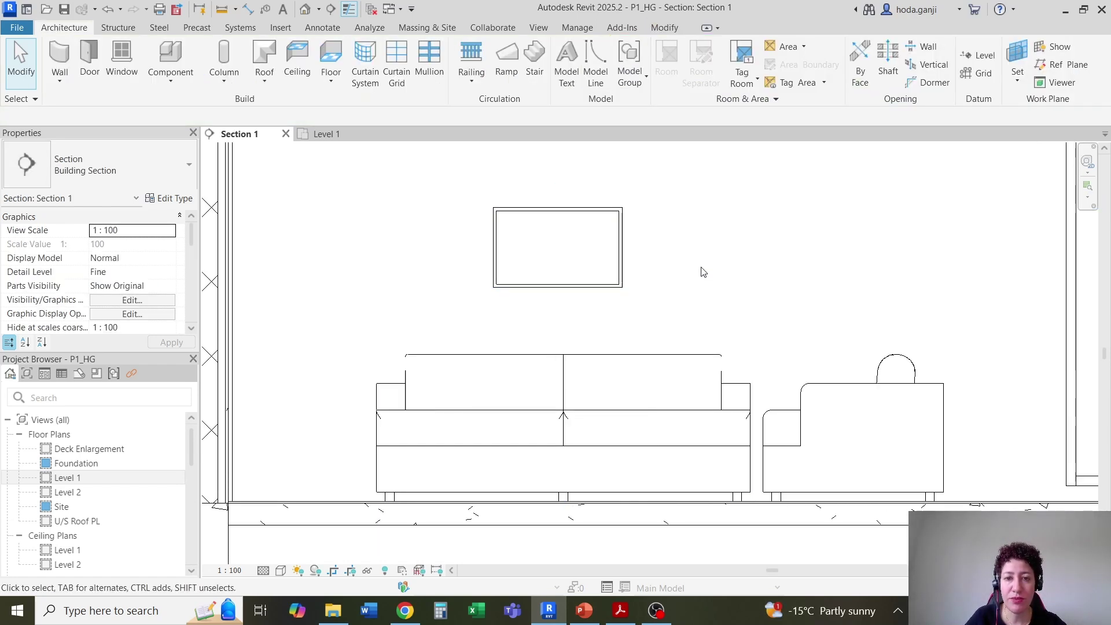
key(a)
key(l)
click(563, 399)
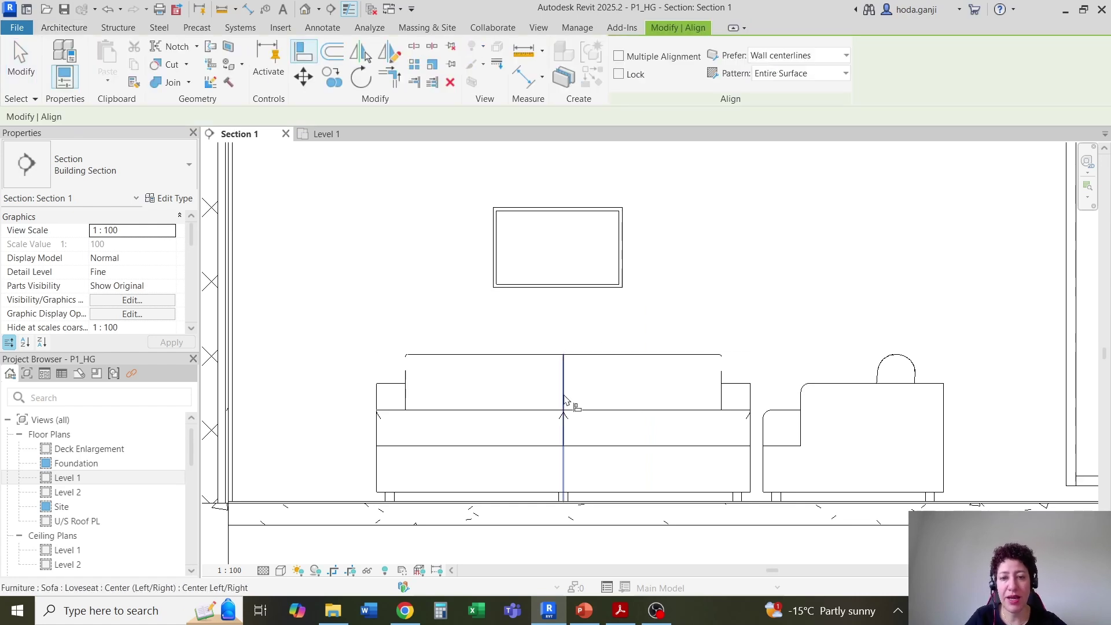
click(555, 242)
key(Escape)
key(Escape)
Step: Select the frame above the sofa and open its type properties
scroll(521, 391, up, 1)
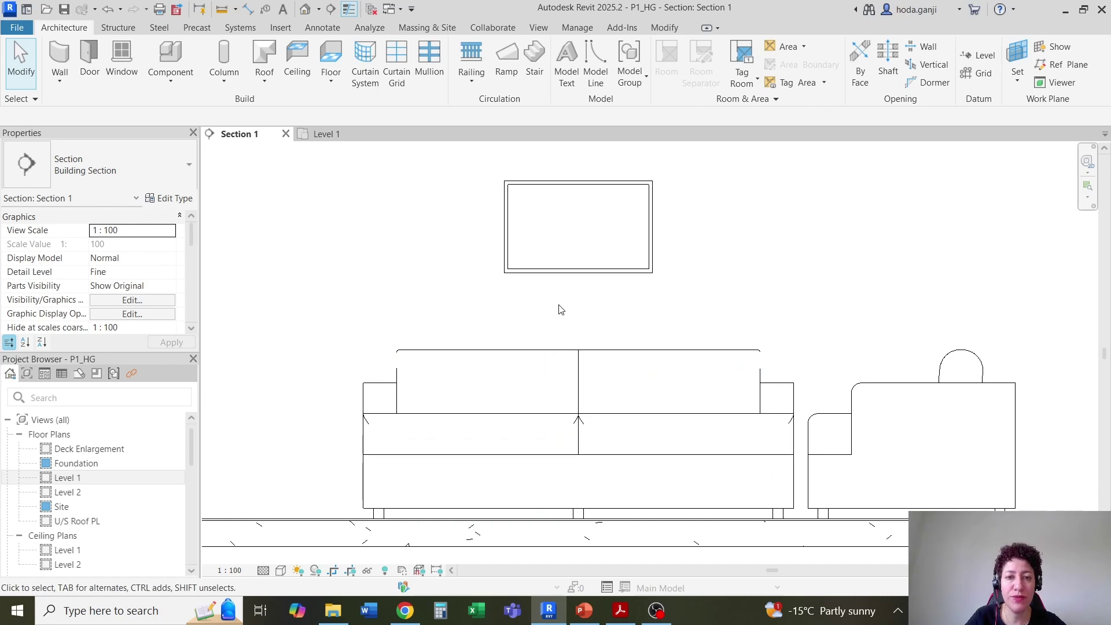
click(571, 272)
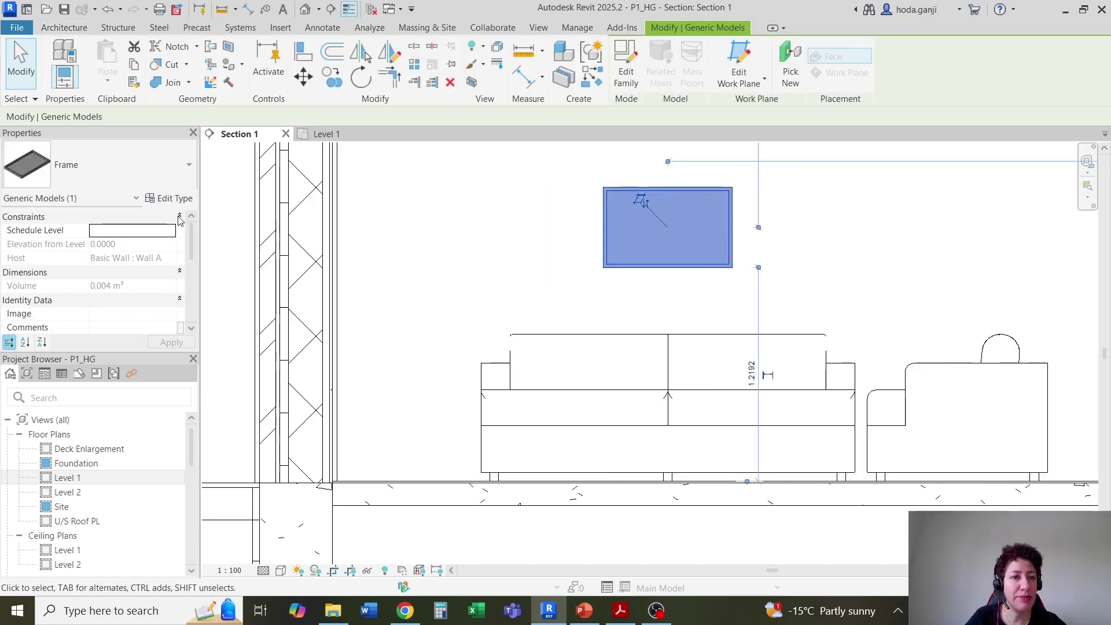
click(171, 198)
Step: Preview a Frame width of 20 (0.5080), then restore the wider width and confirm
drag(620, 123, 340, 58)
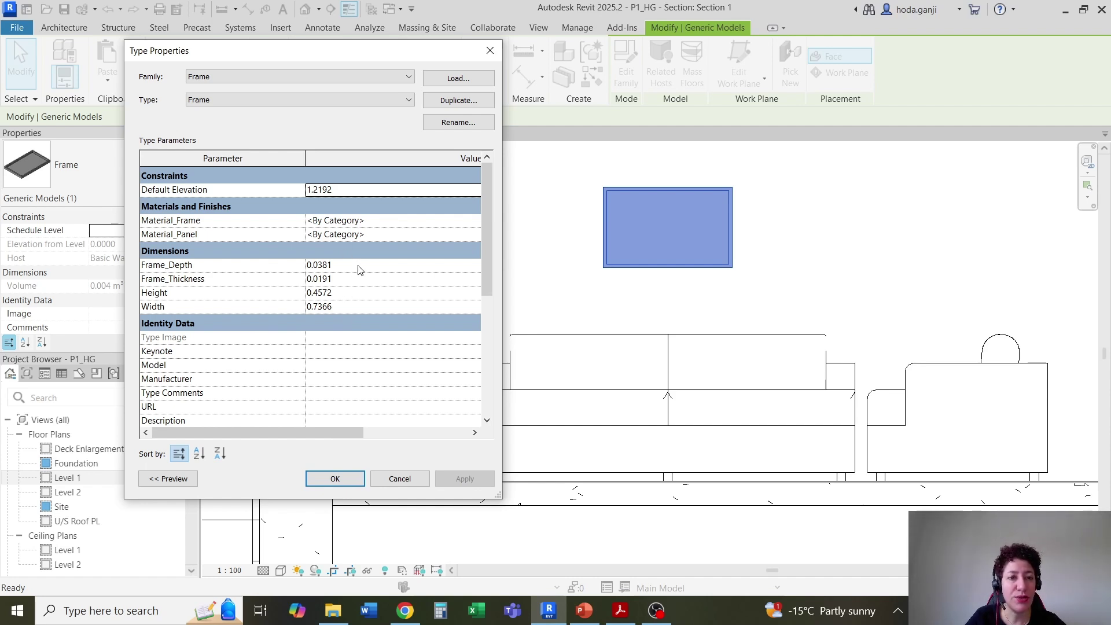
click(356, 306)
drag(328, 433, 221, 433)
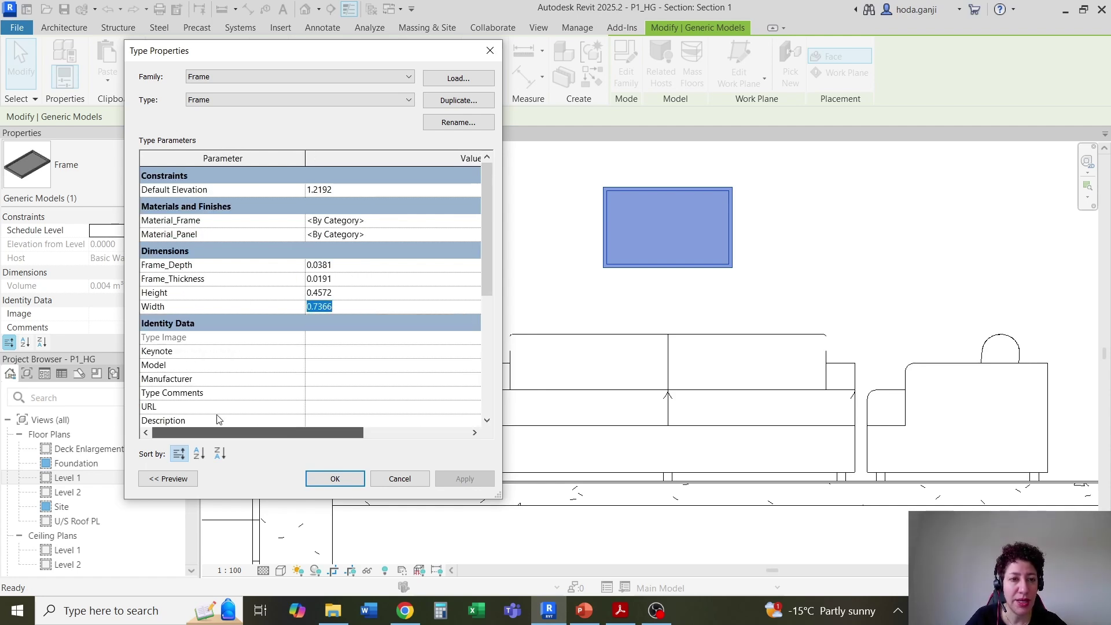
text(20)
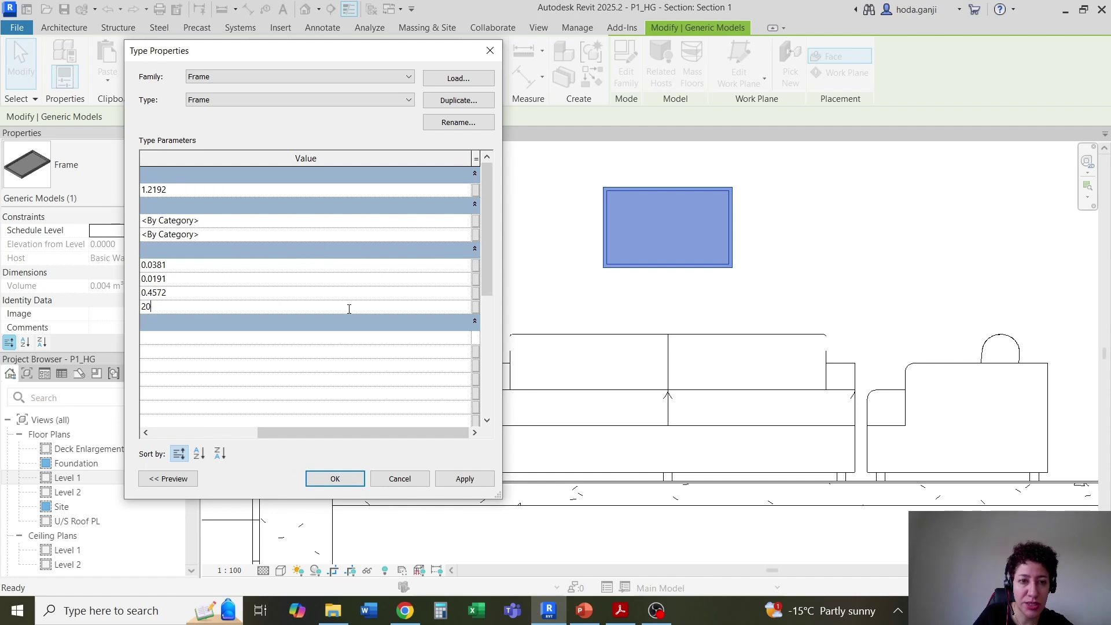
click(465, 479)
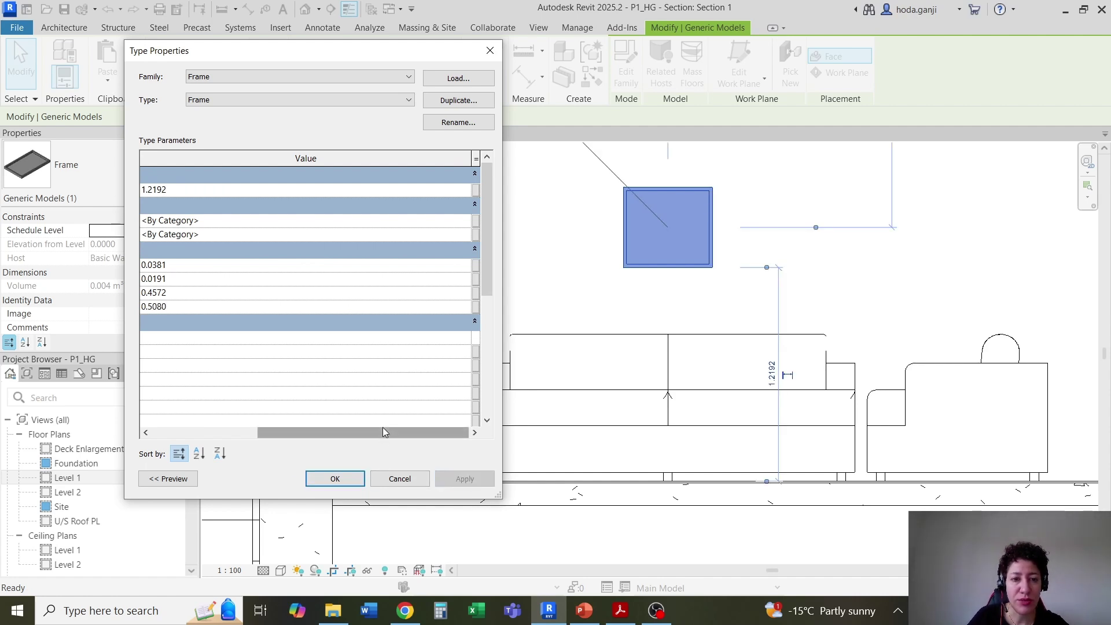
drag(383, 432, 212, 435)
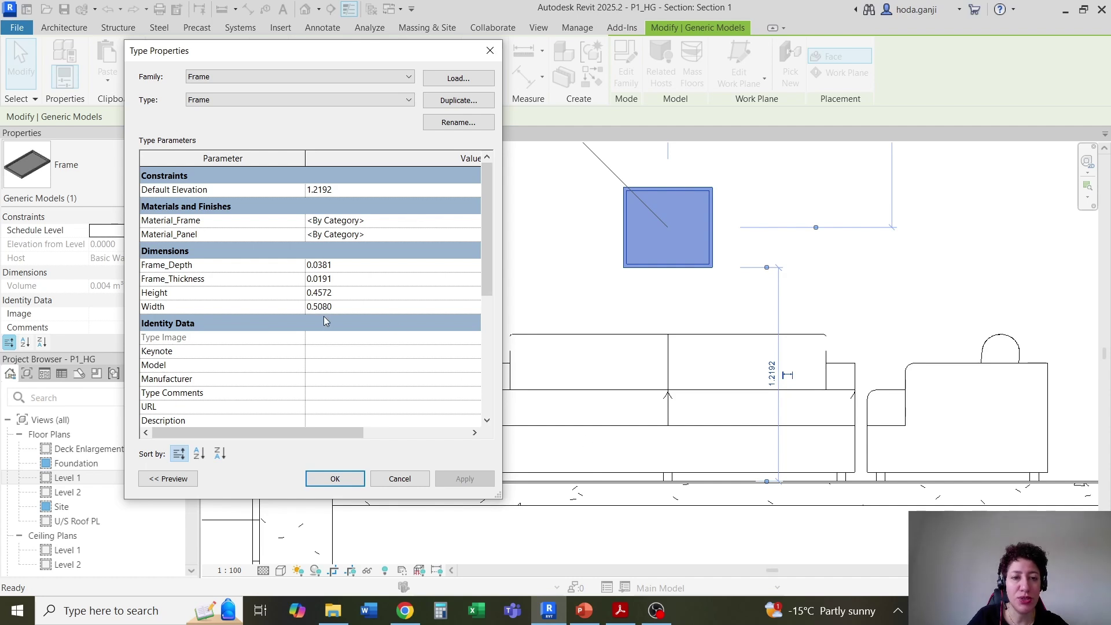
click(370, 305)
text(28)
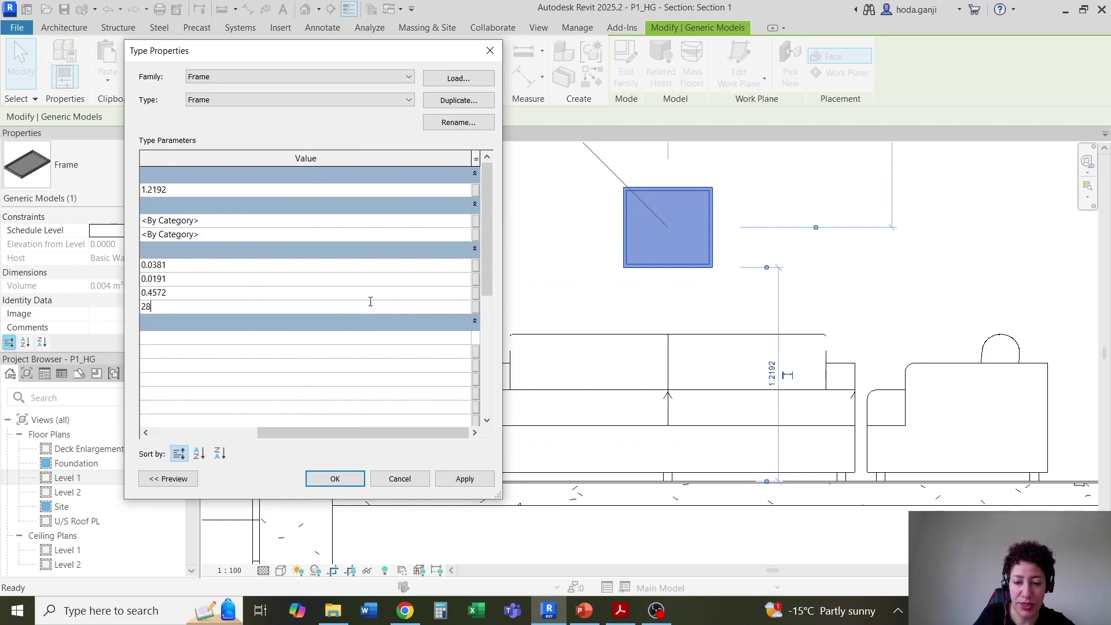
click(347, 479)
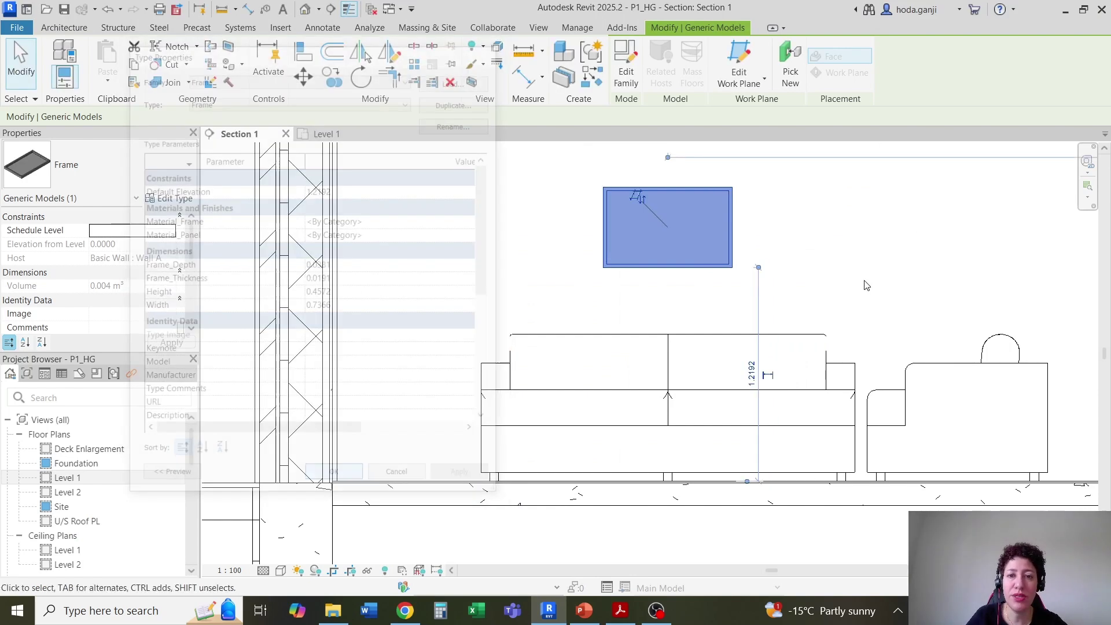
Step: Switch Section 1 to the Realistic visual style and select the frame on the wall
click(280, 569)
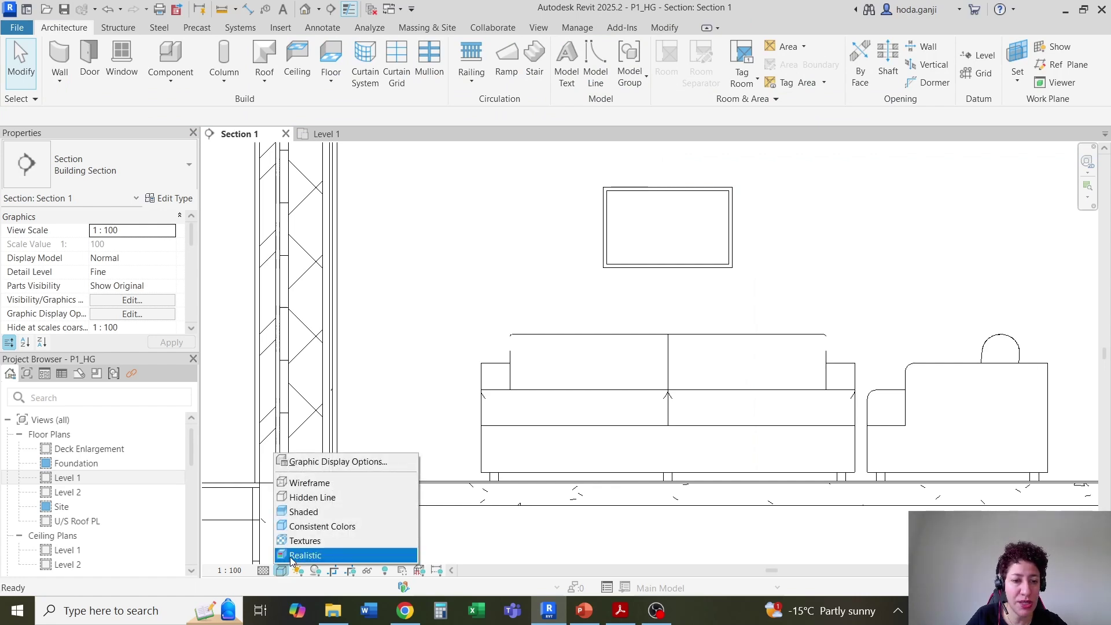
click(305, 541)
scroll(758, 259, up, 1)
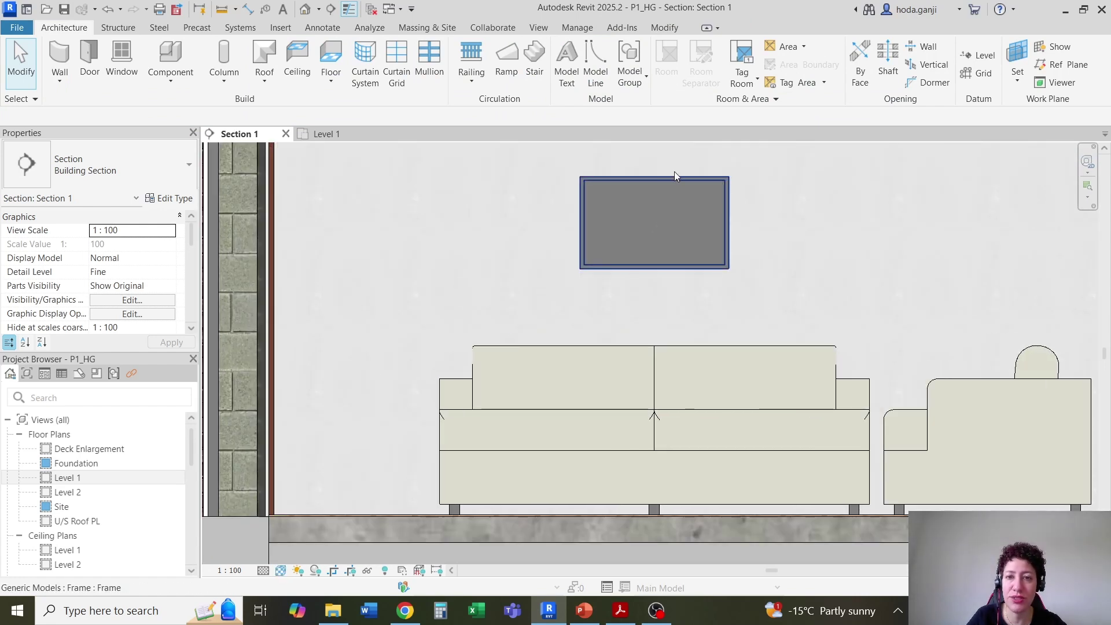
scroll(752, 186, up, 2)
click(717, 241)
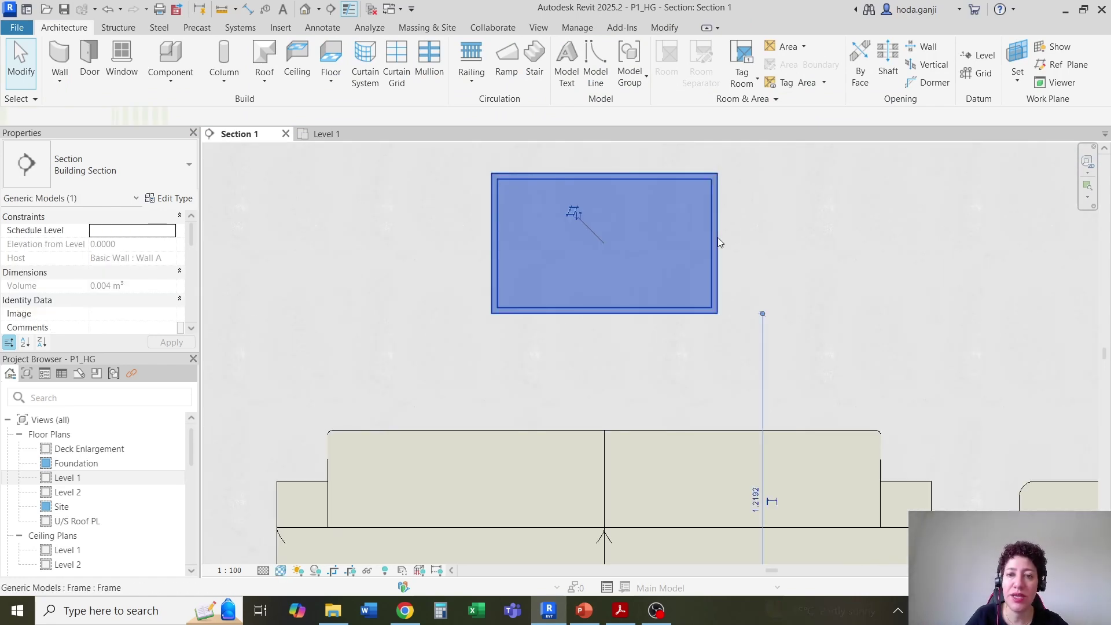
Step: Assign the Wood material (walnut appearance) to the Frame type's Material_Frame parameter
click(171, 198)
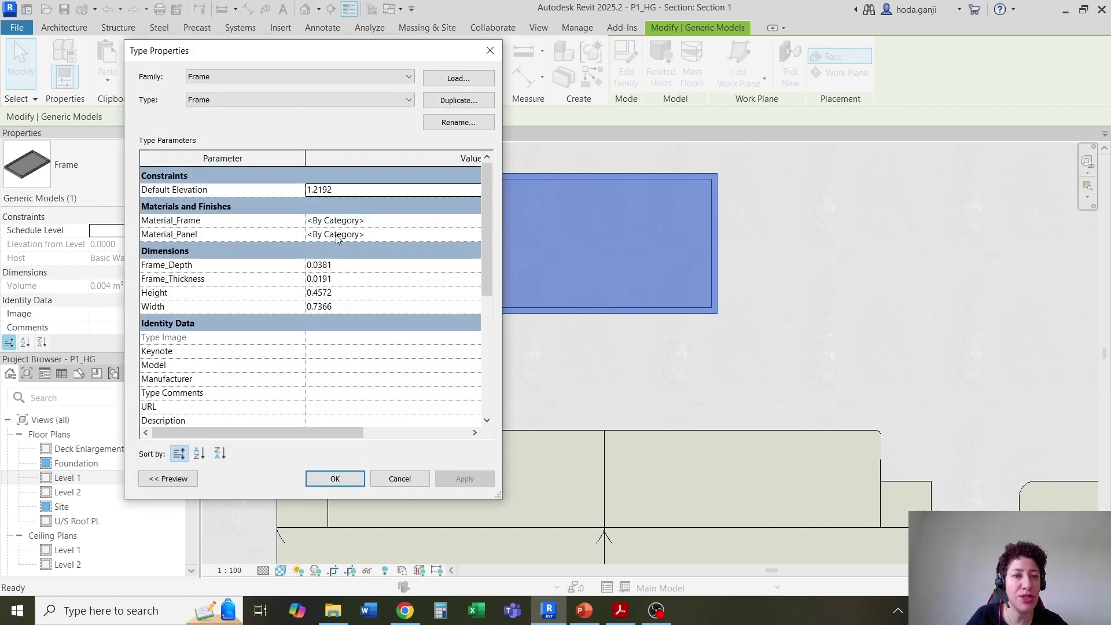
click(240, 221)
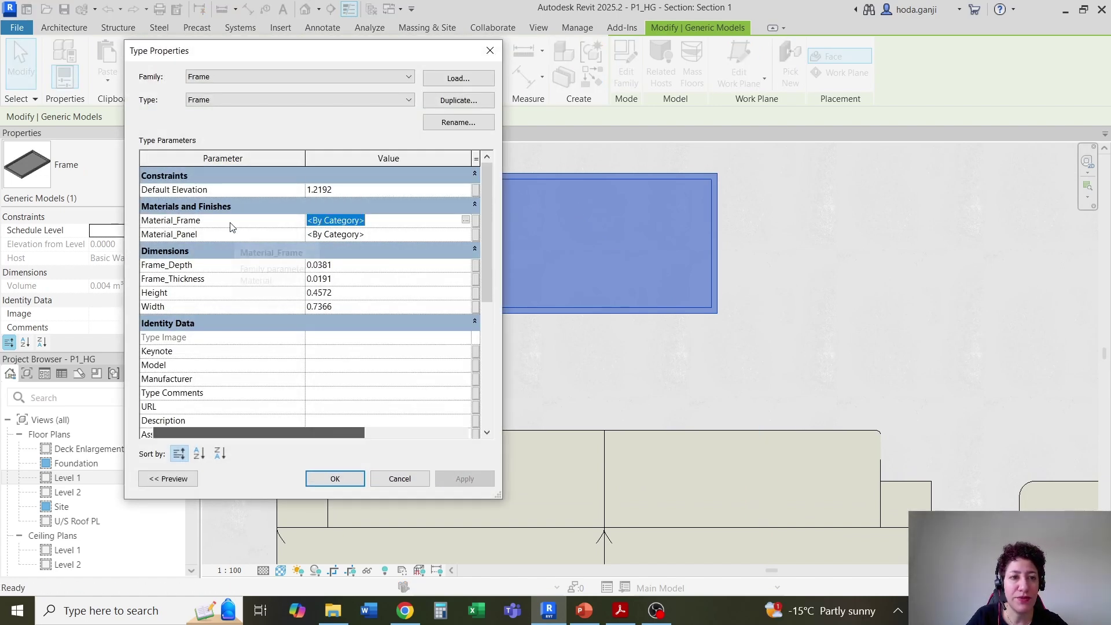
click(466, 221)
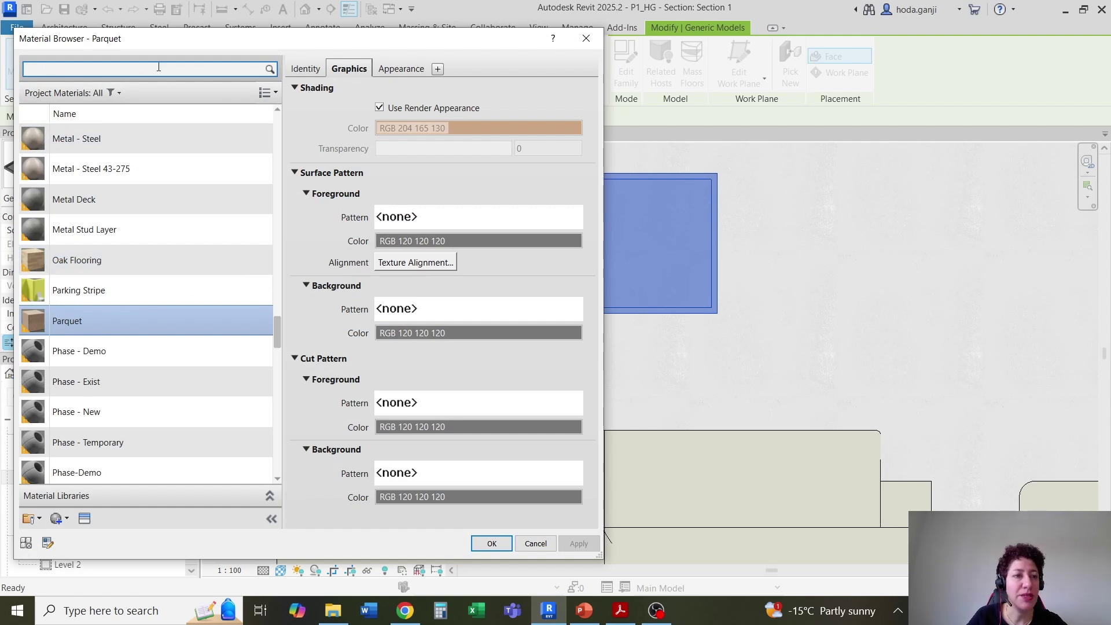
key(Return)
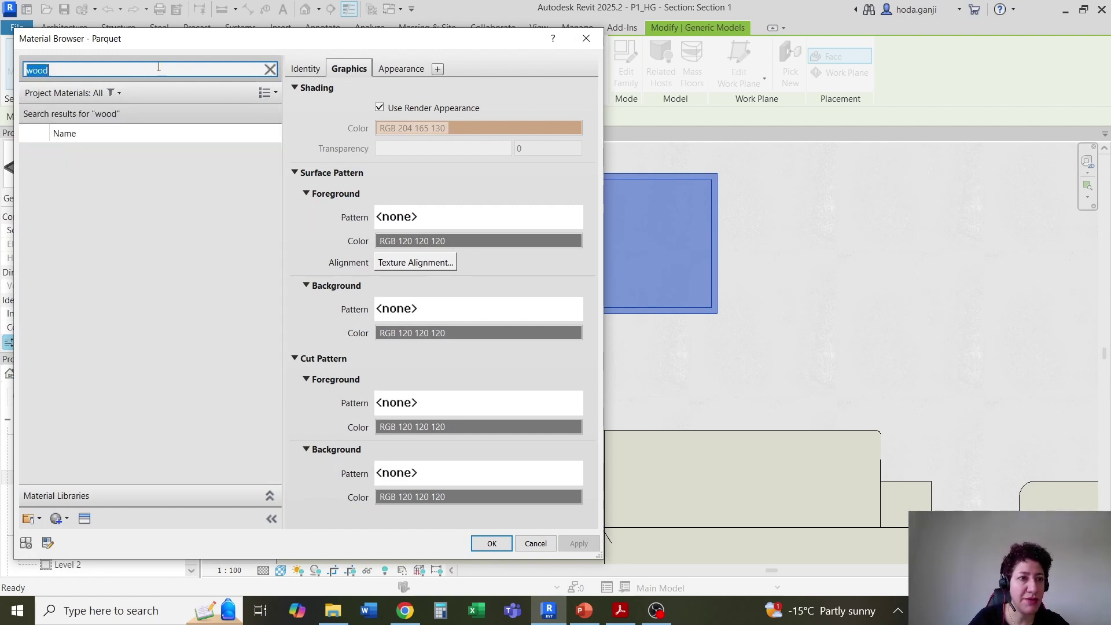
scroll(131, 266, down, 3)
click(116, 341)
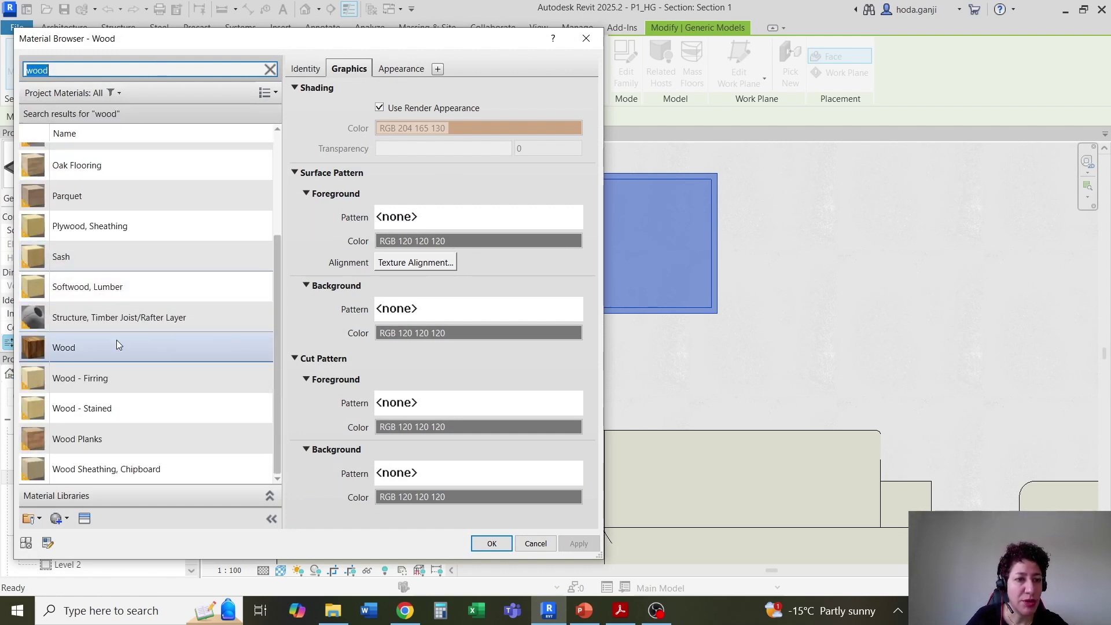
click(391, 70)
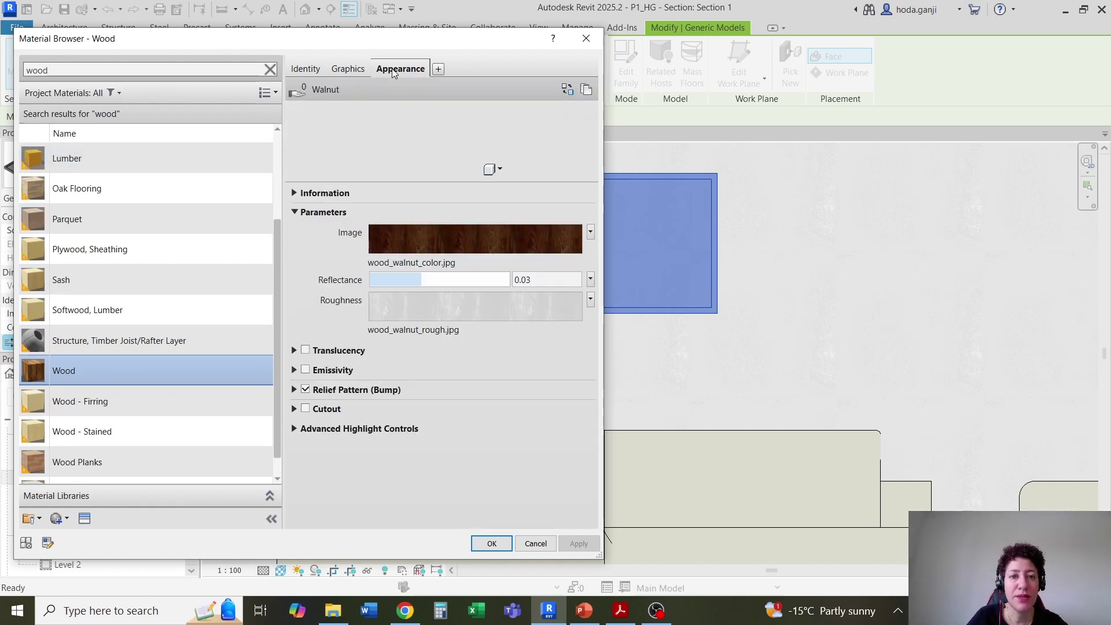
click(349, 68)
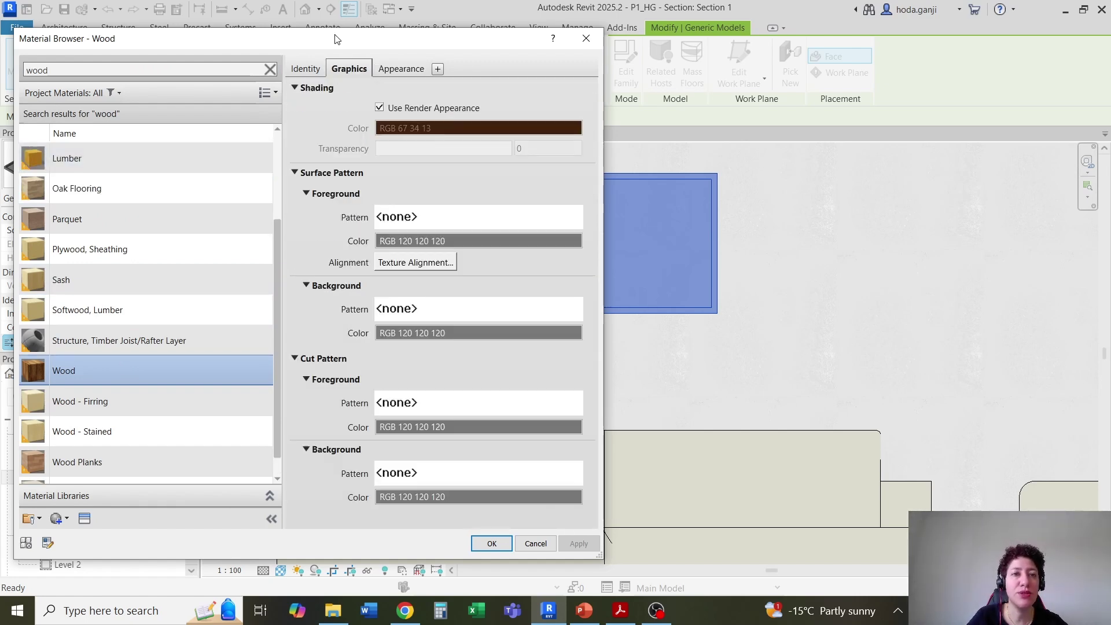
drag(327, 38, 443, 49)
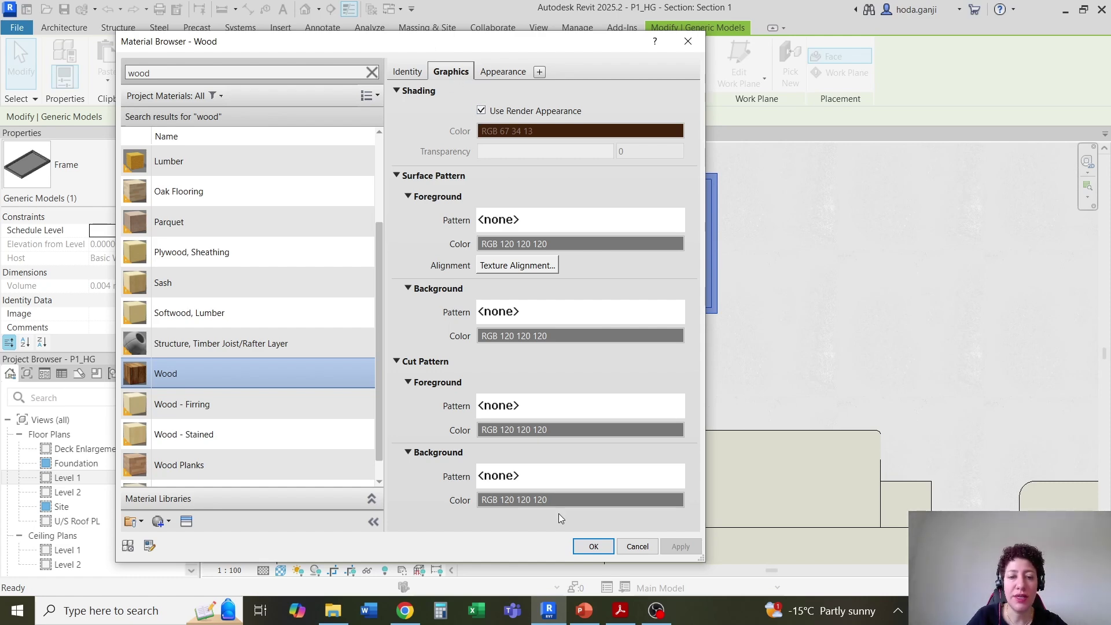
click(594, 546)
click(331, 479)
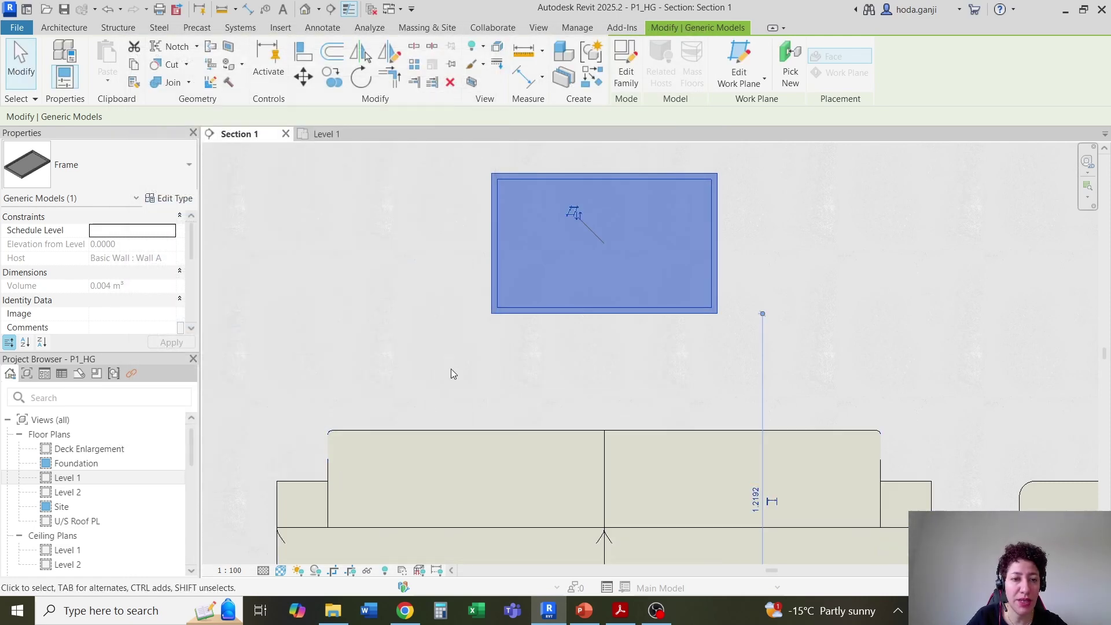
scroll(509, 287, down, 1)
scroll(459, 312, up, 1)
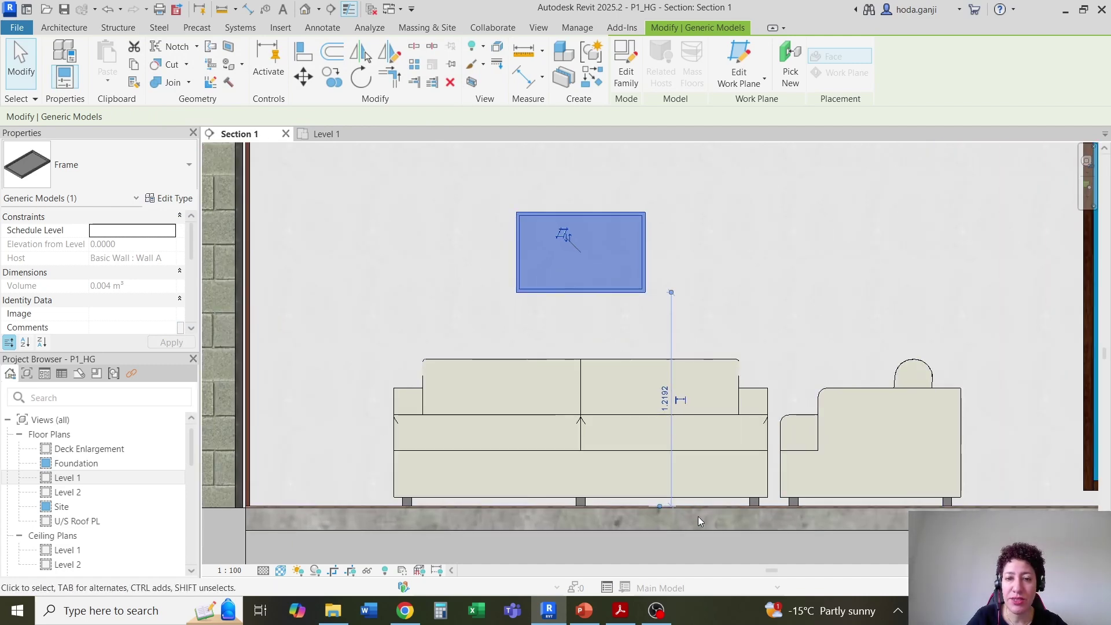
scroll(637, 462, down, 1)
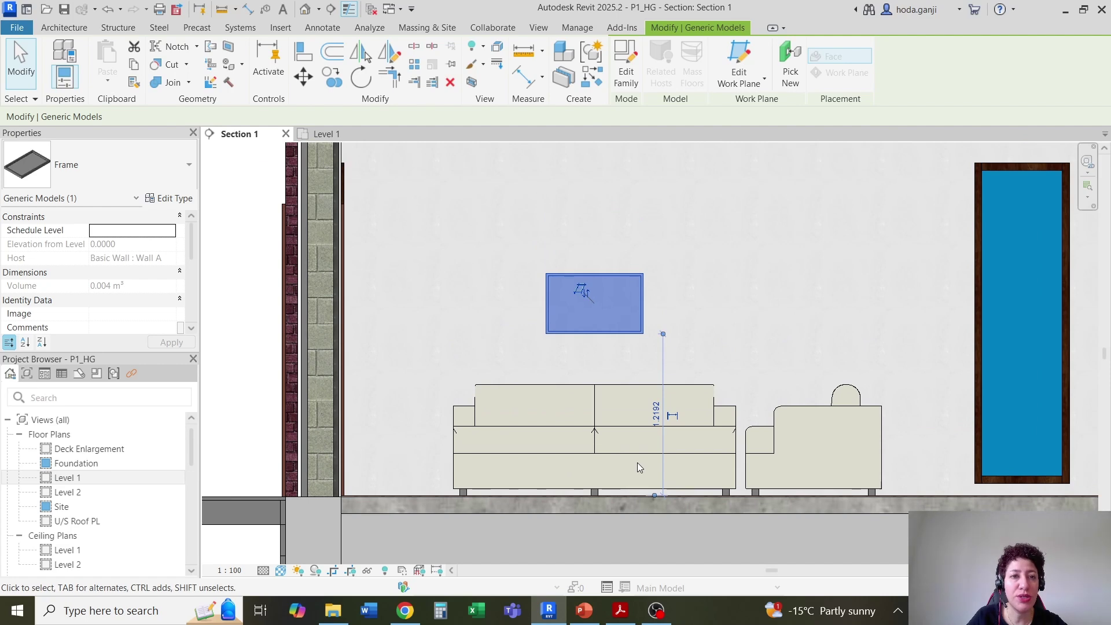
scroll(504, 365, up, 1)
Step: Check the Default 3D view and Section 1, then open the Interior, Unit B 3D view
click(305, 9)
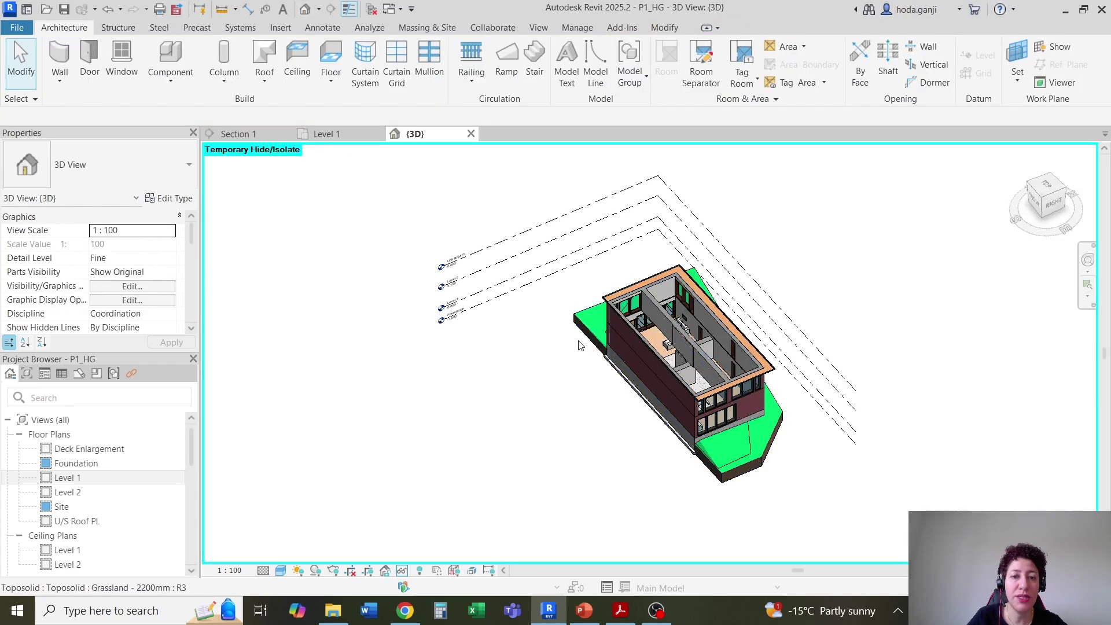
scroll(727, 432, up, 5)
scroll(728, 433, up, 4)
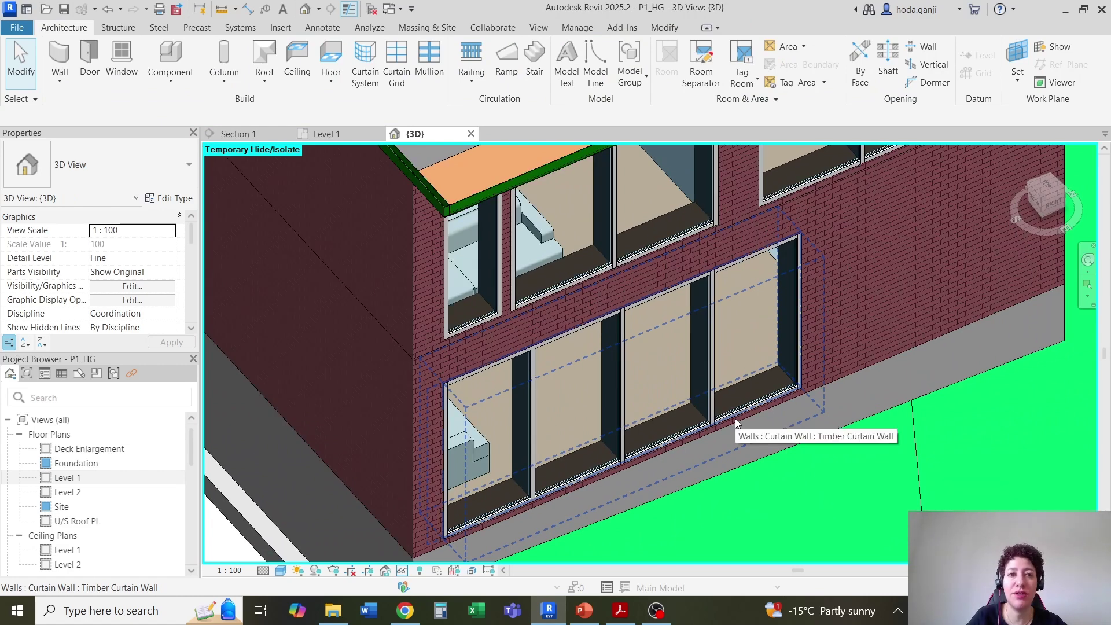
scroll(92, 492, down, 5)
double_click(72, 434)
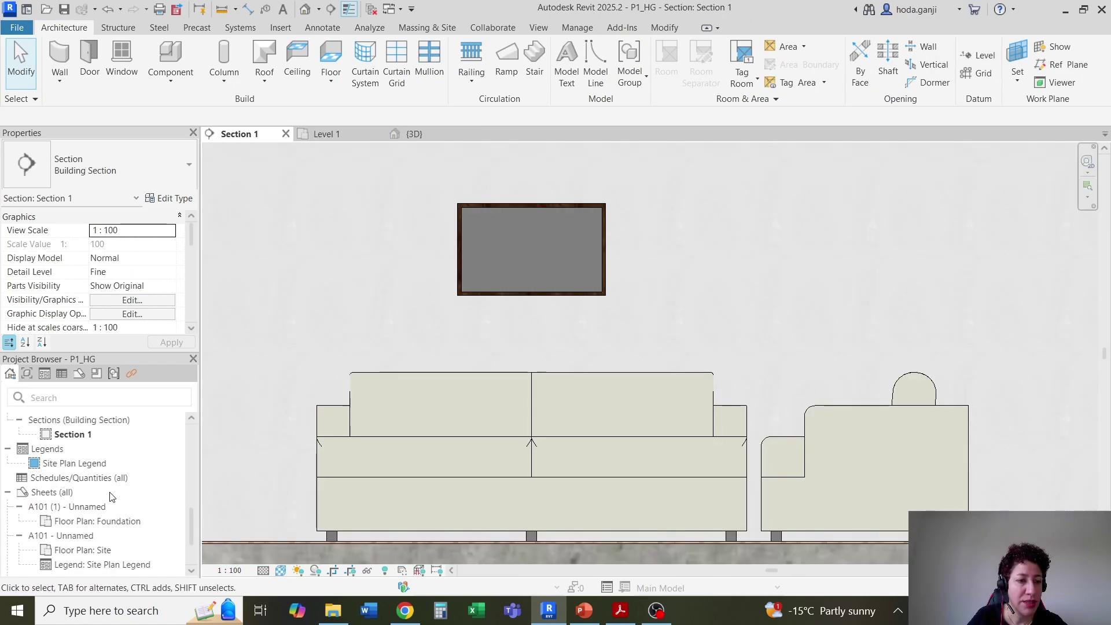
scroll(112, 496, up, 5)
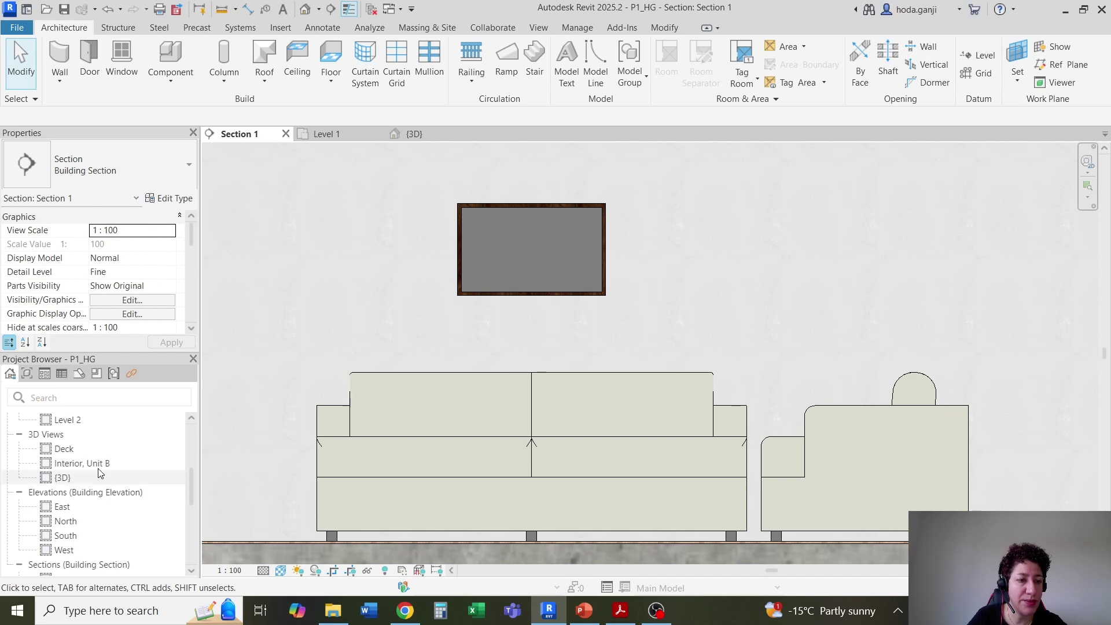
double_click(81, 463)
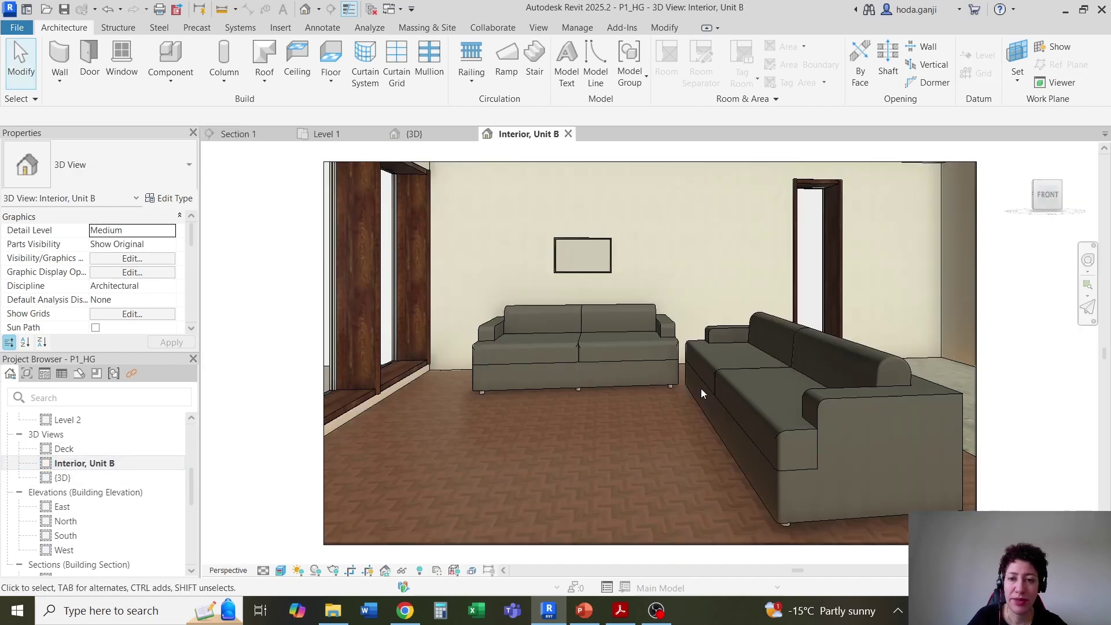